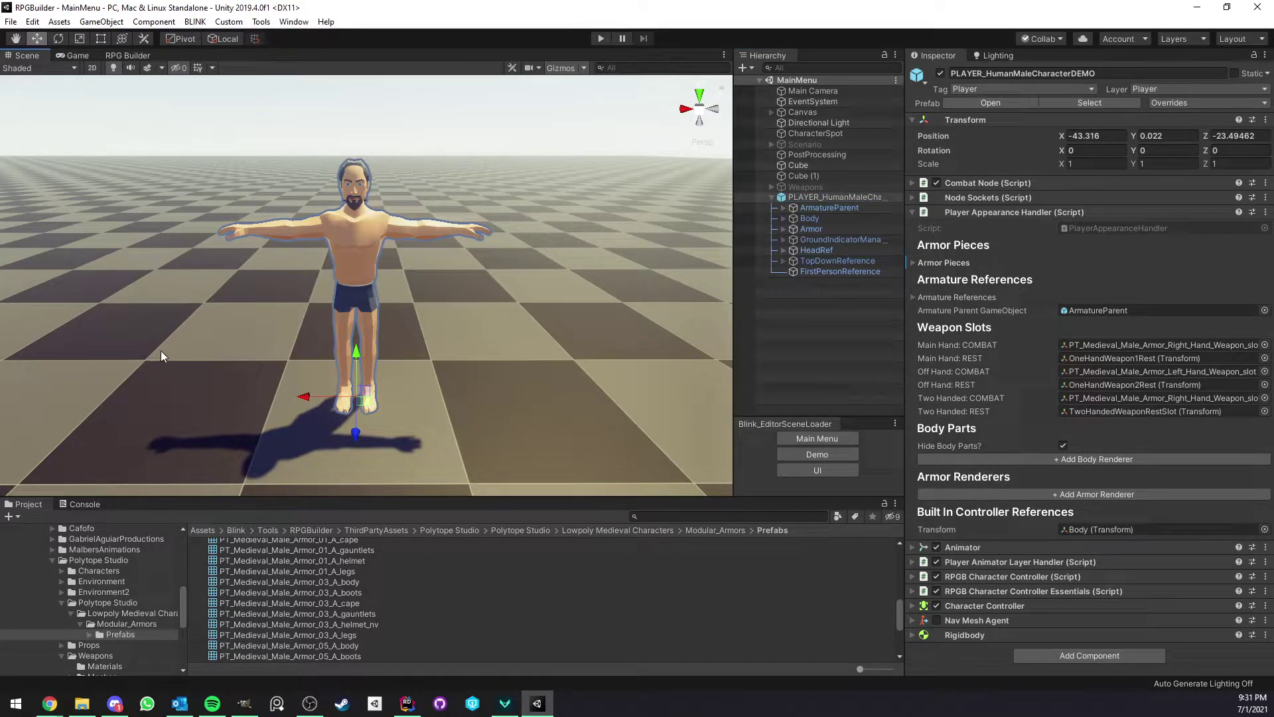
Pan the Scene view slightly around the player character.
middle_drag(290, 292, 305, 288)
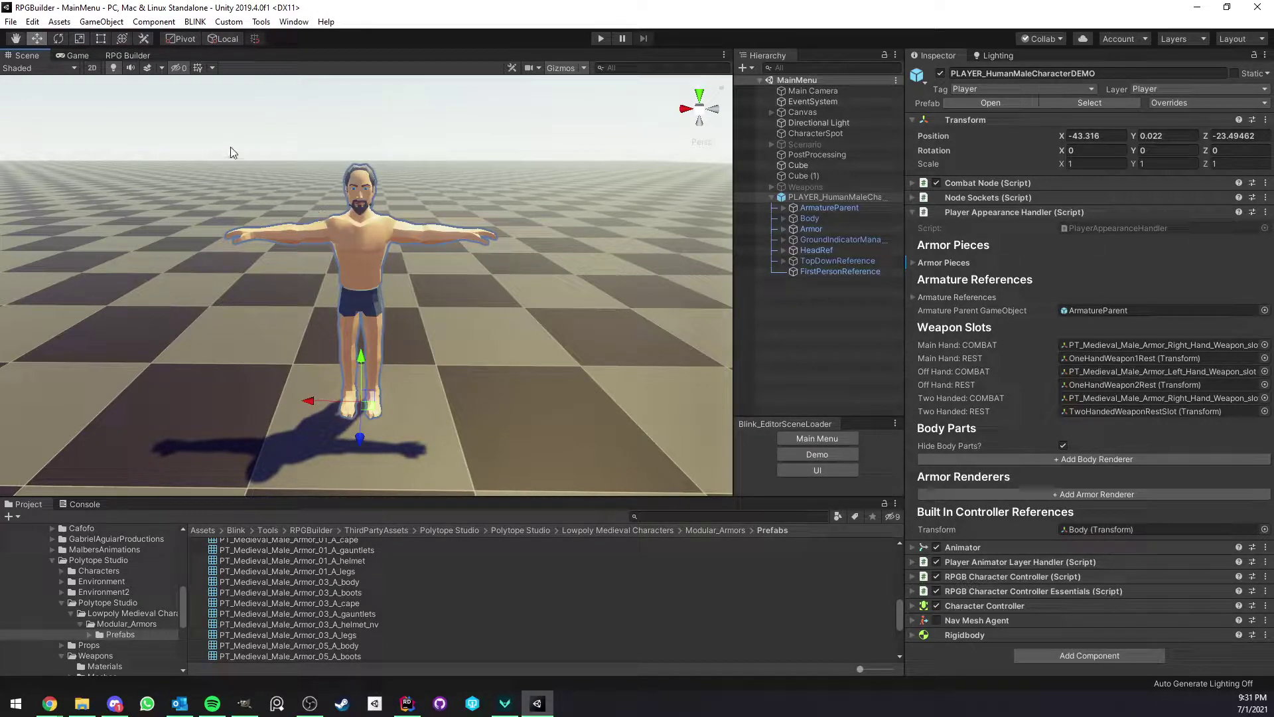
Bring up the Cursed Boots visual settings, showing Model Name Cloth Boots, in RPG Builder.
click(118, 57)
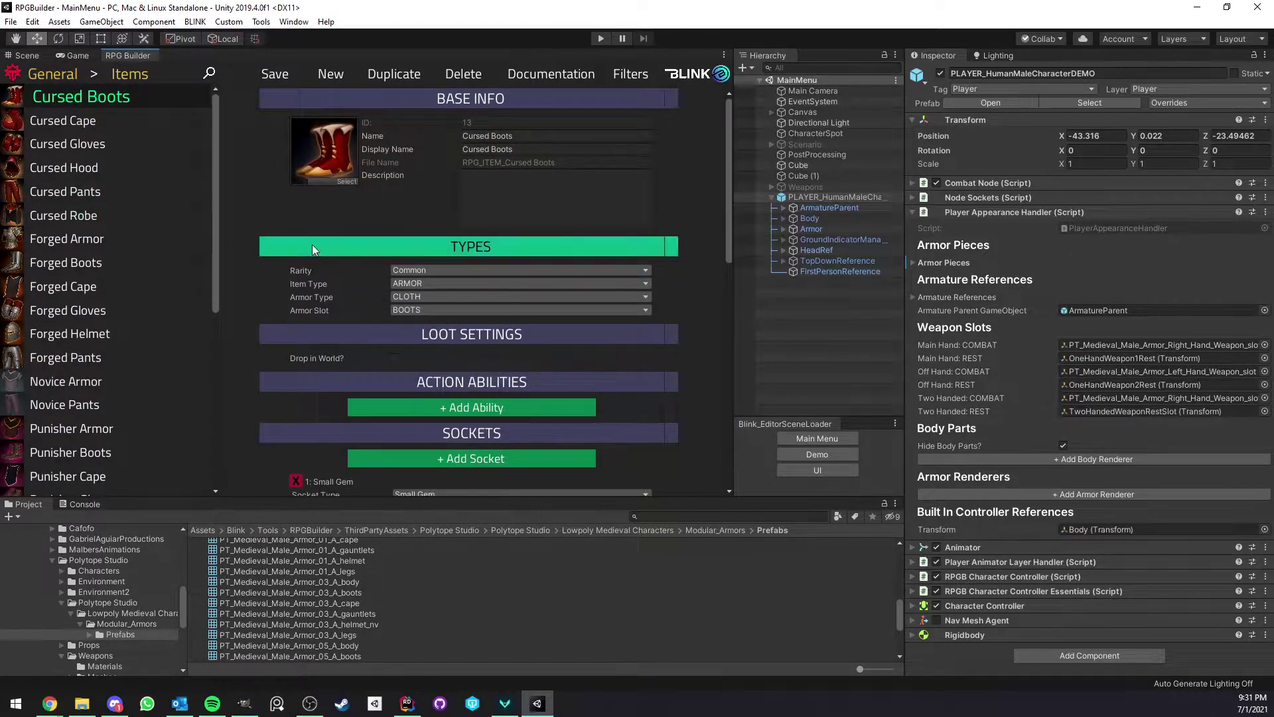
scroll(341, 205, down, 3)
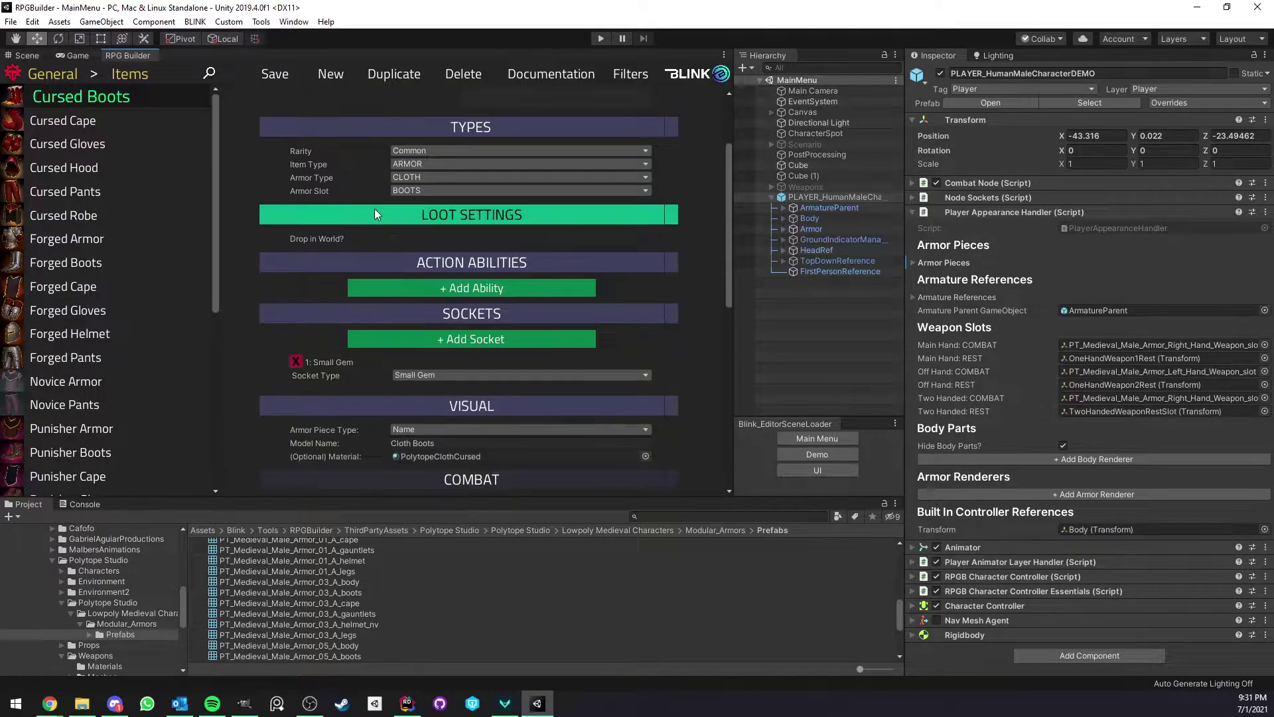
scroll(374, 211, down, 5)
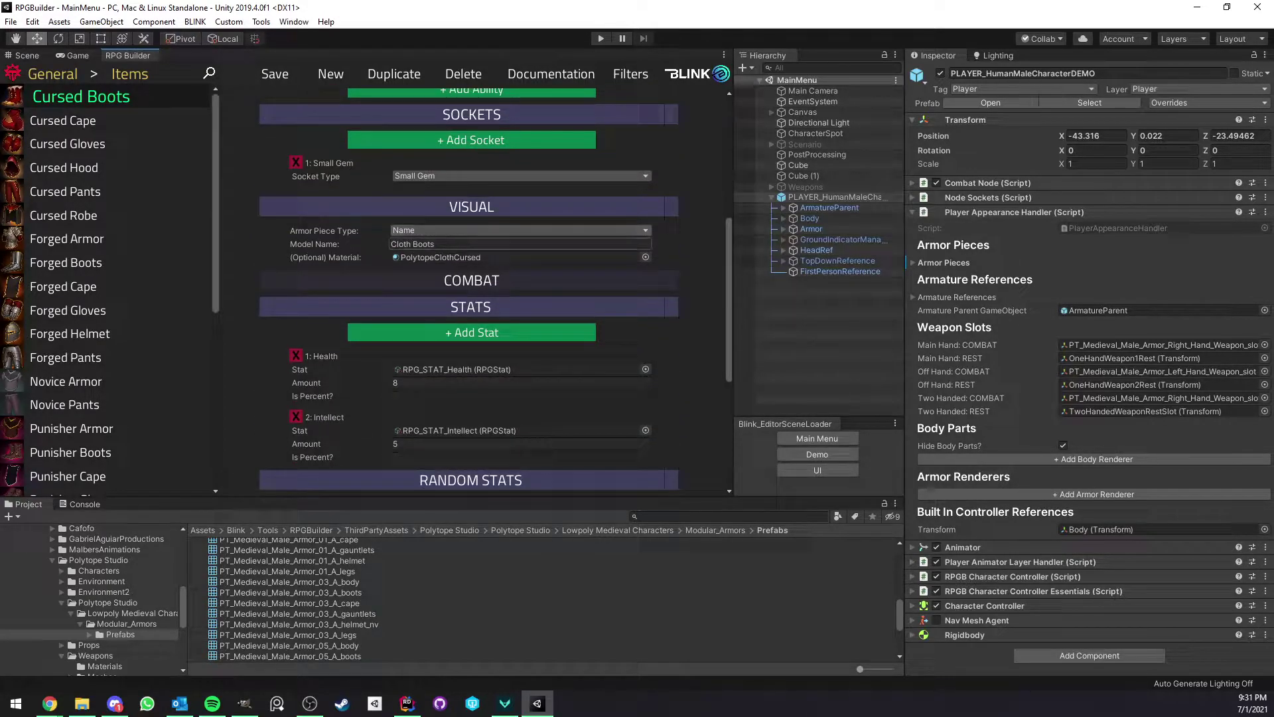
click(448, 244)
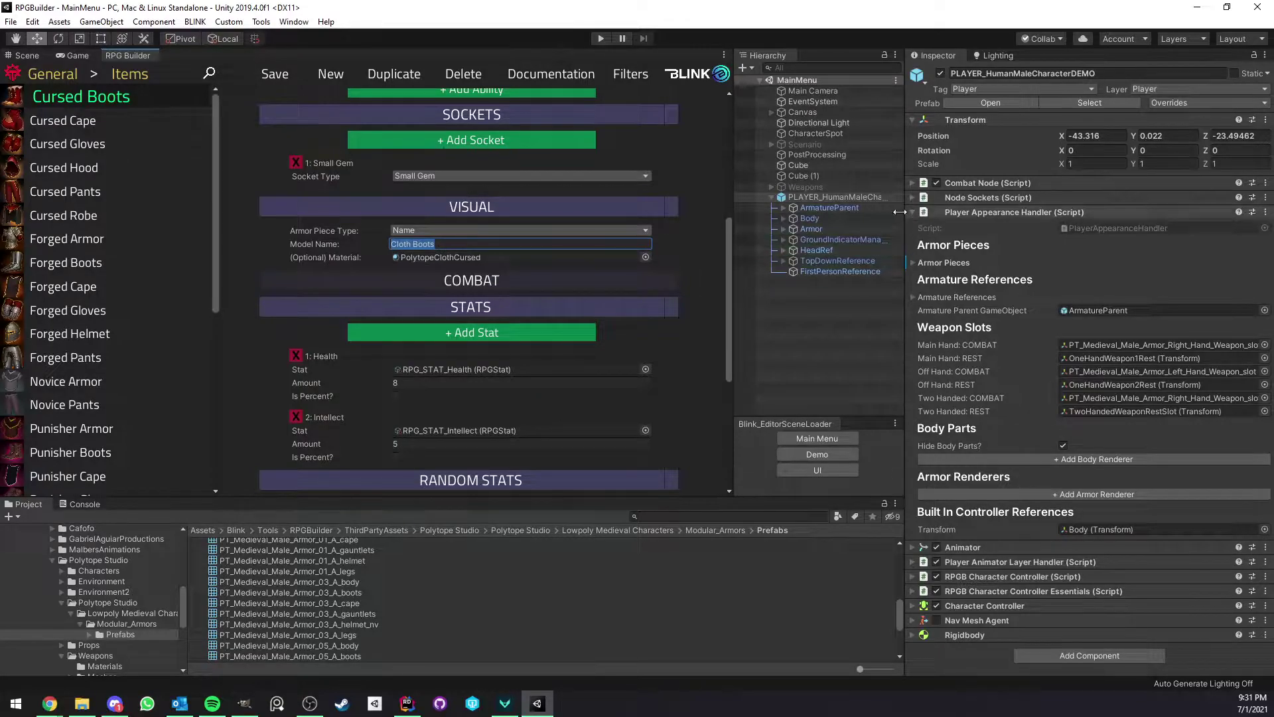
Expand the player's 18-entry Armor Pieces list and locate its armor objects in the Hierarchy.
click(941, 261)
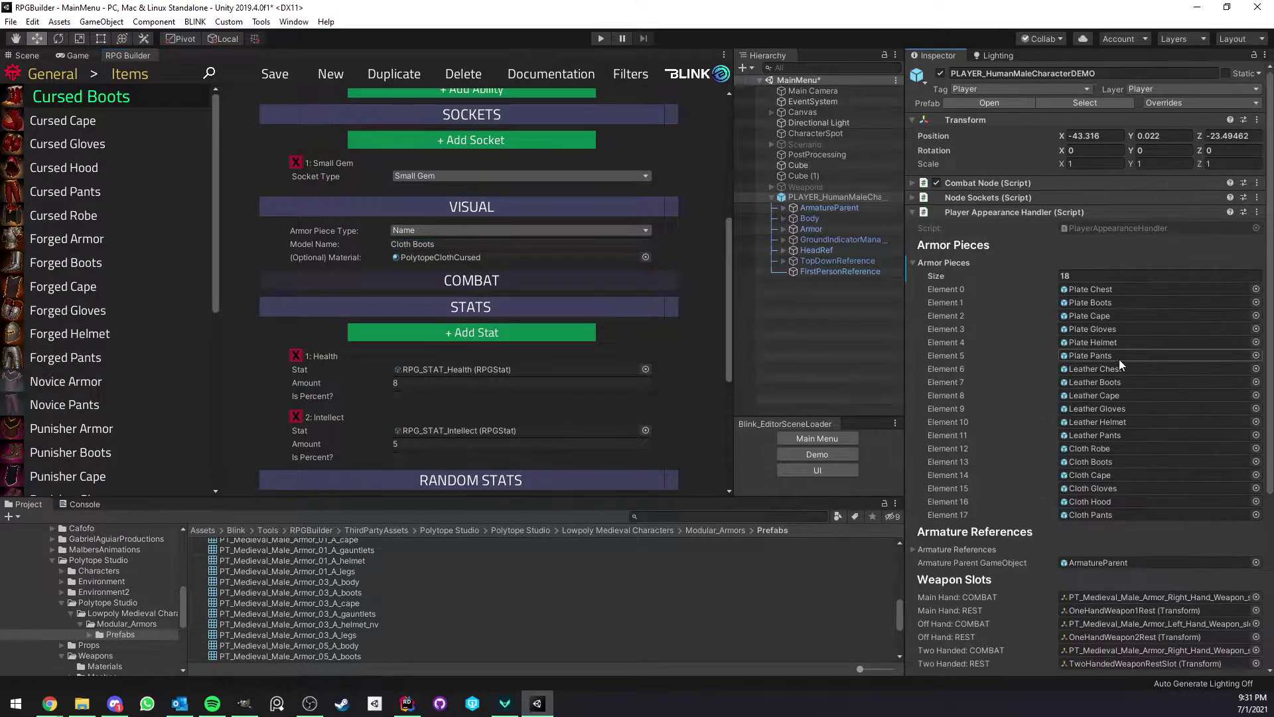
click(1095, 289)
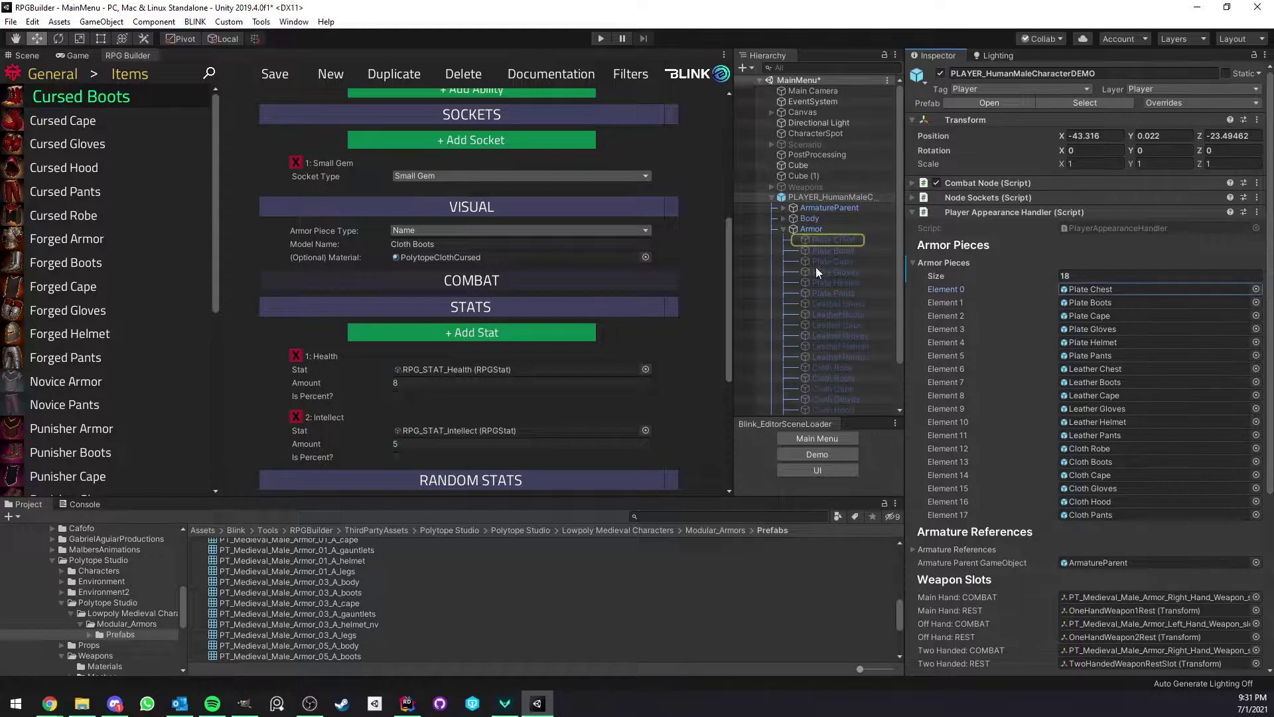
click(779, 228)
click(783, 229)
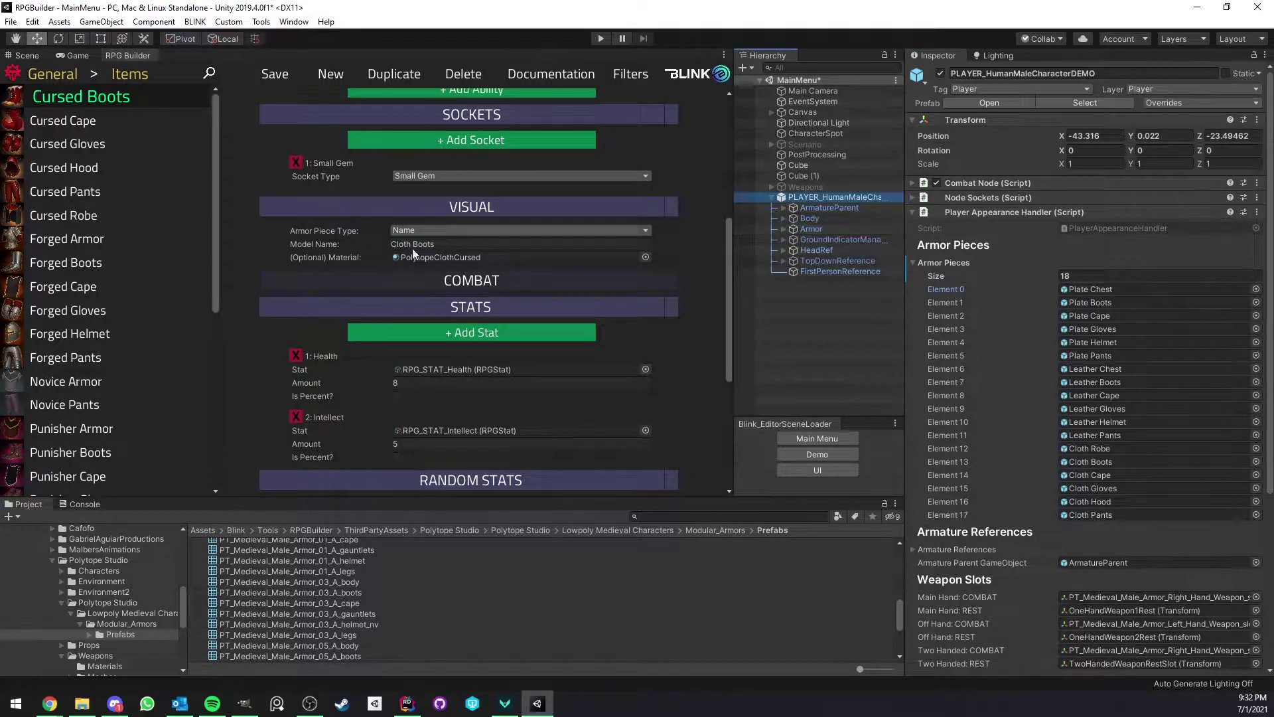
click(508, 245)
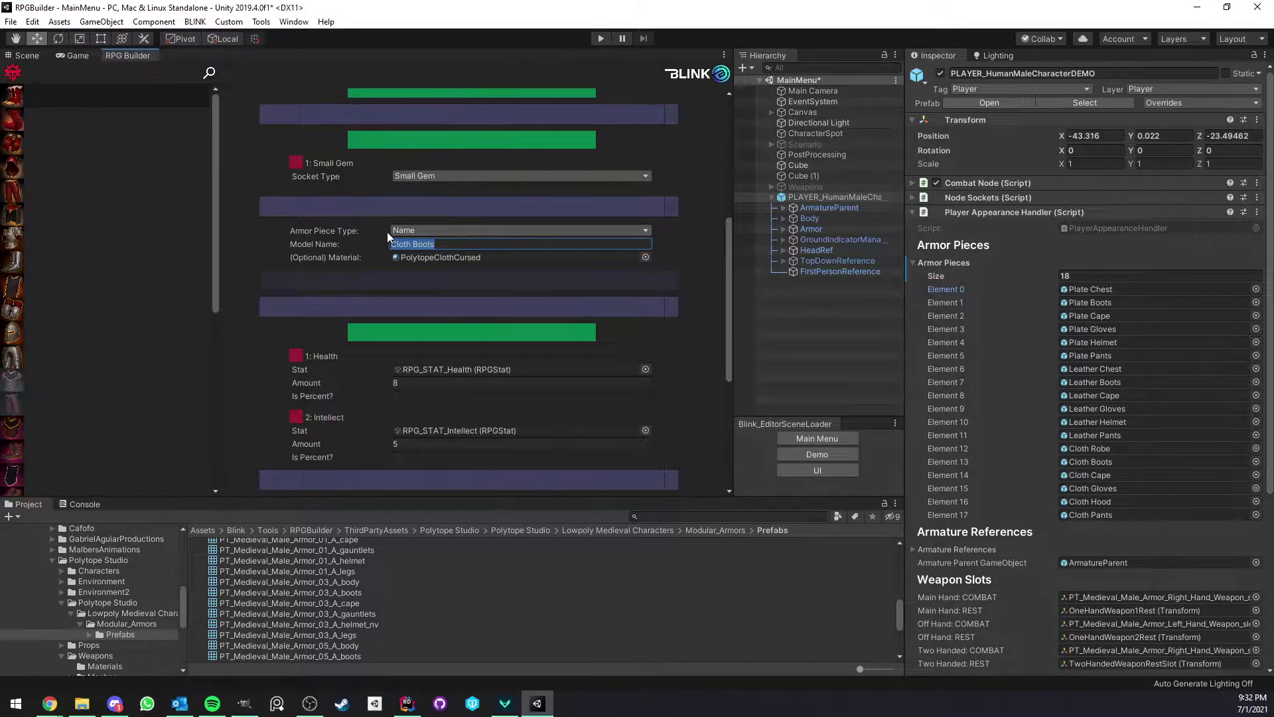
Change the Cursed Boots Armor Piece Type to Mesh.
click(135, 58)
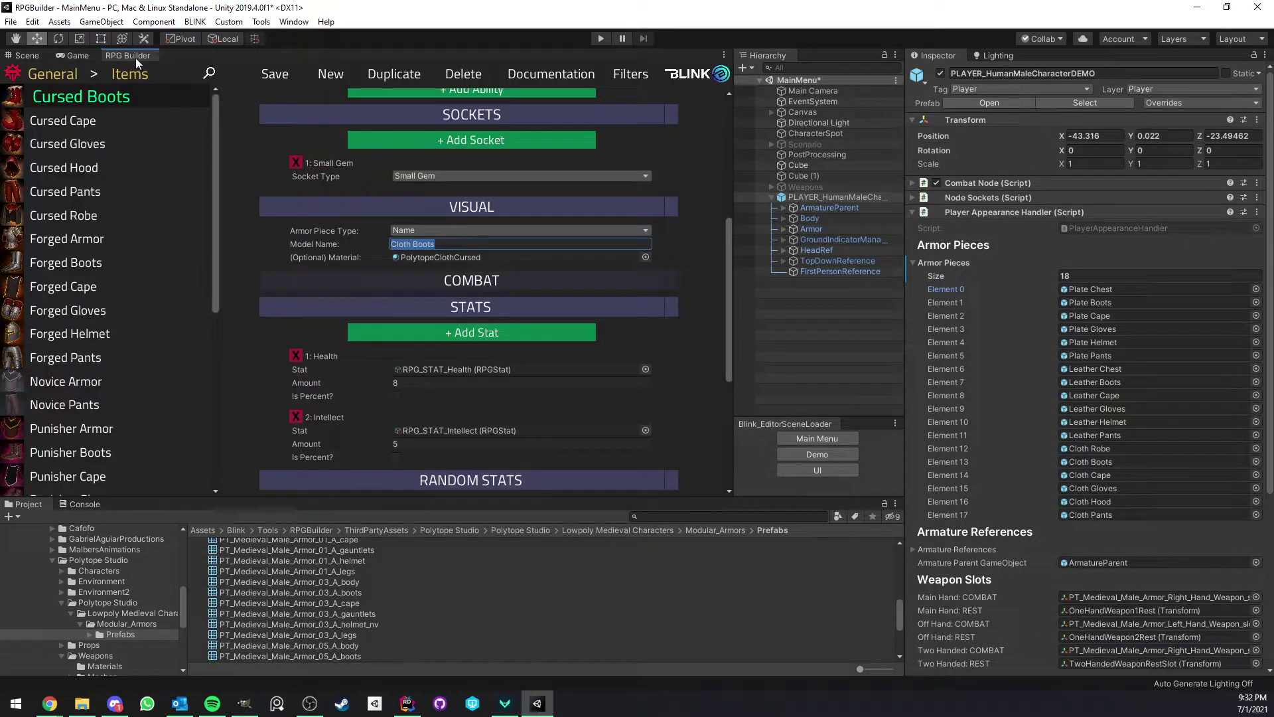
click(407, 230)
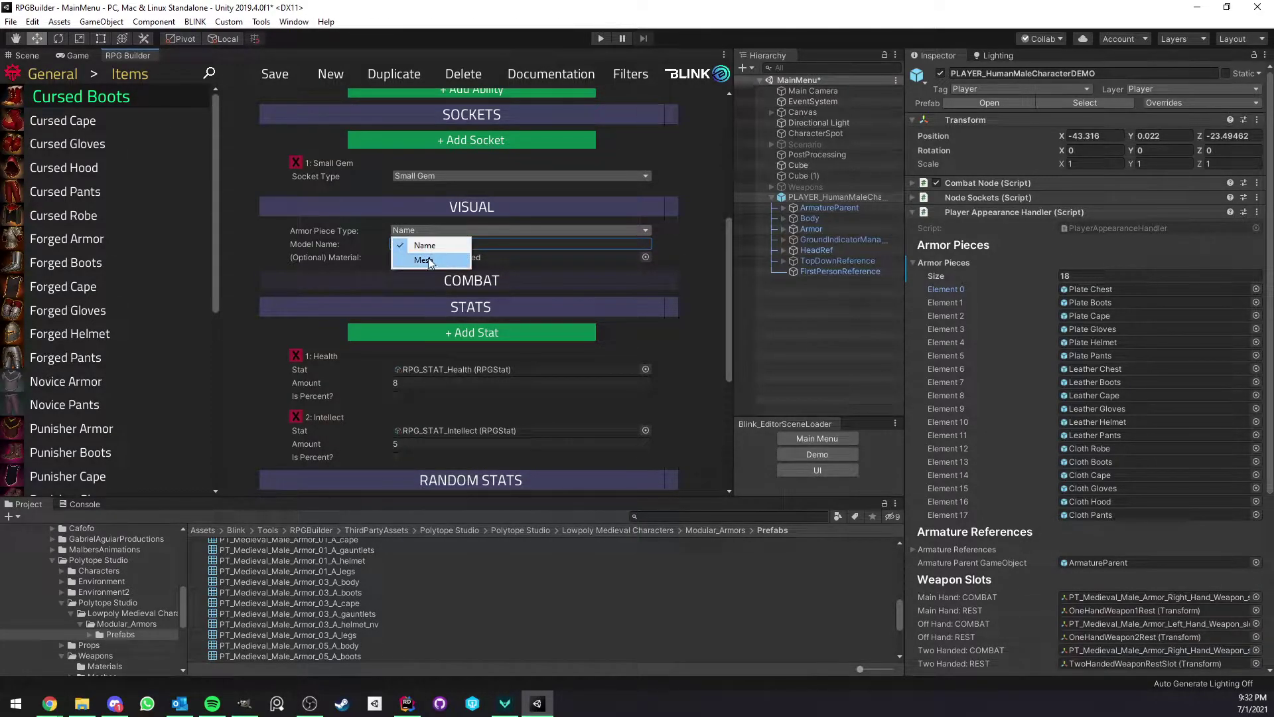
click(428, 256)
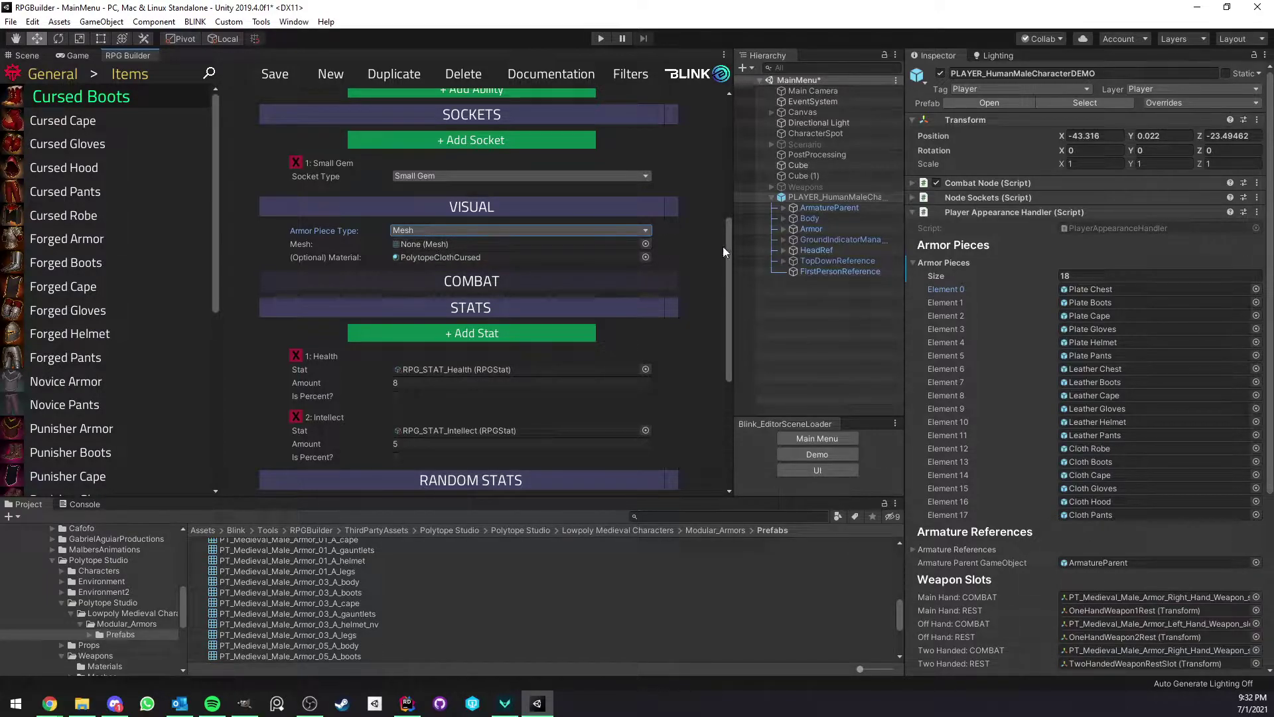
Assign PT_Medieval_Male_Armor_05_A_boots as the Cursed Boots mesh, found via the Cloth Boots object.
click(784, 219)
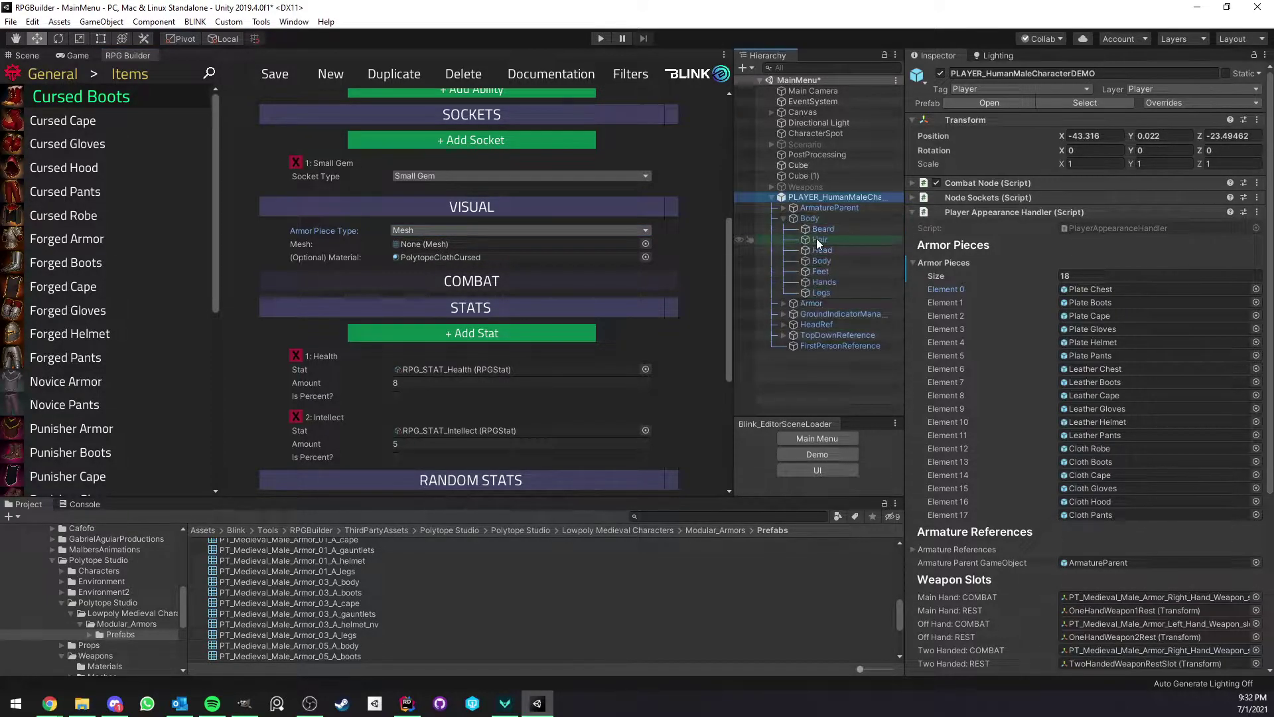
click(783, 219)
click(782, 230)
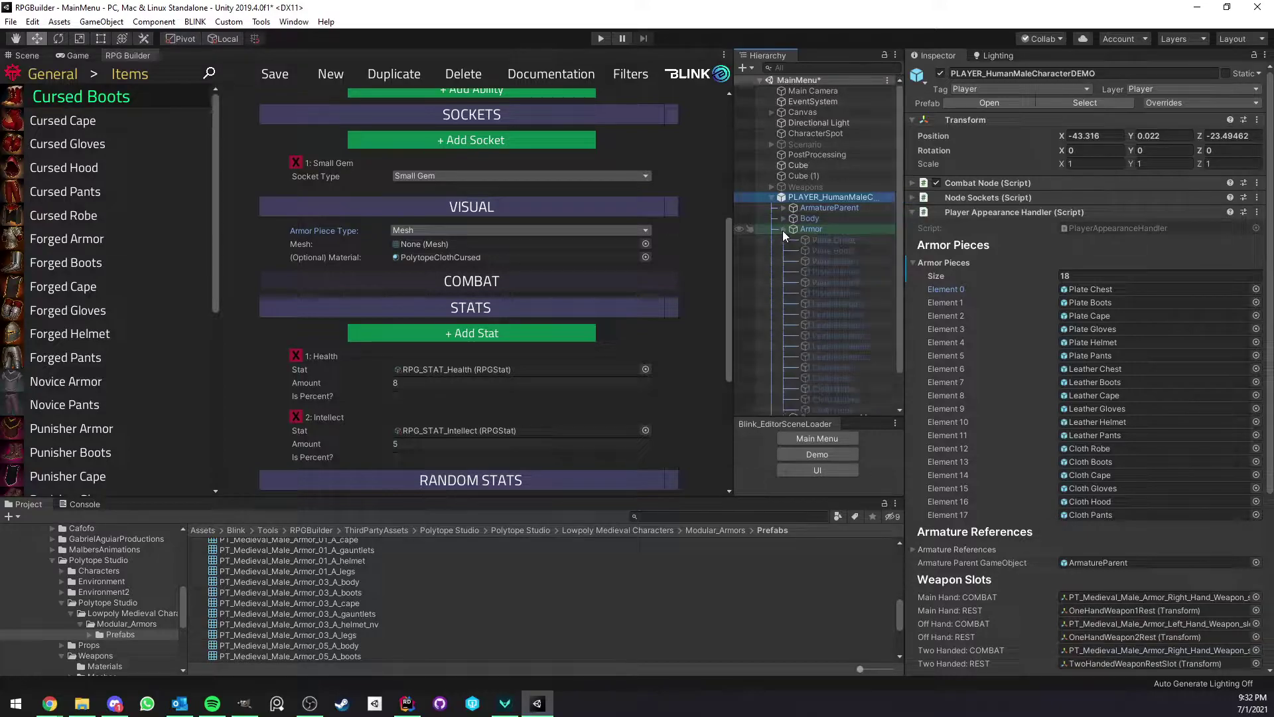
scroll(843, 272, down, 3)
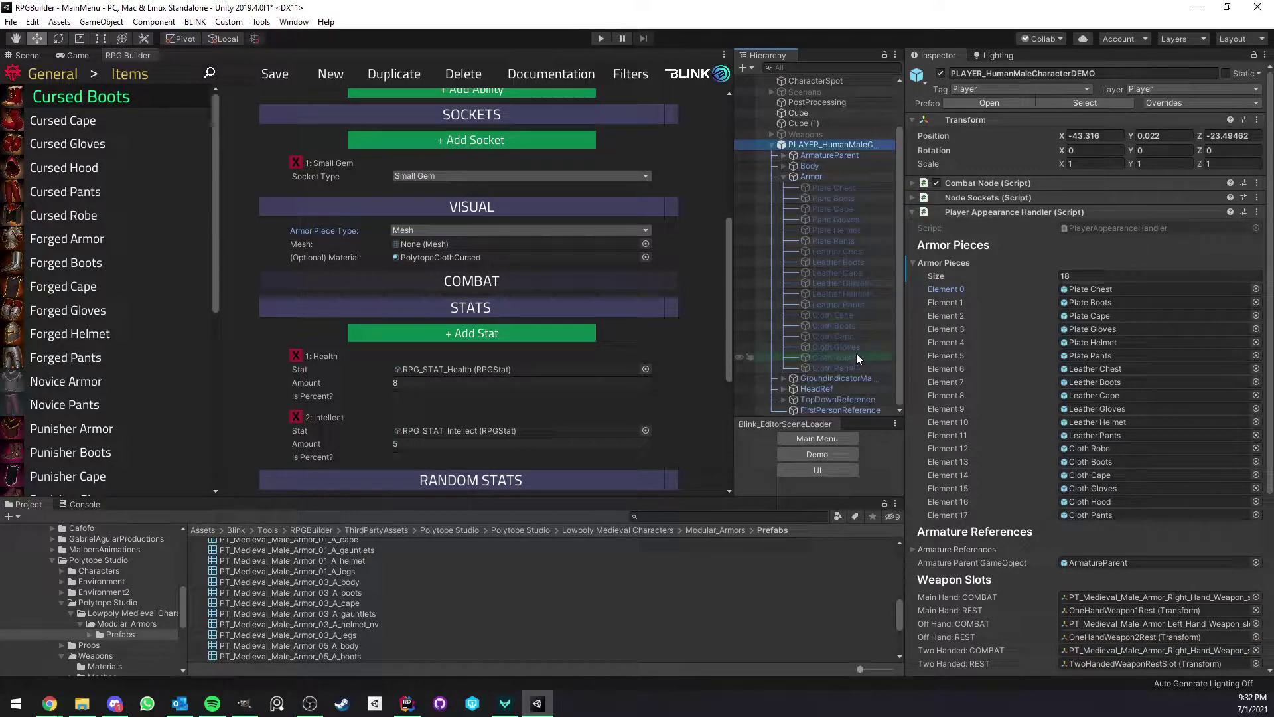
click(856, 326)
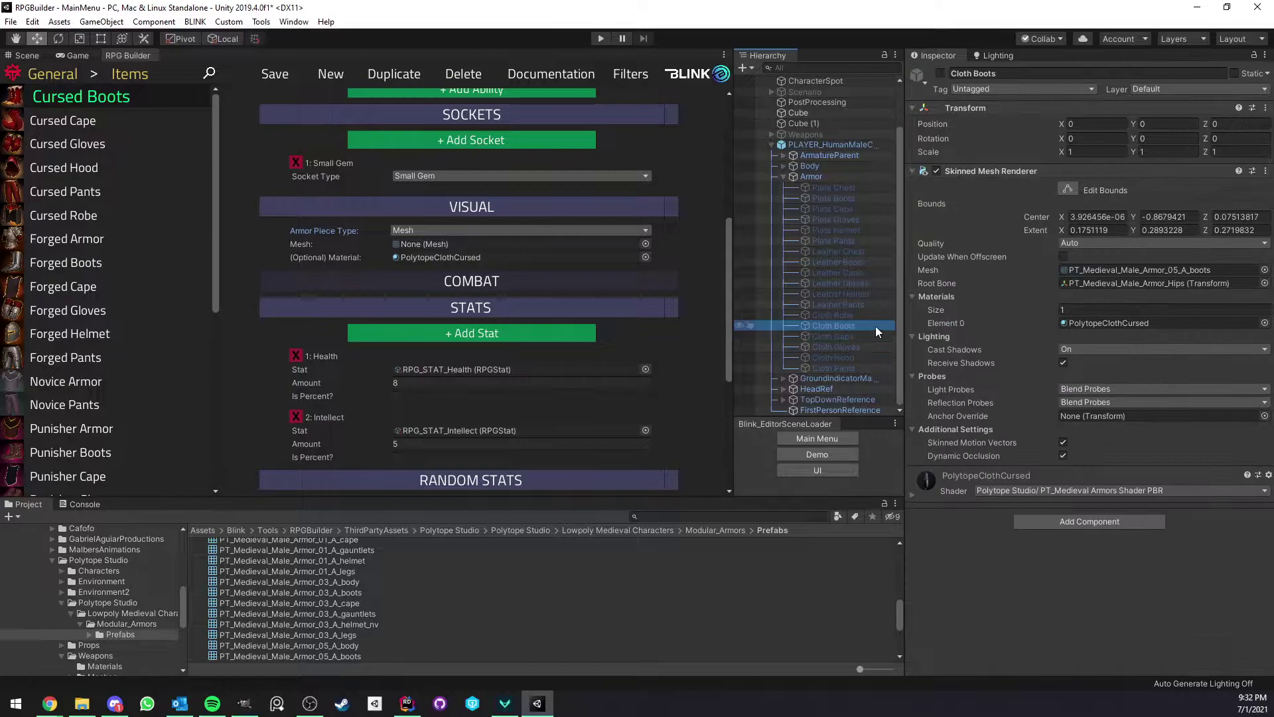
click(1097, 268)
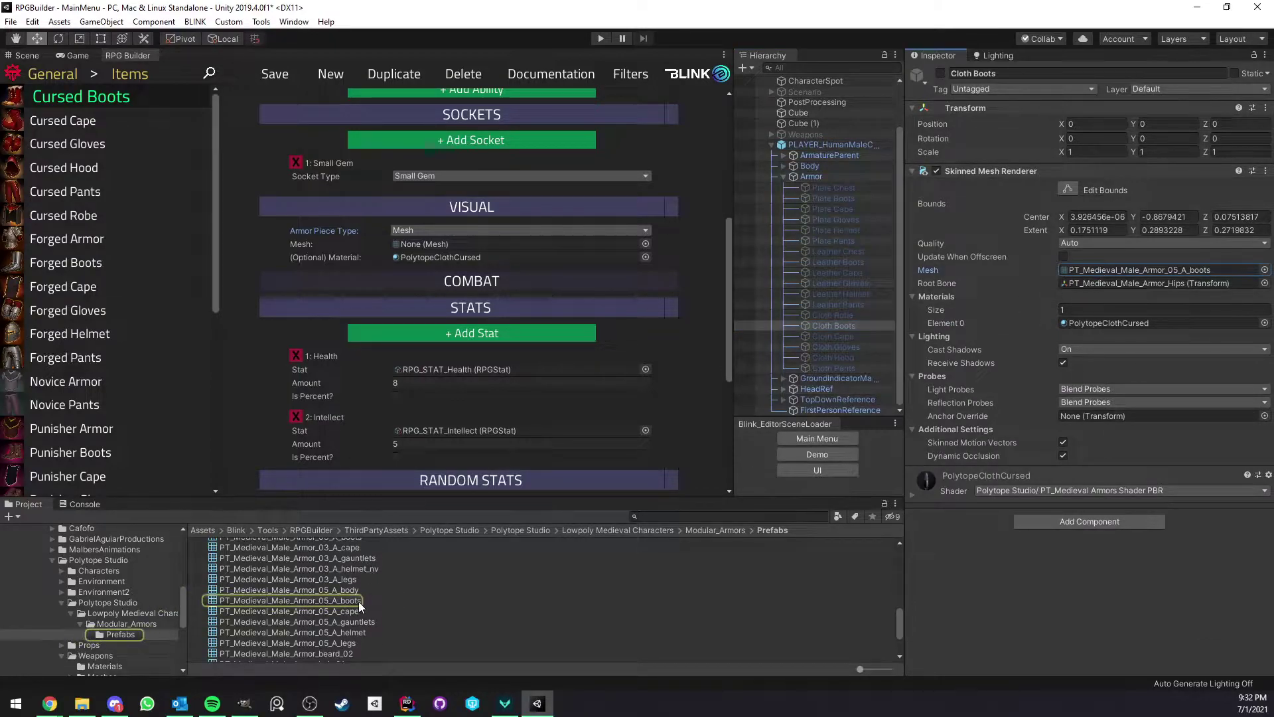
drag(360, 605, 430, 247)
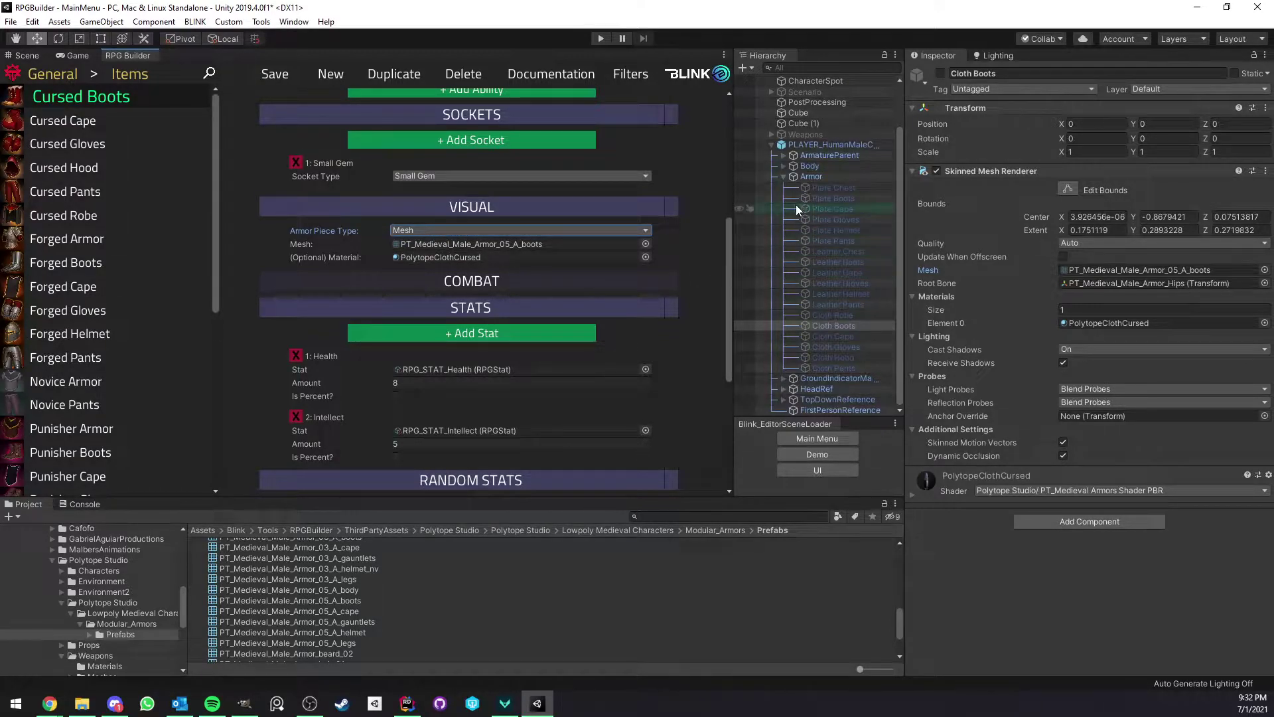
click(783, 177)
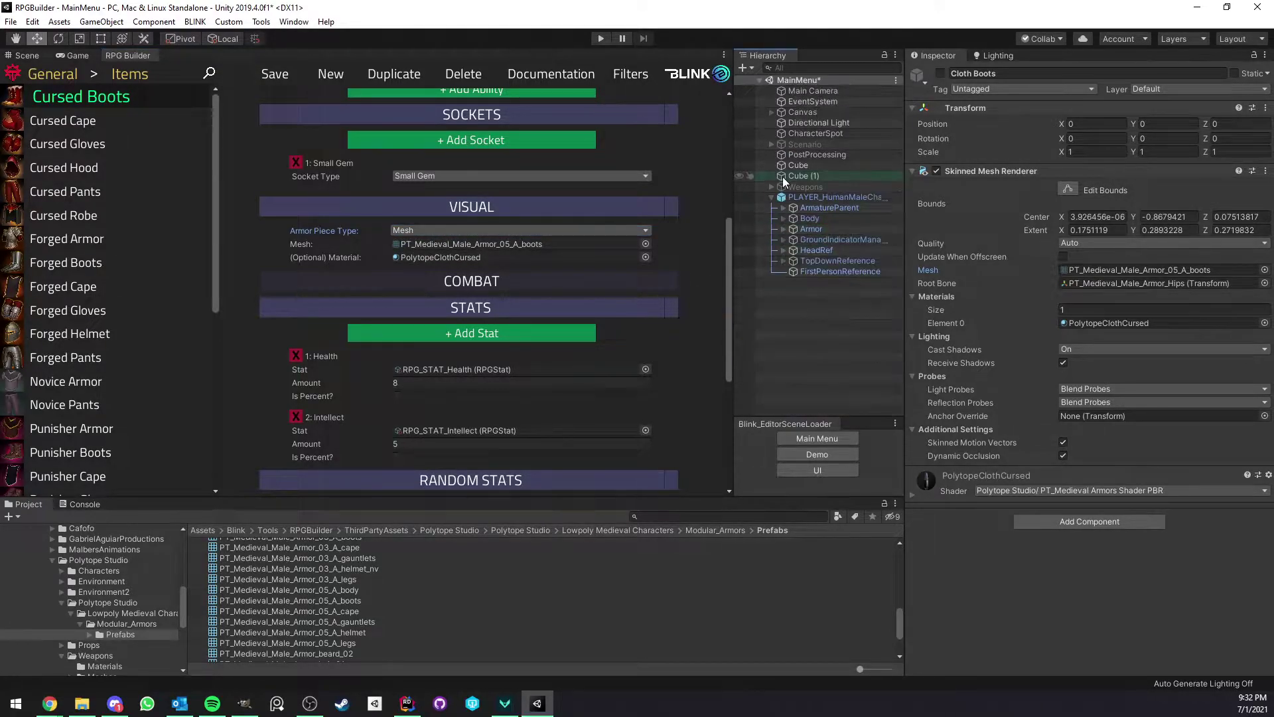
click(783, 229)
scroll(830, 265, down, 2)
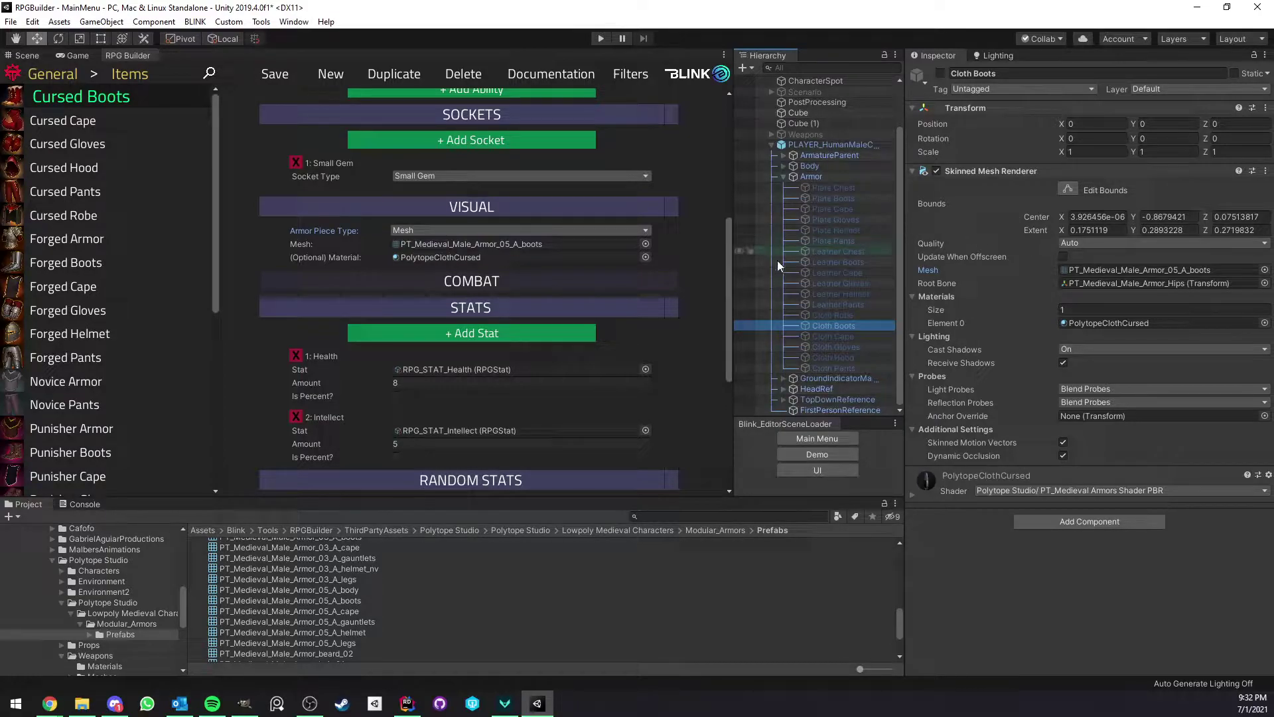
Show the Scene view with the PLAYER object selected, displaying its 18 armor pieces.
click(37, 56)
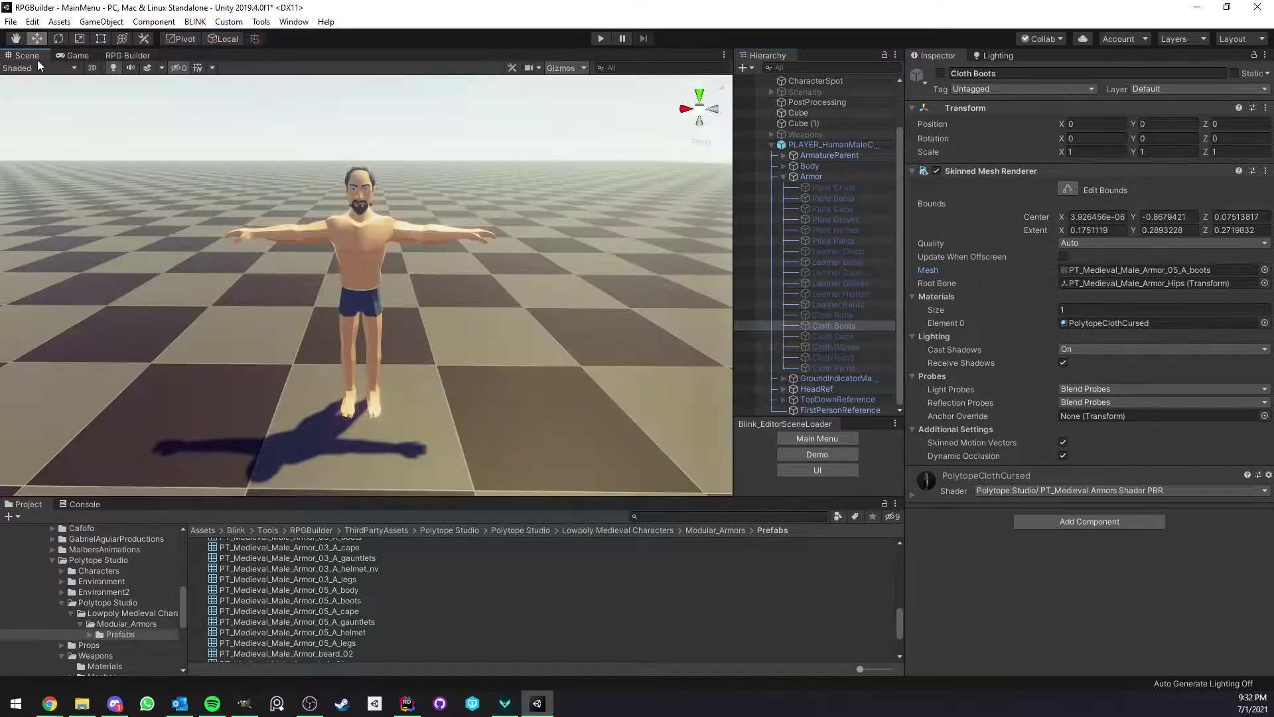
click(829, 145)
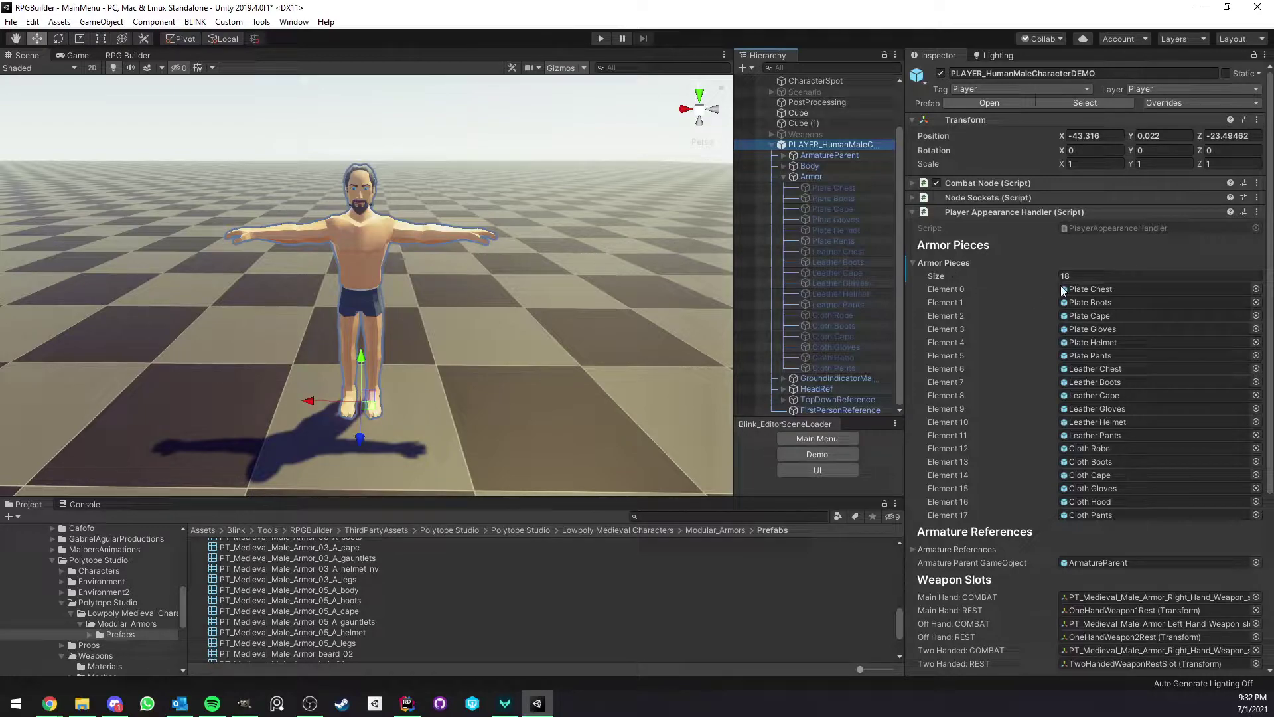
click(126, 56)
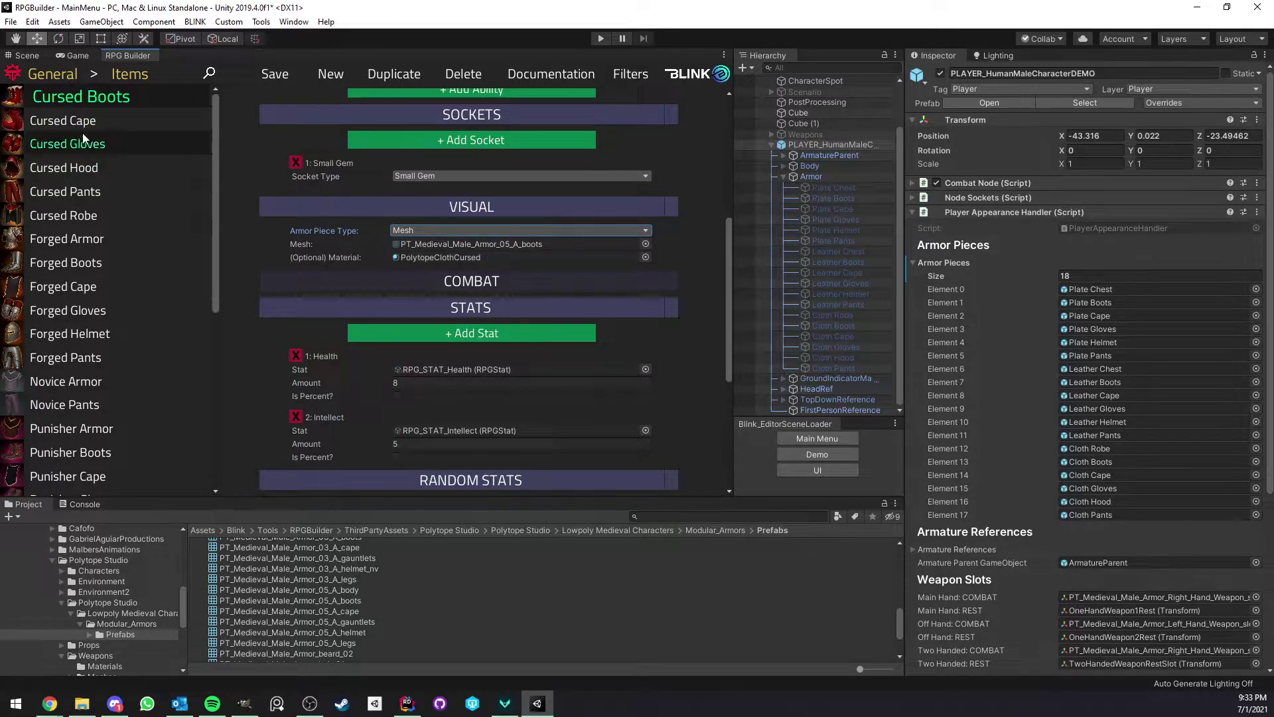
click(72, 56)
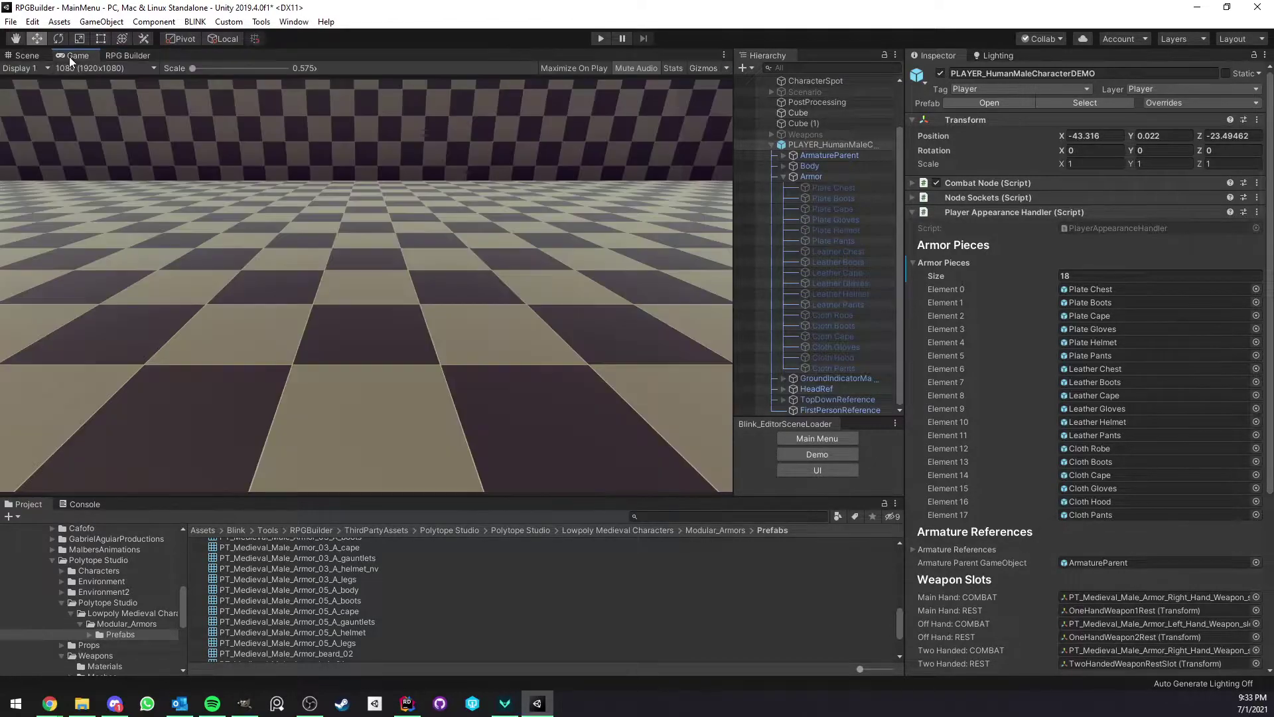
click(30, 56)
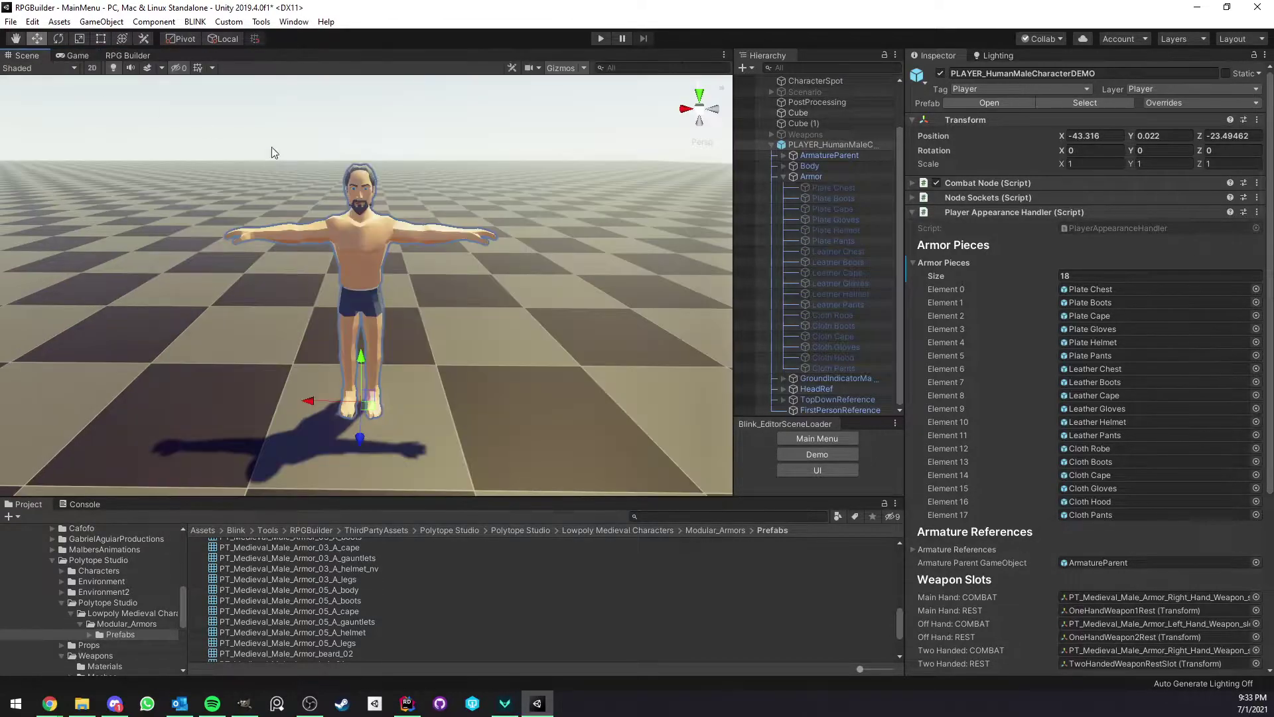
click(783, 177)
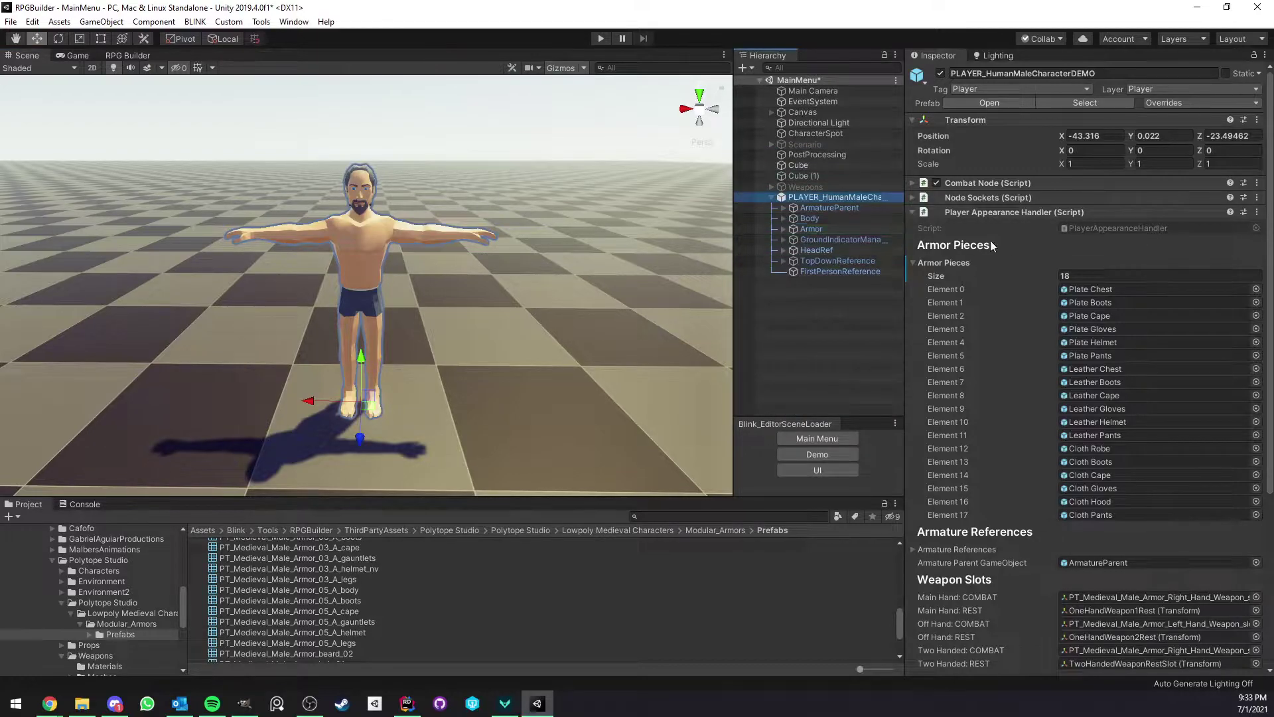
Collapse Armor Pieces and add four Armor Renderer entries, each defaulting to the HELMET slot.
click(943, 263)
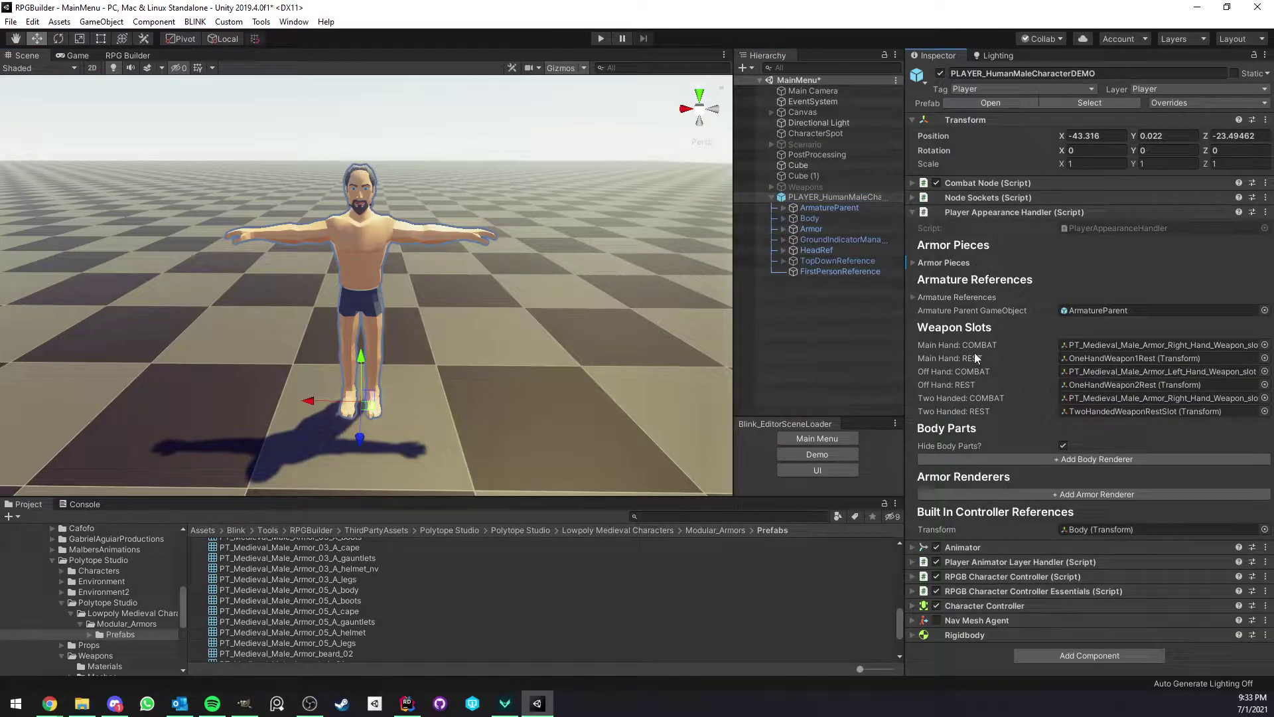
click(976, 491)
click(978, 491)
click(978, 491)
scroll(991, 463, down, 2)
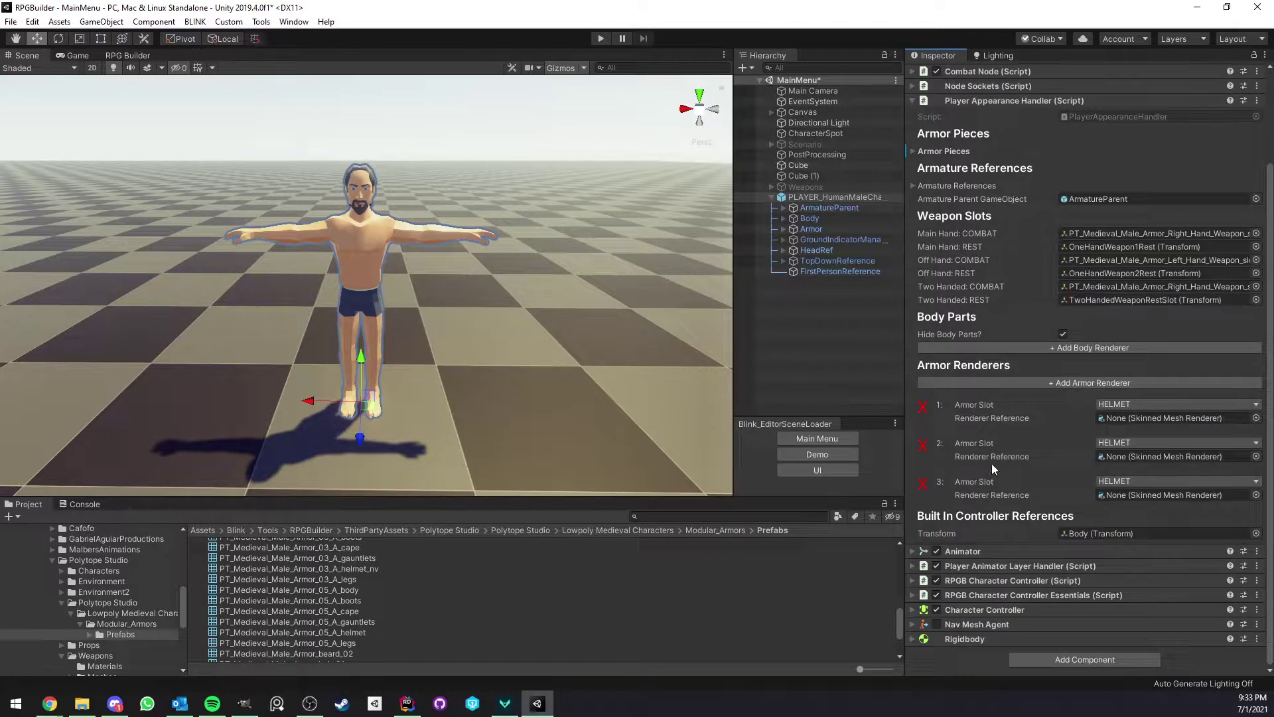
click(994, 381)
click(1136, 366)
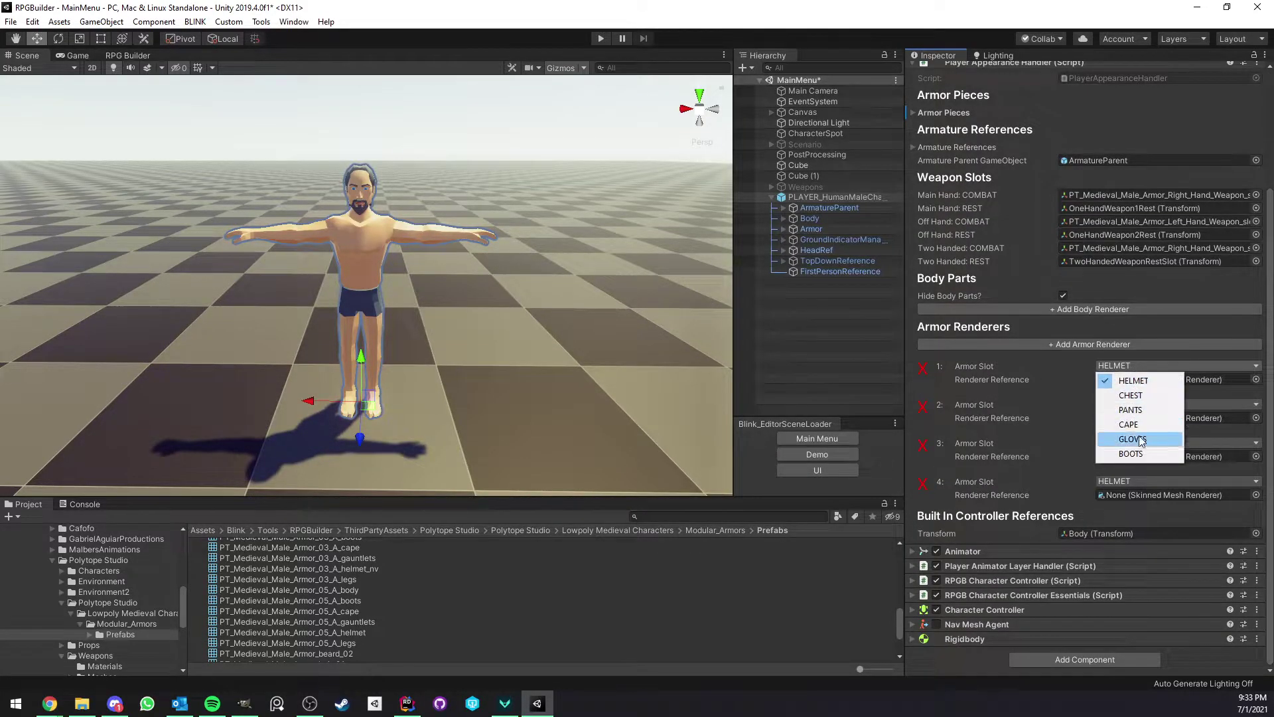
click(113, 55)
click(45, 70)
click(59, 189)
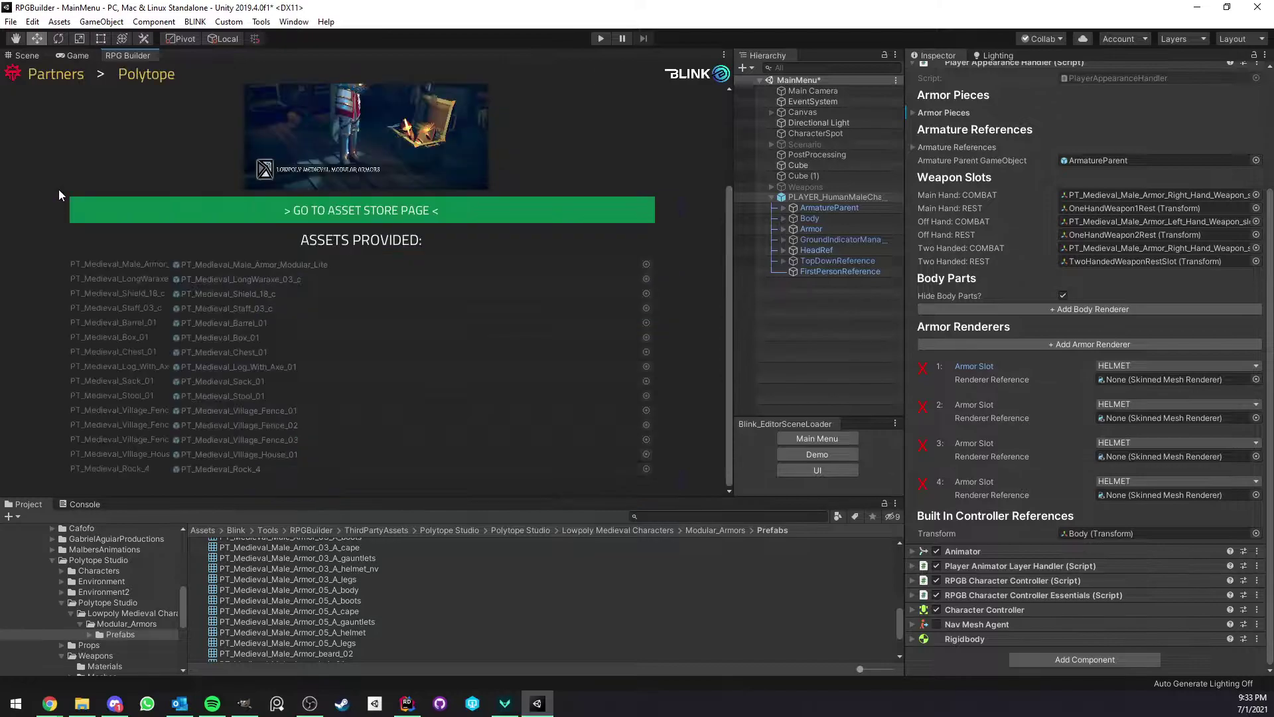
click(55, 73)
click(40, 163)
click(138, 73)
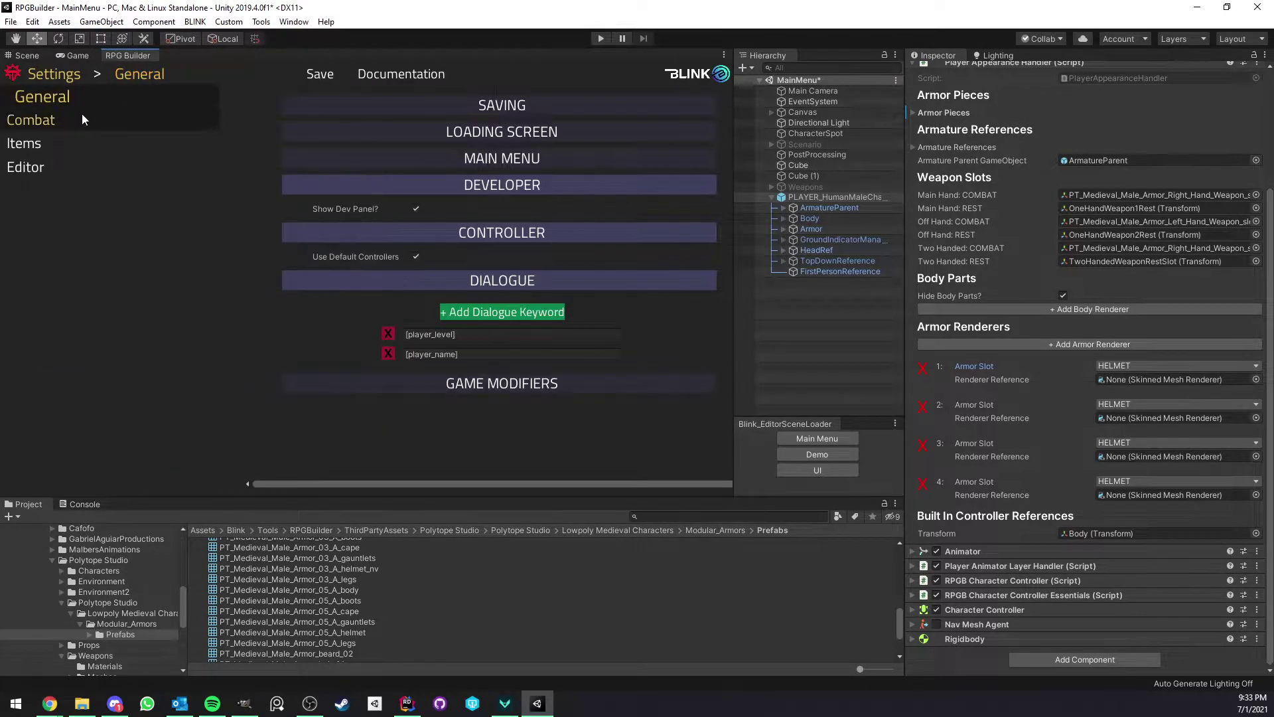
click(46, 141)
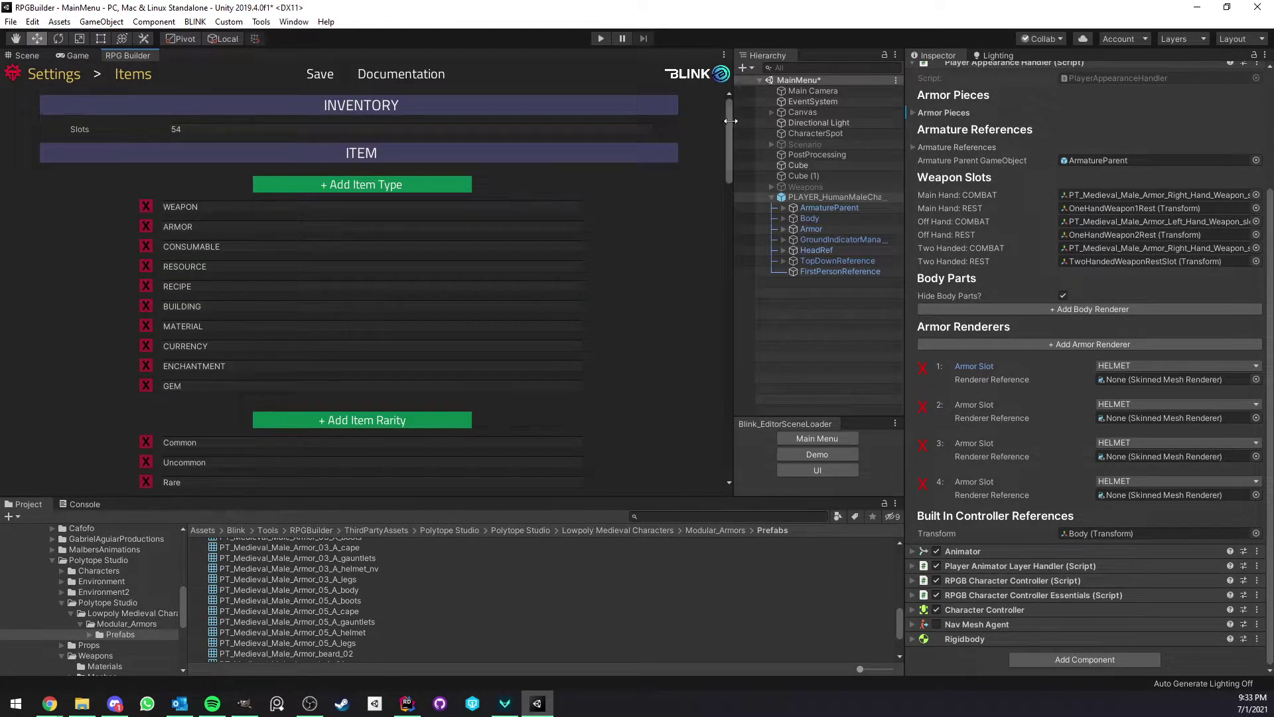
drag(731, 120, 686, 417)
scroll(460, 304, down, 4)
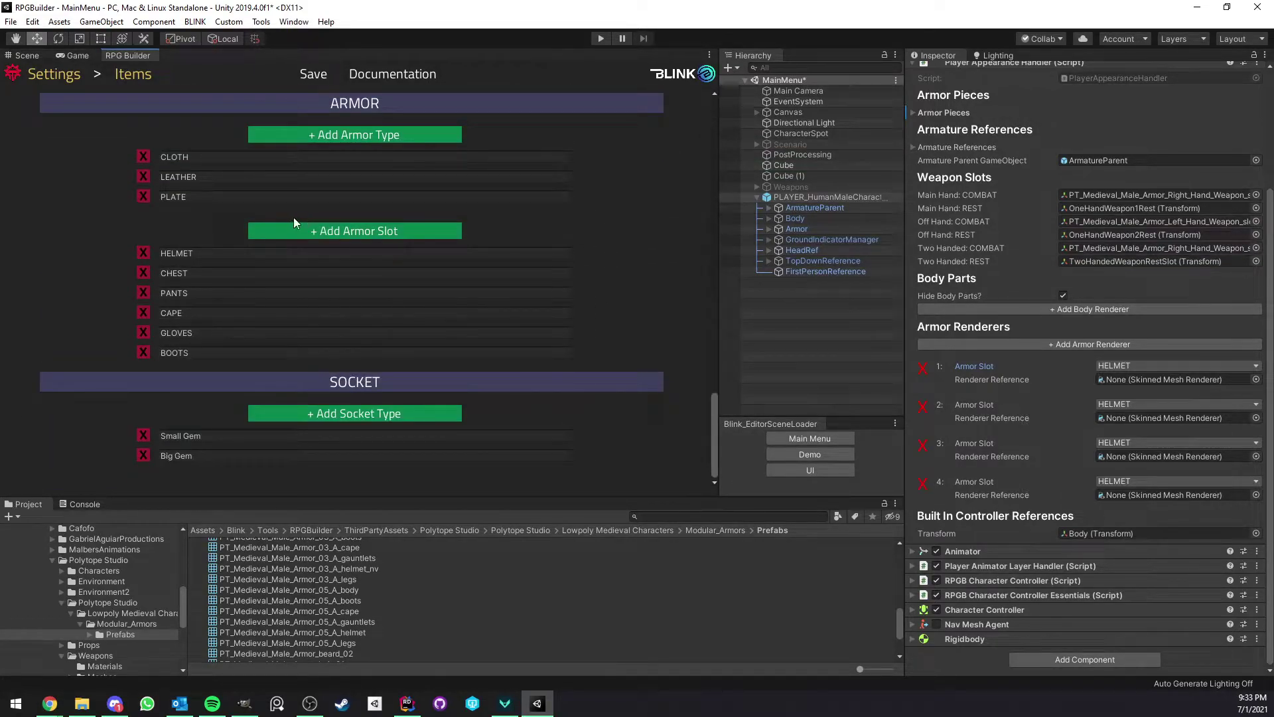
click(1103, 369)
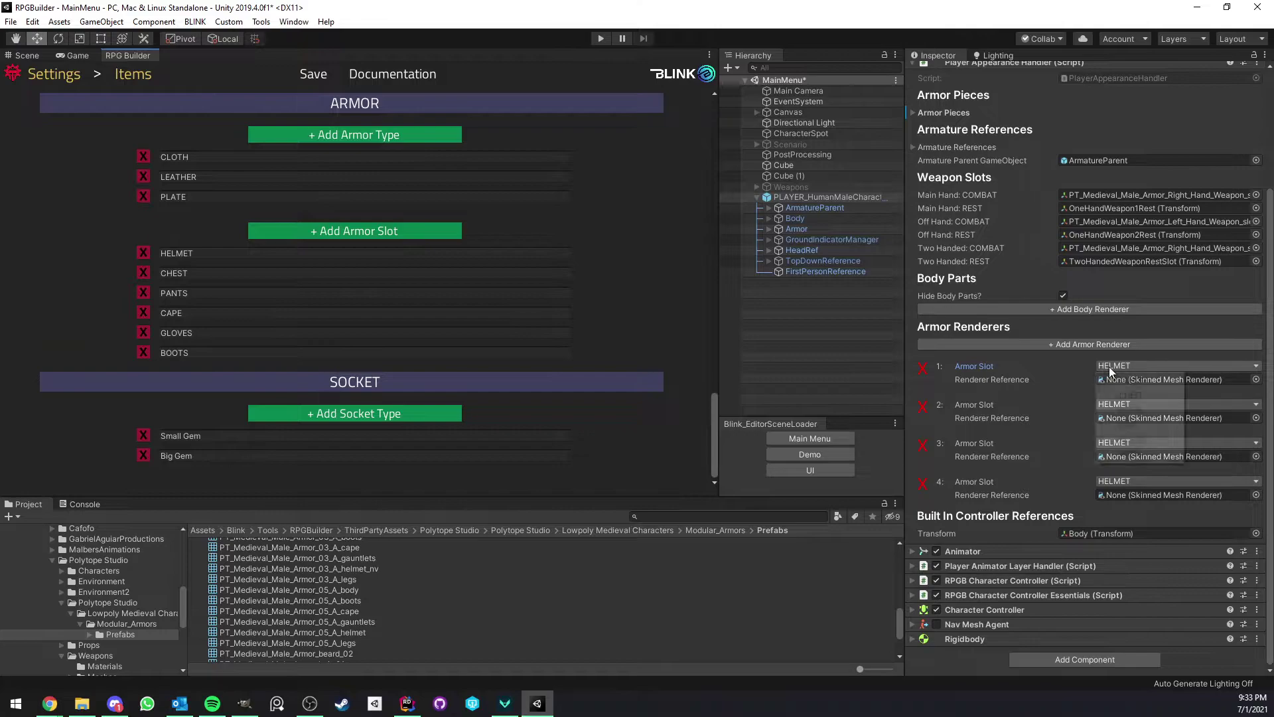
click(343, 235)
click(343, 235)
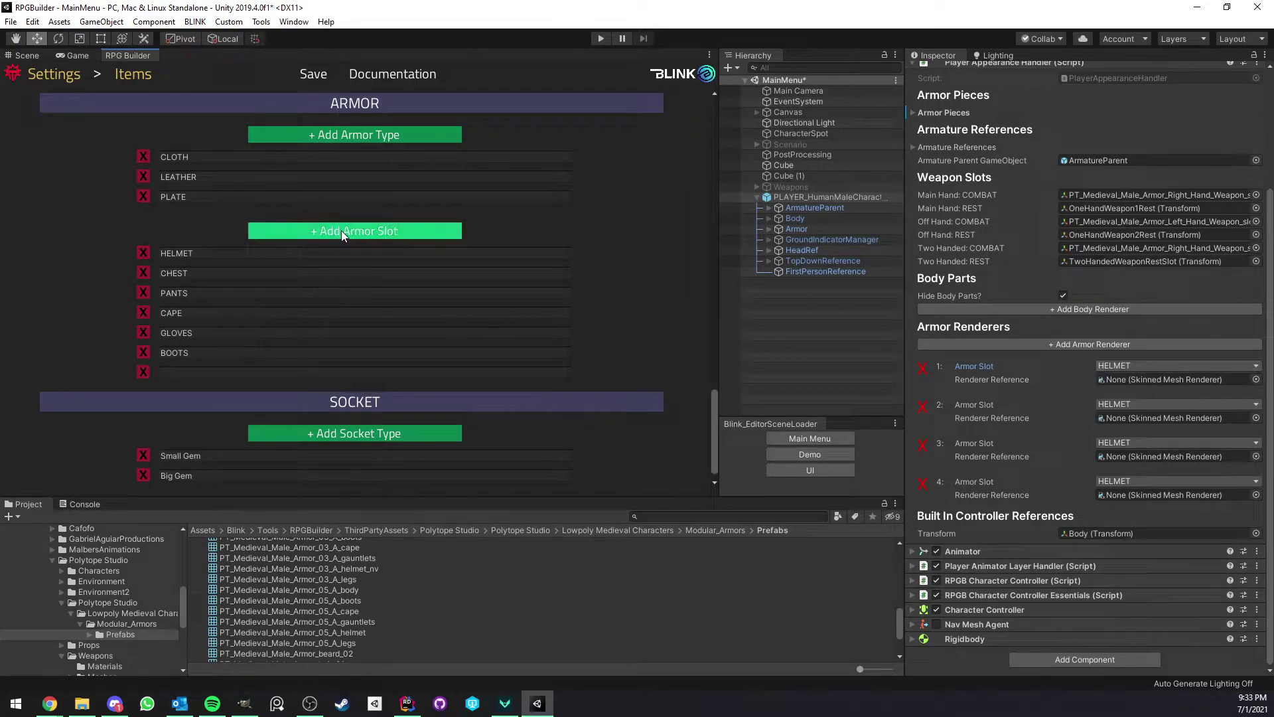
click(143, 372)
click(1136, 367)
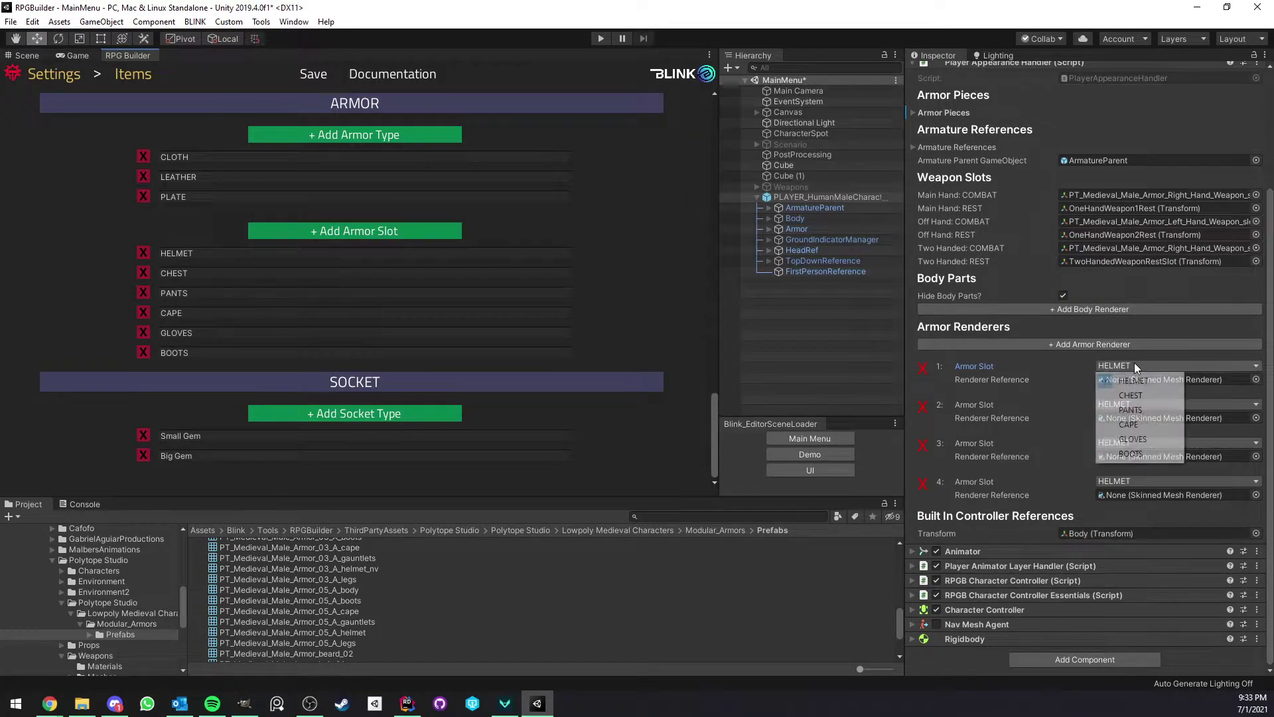
click(27, 57)
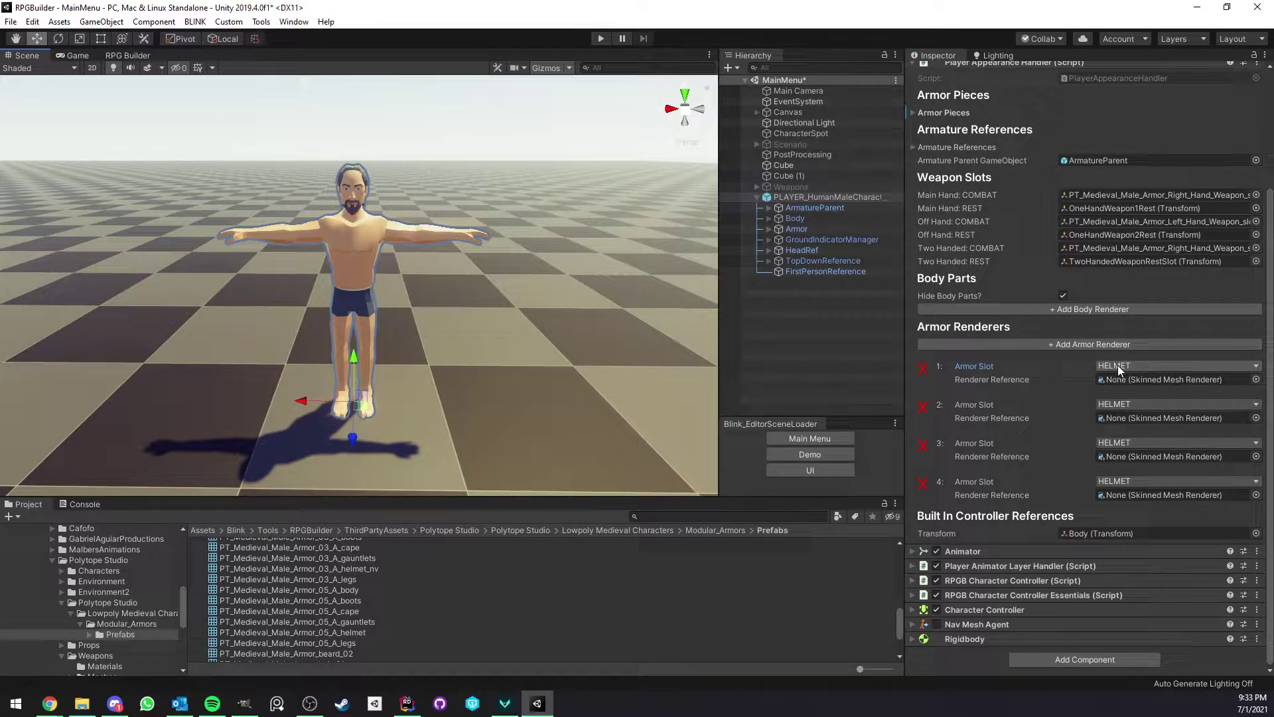
Expand the player's Armor group and select the Leather and Plate piece ranges.
click(768, 229)
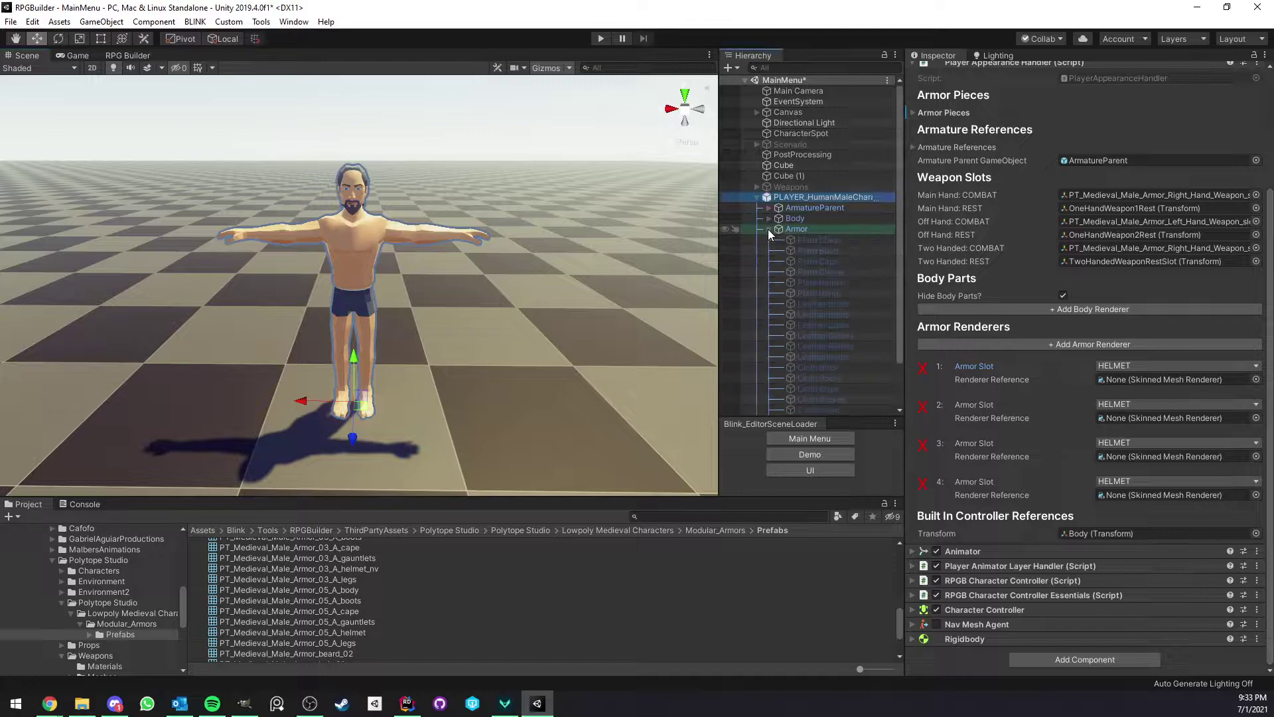
scroll(829, 246, down, 2)
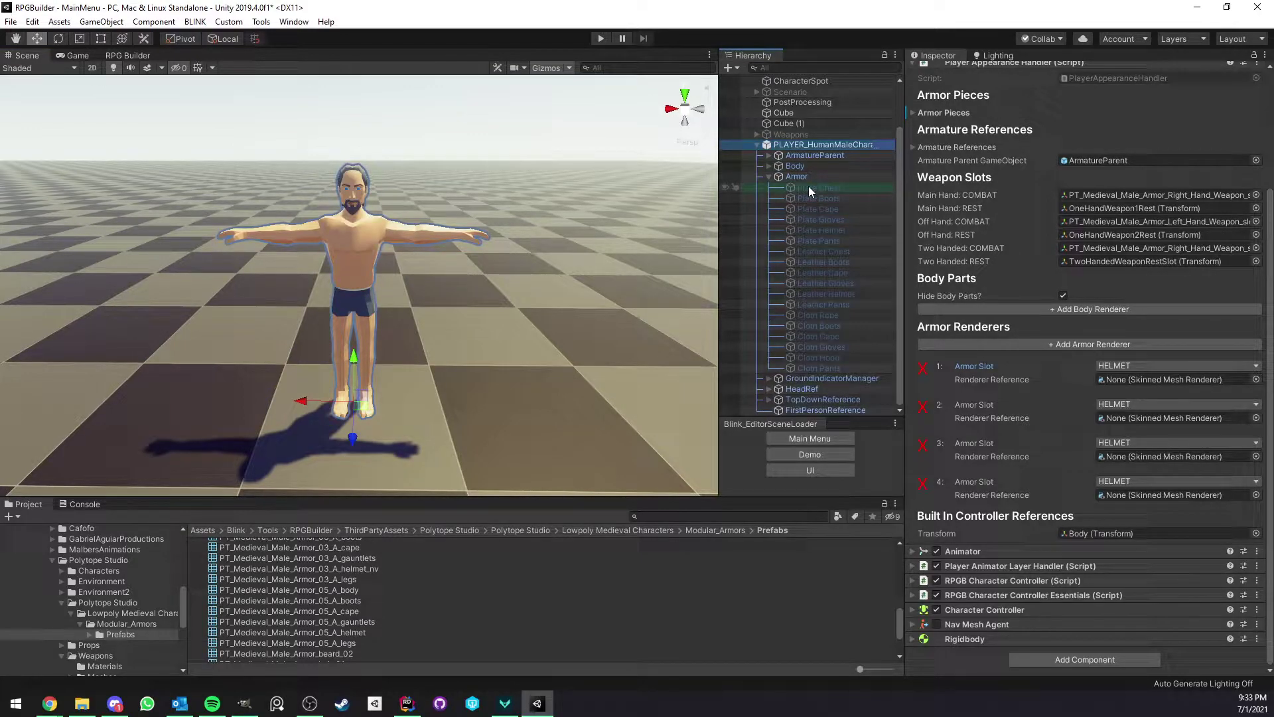
click(826, 251)
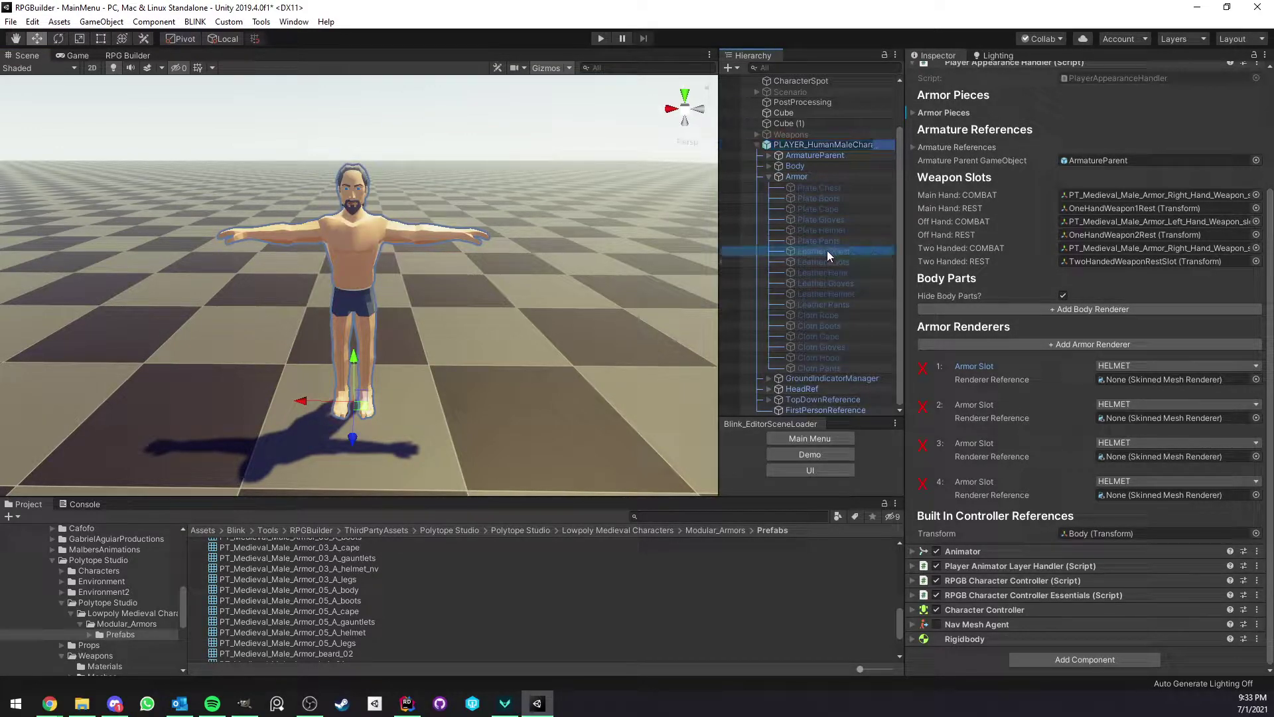
shift+click(826, 368)
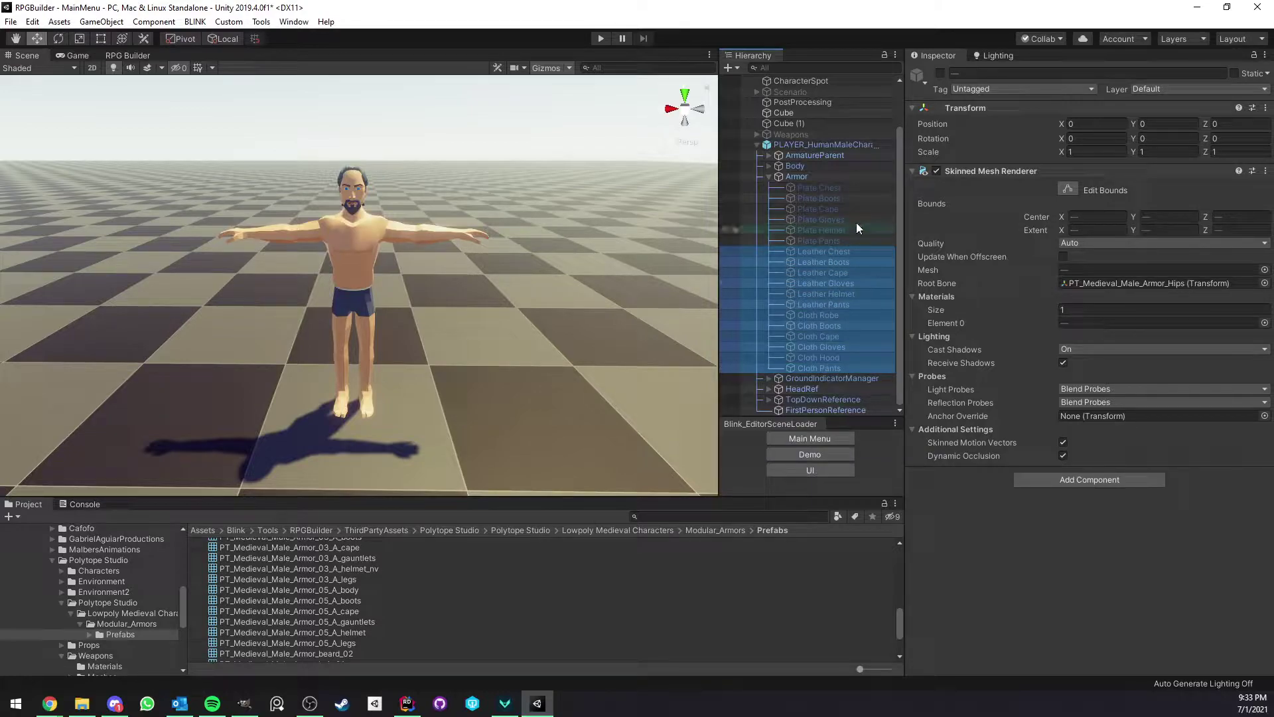
click(831, 188)
shift+click(821, 239)
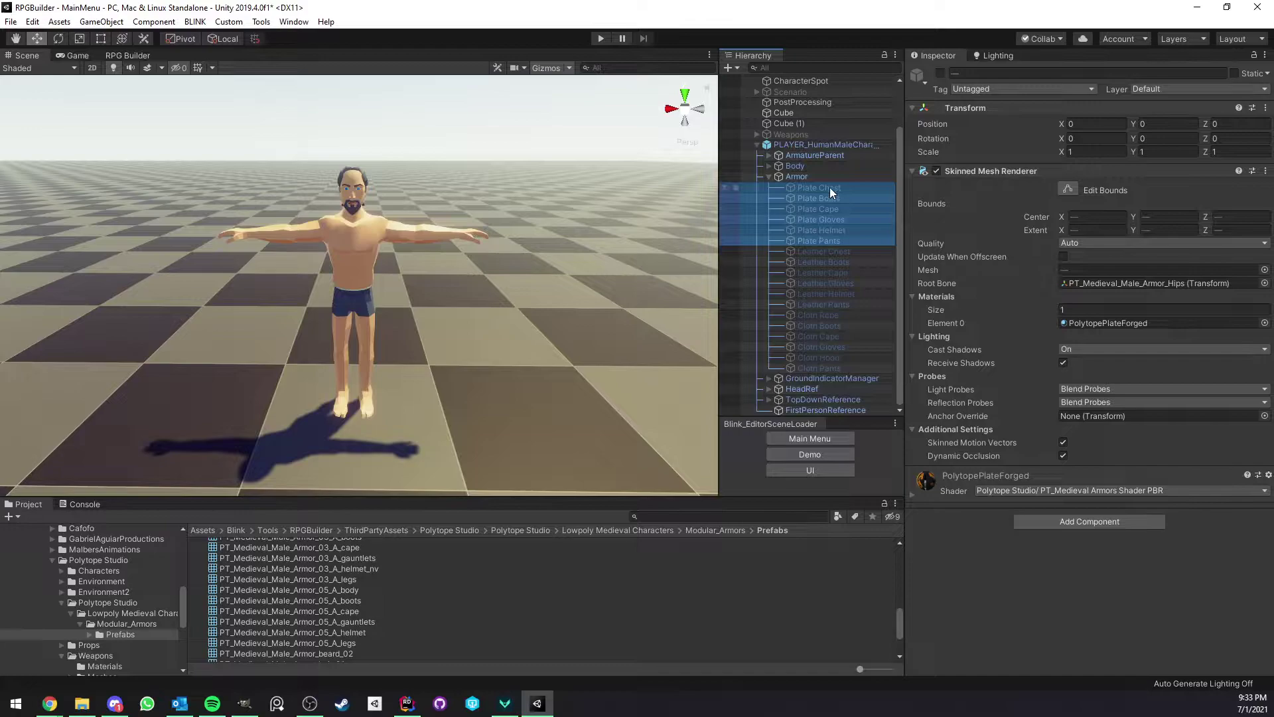
Inspect Plate Chest, Plate Boots and Plate Cape, then reselect the player object.
click(818, 188)
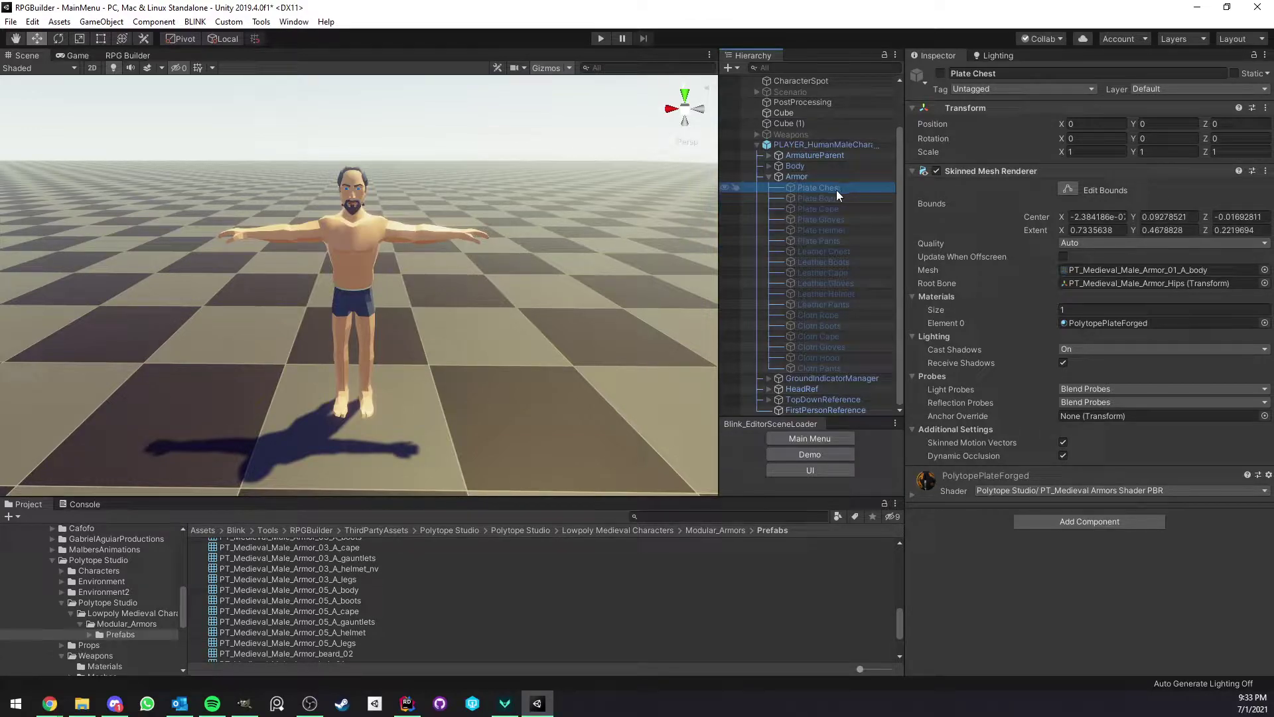
click(820, 197)
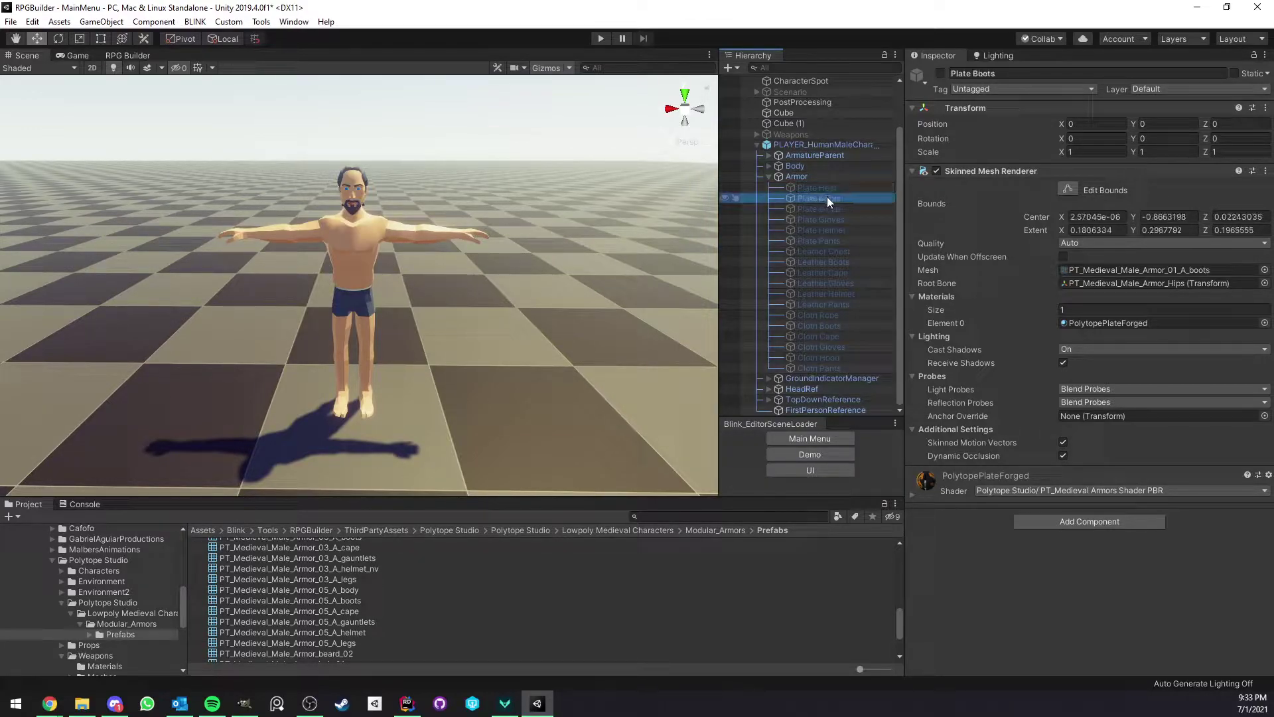
click(830, 209)
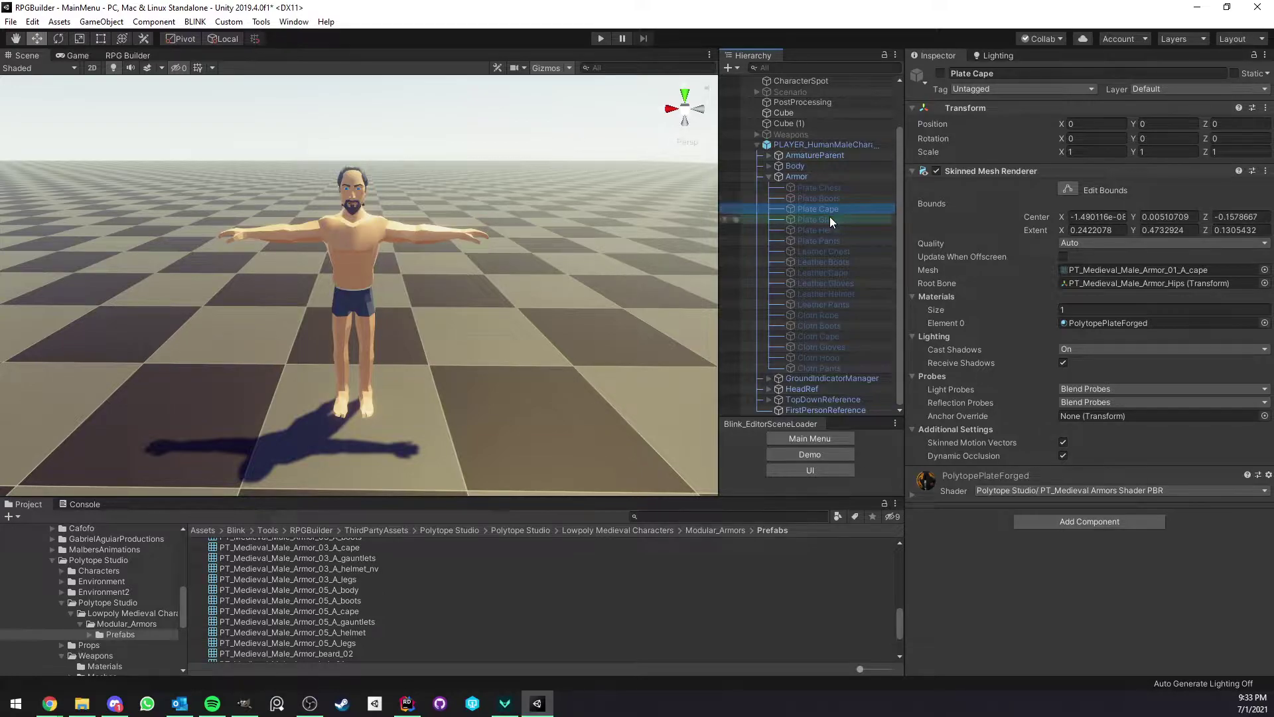
click(823, 144)
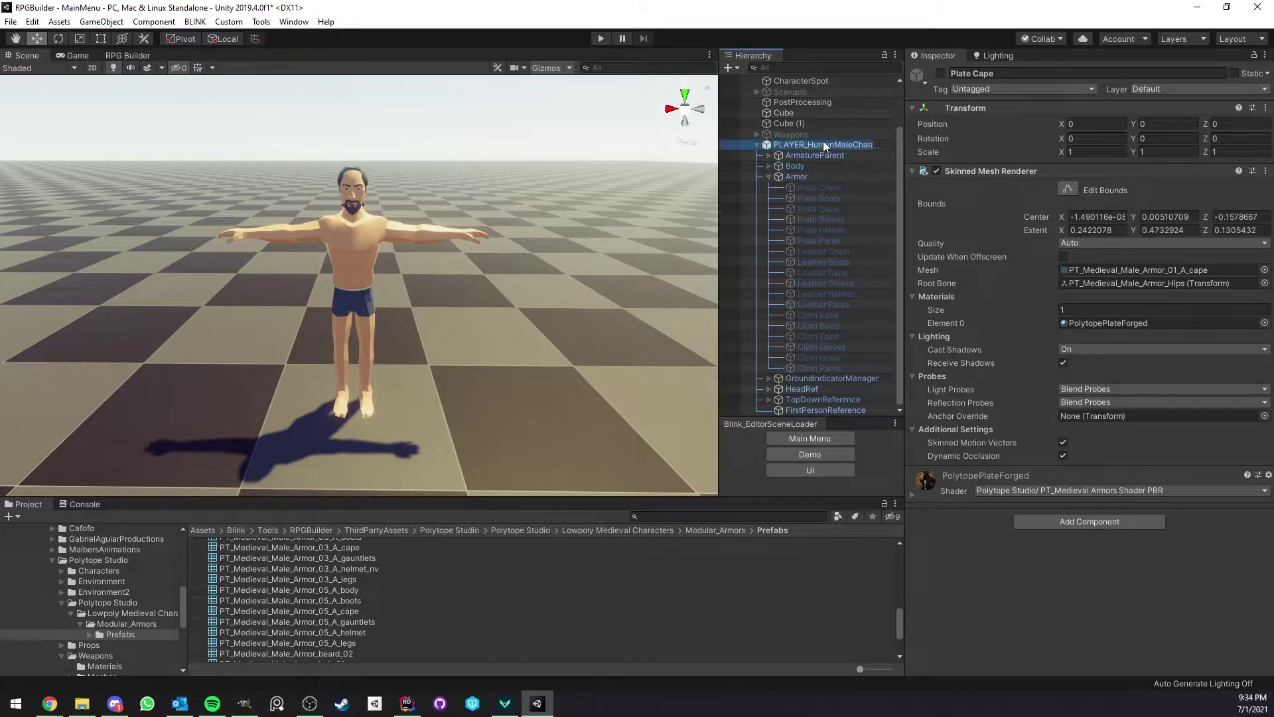
scroll(1050, 276, down, 2)
Remove the three extra Armor Renderers and point the remaining HELMET entry at Plate Helmet.
click(929, 412)
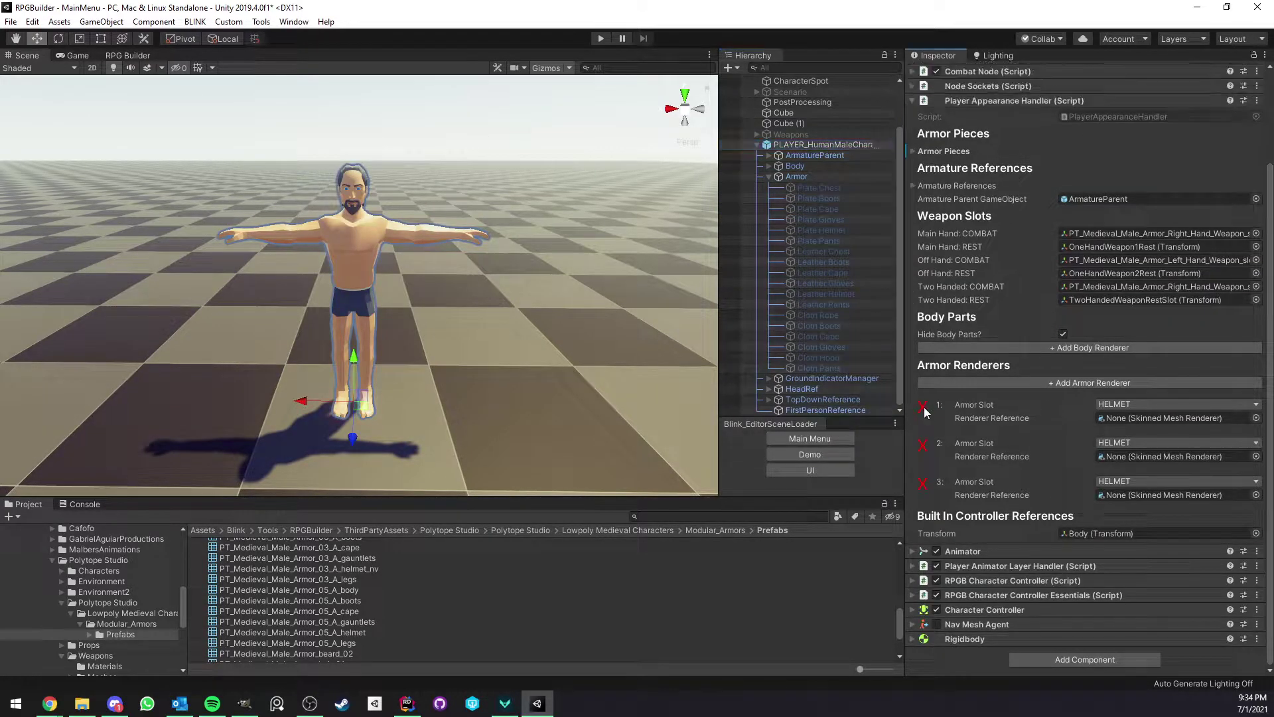
click(929, 411)
click(929, 446)
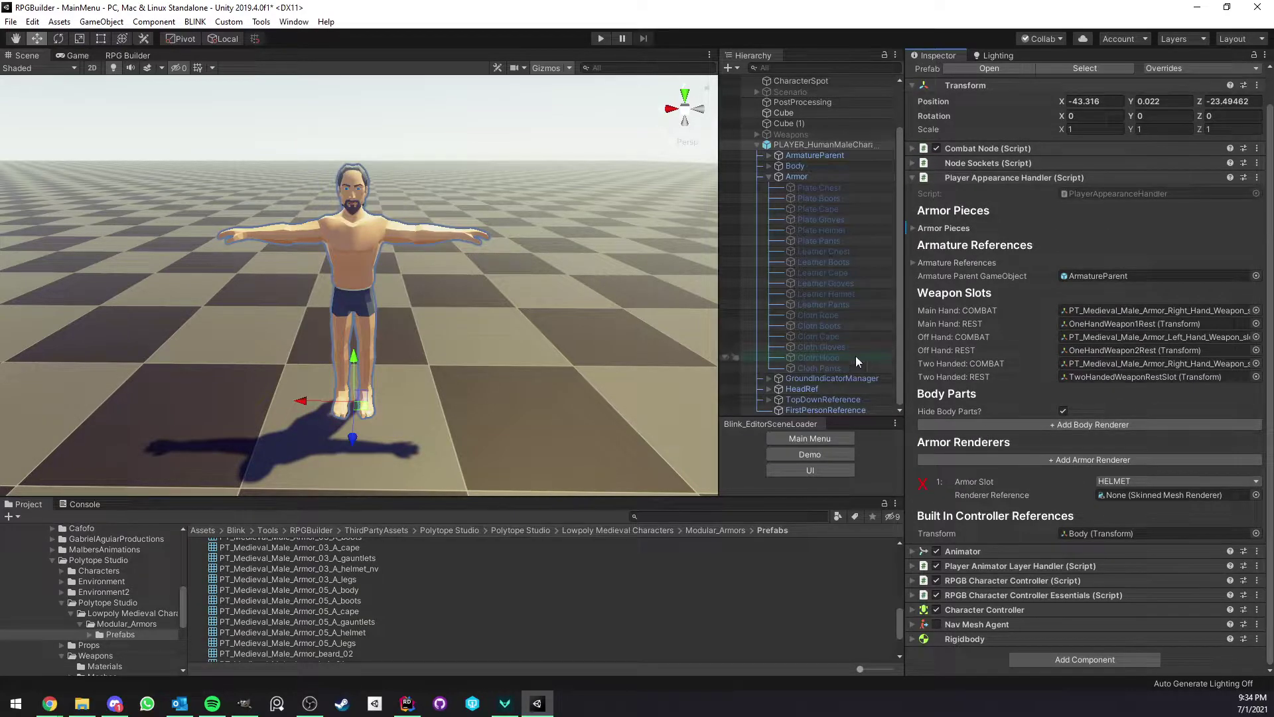
click(1124, 481)
click(1105, 490)
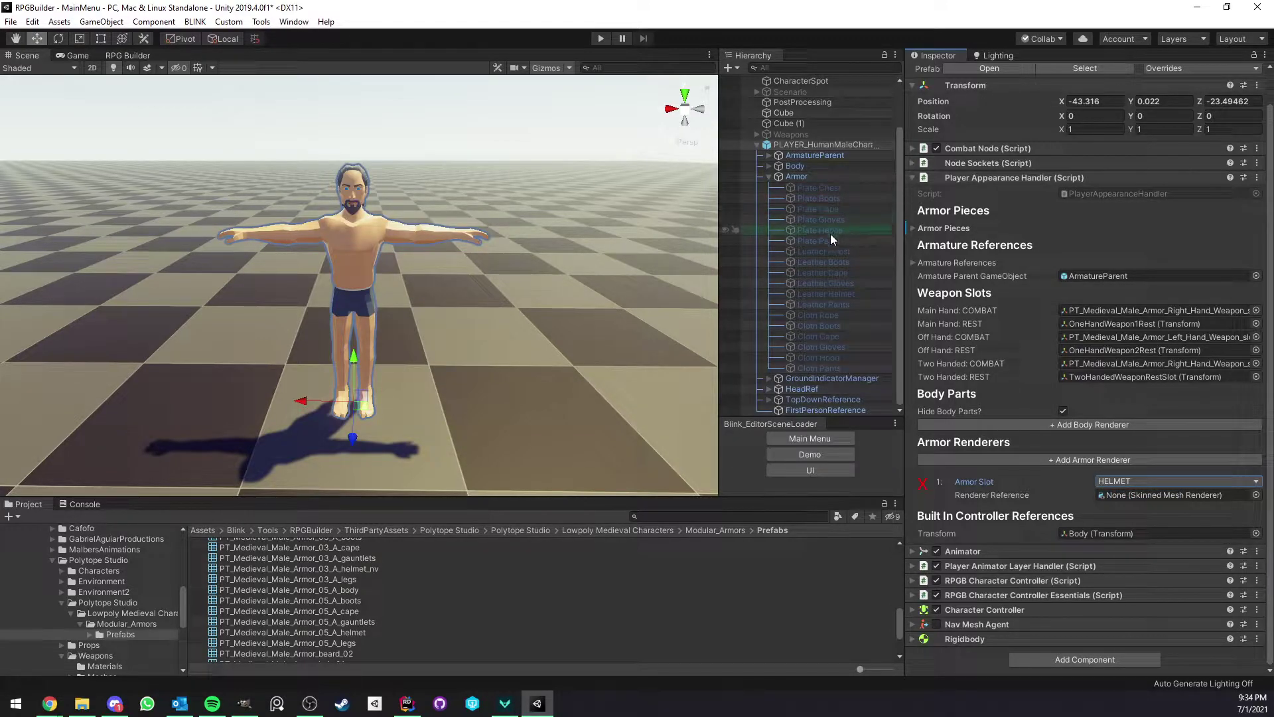
drag(830, 232, 1140, 492)
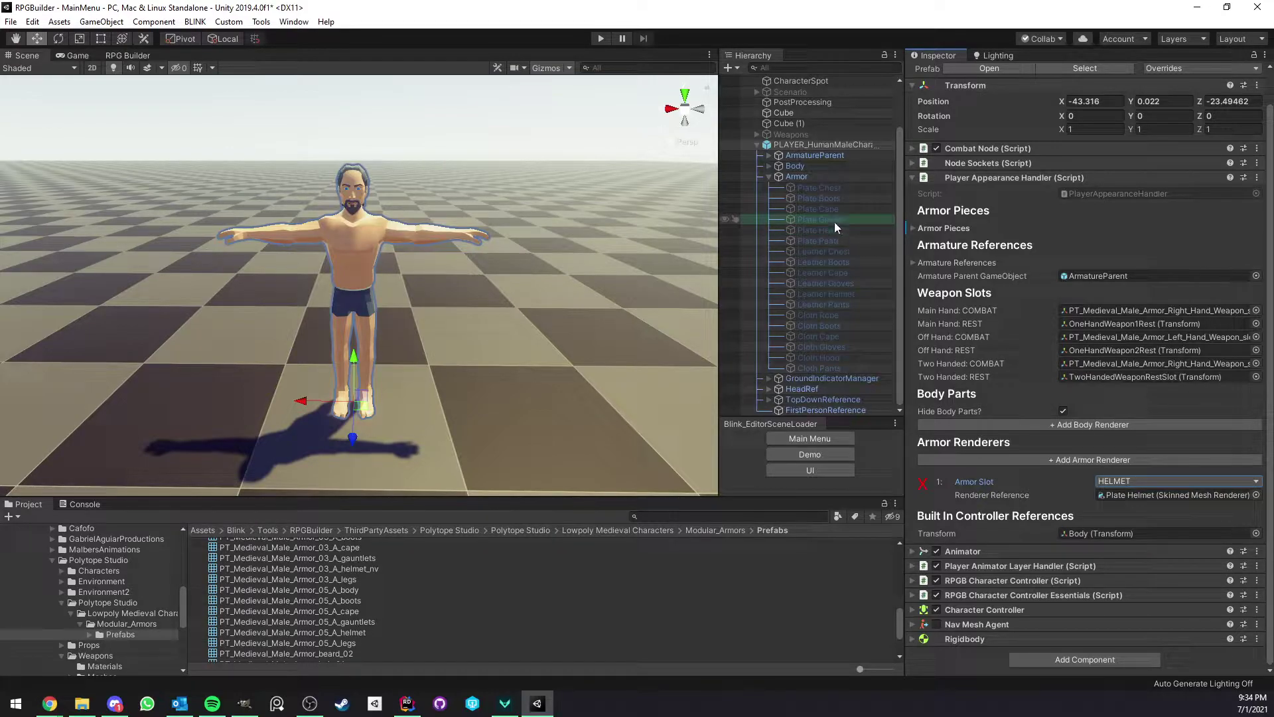
click(128, 55)
Open the Cursed Hood item from RPG Builder's General items and review its settings.
click(69, 74)
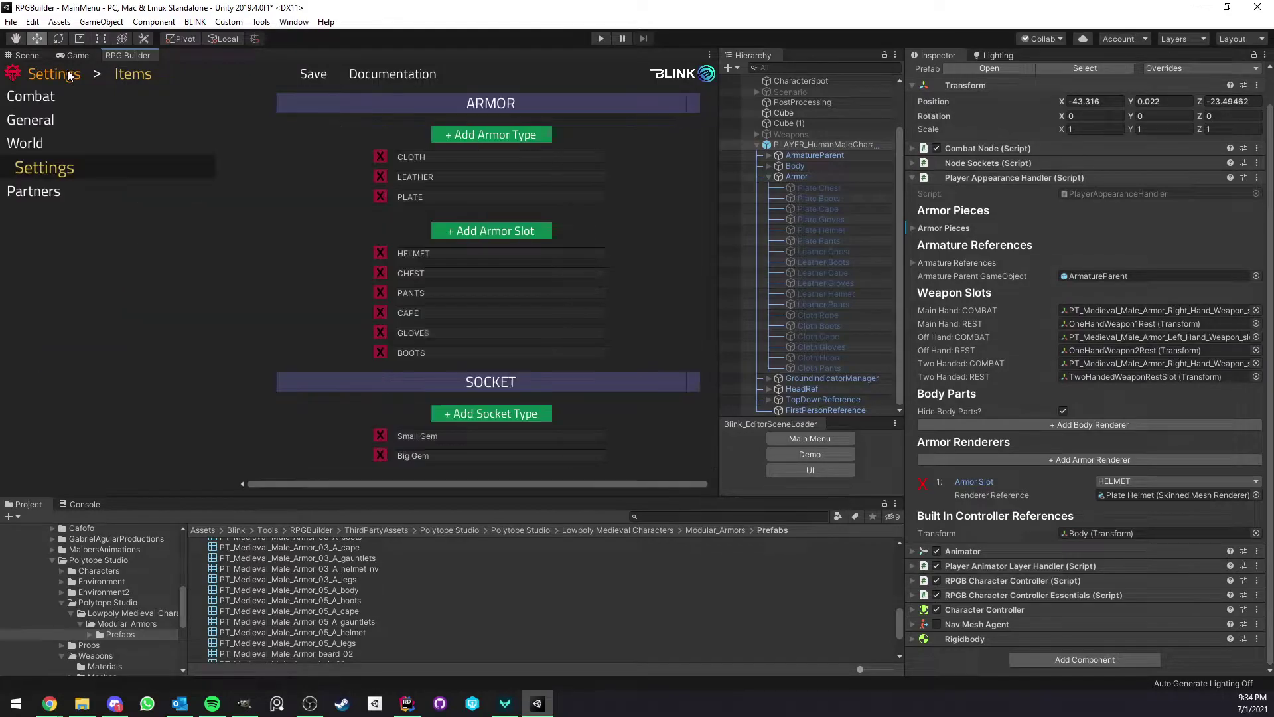
click(54, 120)
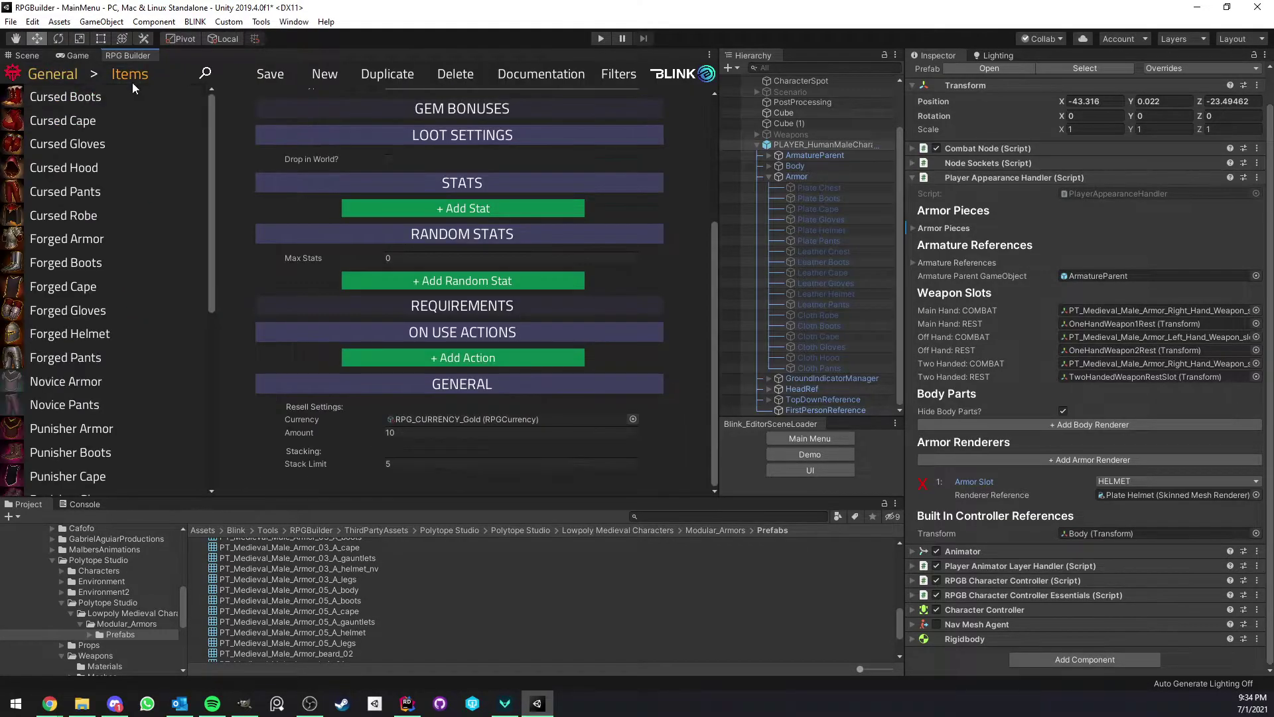
click(81, 167)
scroll(436, 276, down, 3)
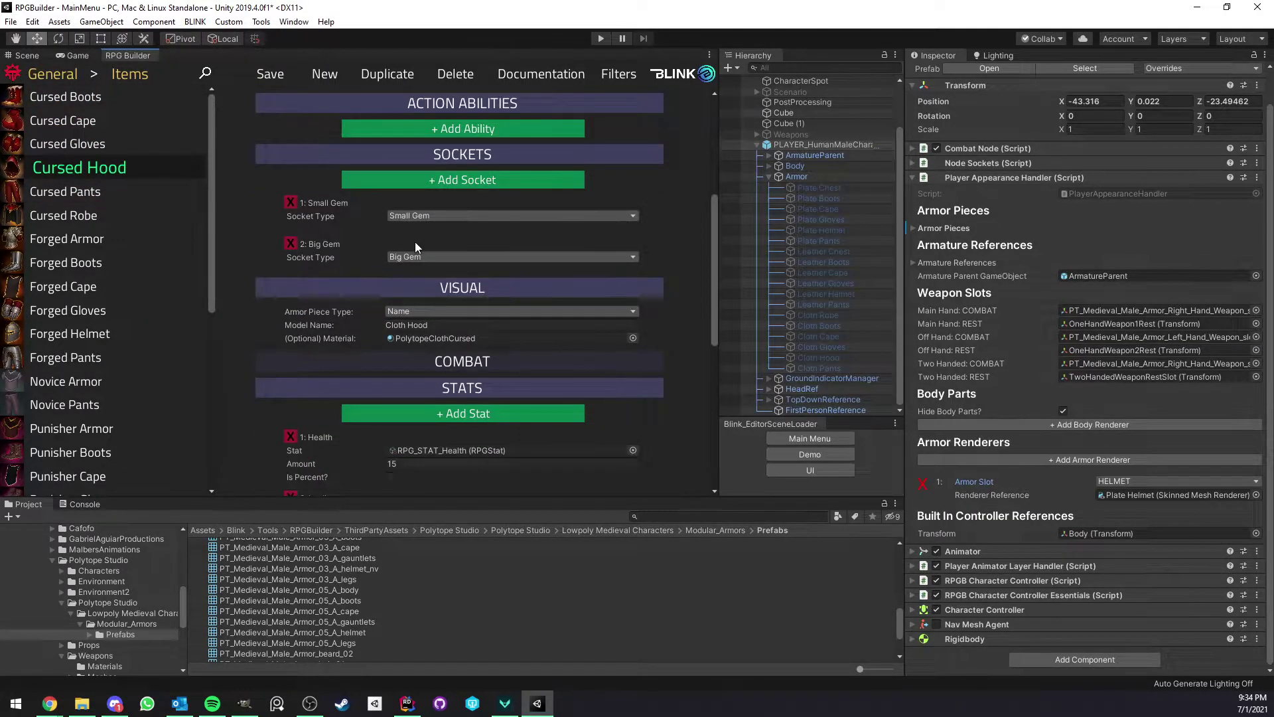
scroll(416, 241, up, 9)
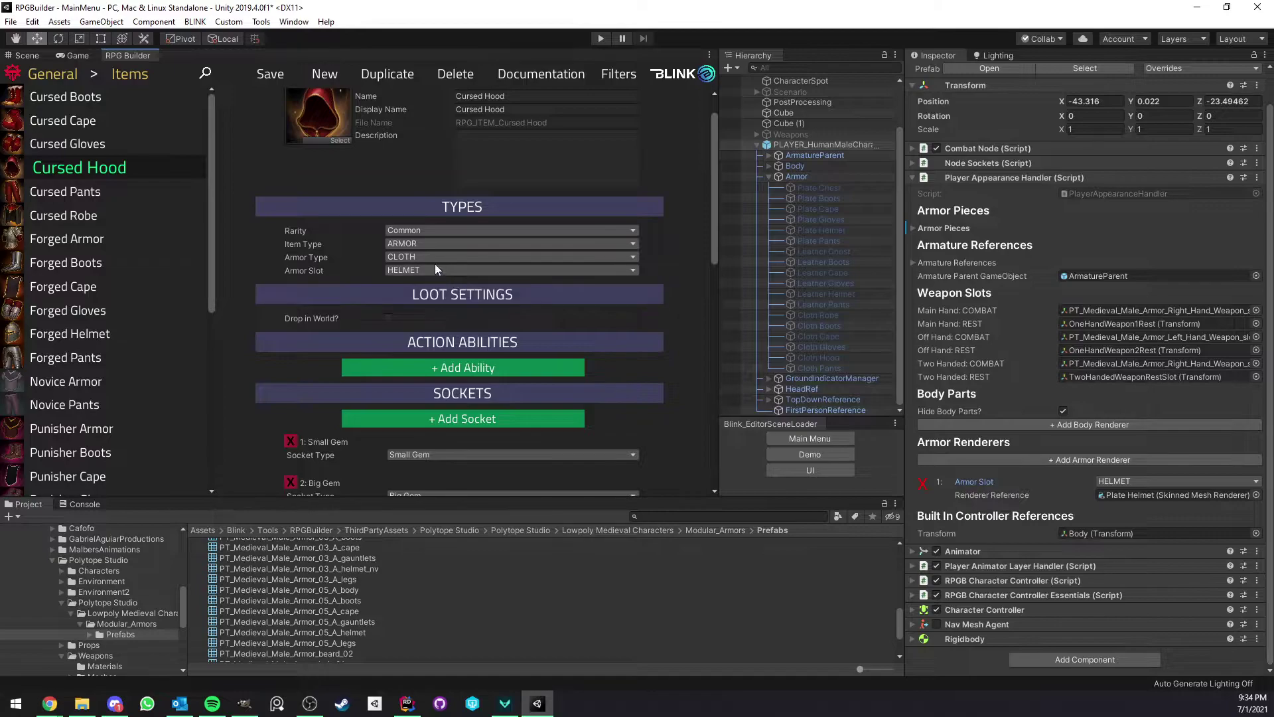
scroll(431, 252, down, 3)
scroll(424, 230, up, 2)
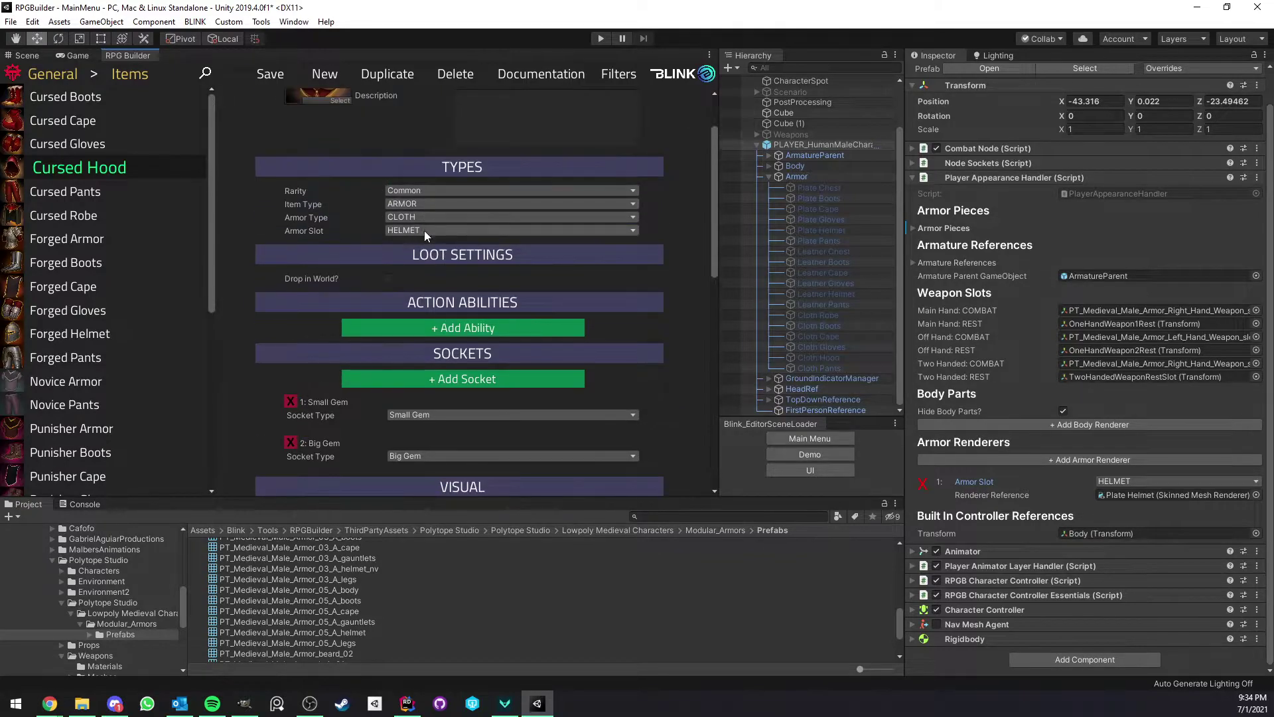
scroll(456, 240, down, 5)
scroll(401, 213, up, 3)
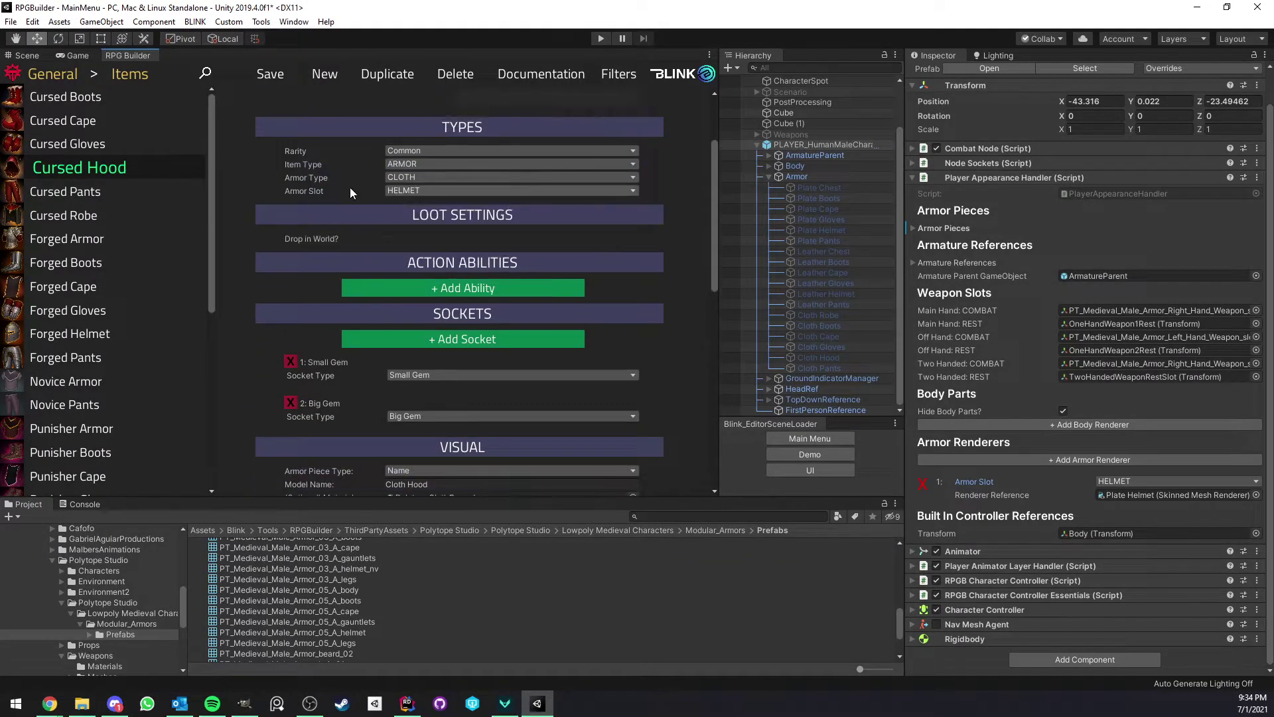
scroll(409, 220, down, 12)
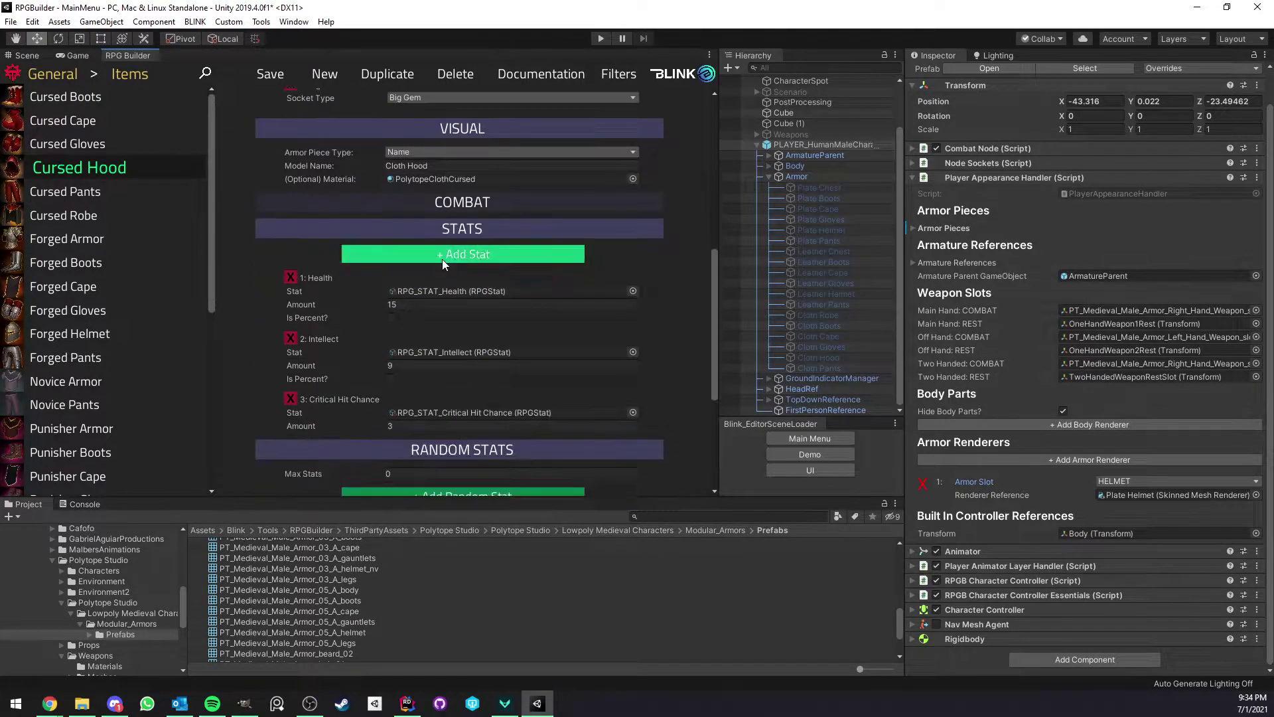
scroll(442, 258, up, 6)
Switch the Cursed Hood's Armor Piece Type from Name to Mesh, then ping the helmet renderer reference.
click(428, 271)
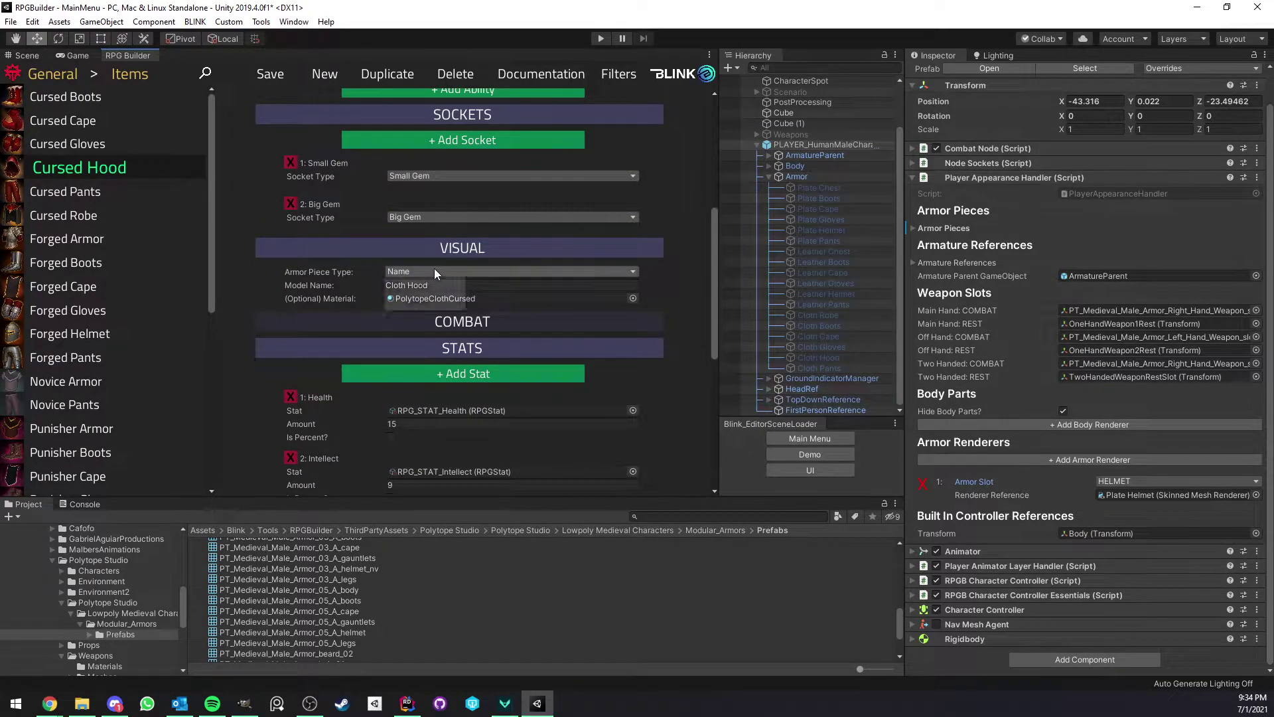
click(426, 301)
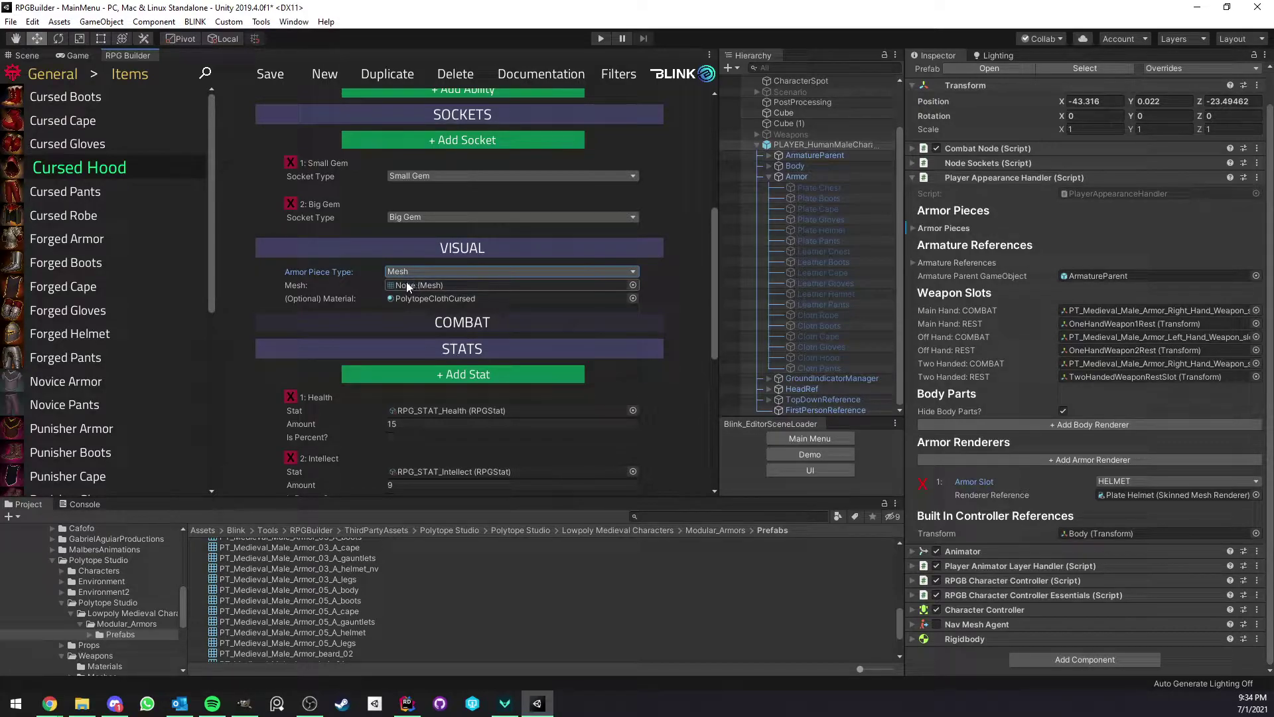
click(1123, 494)
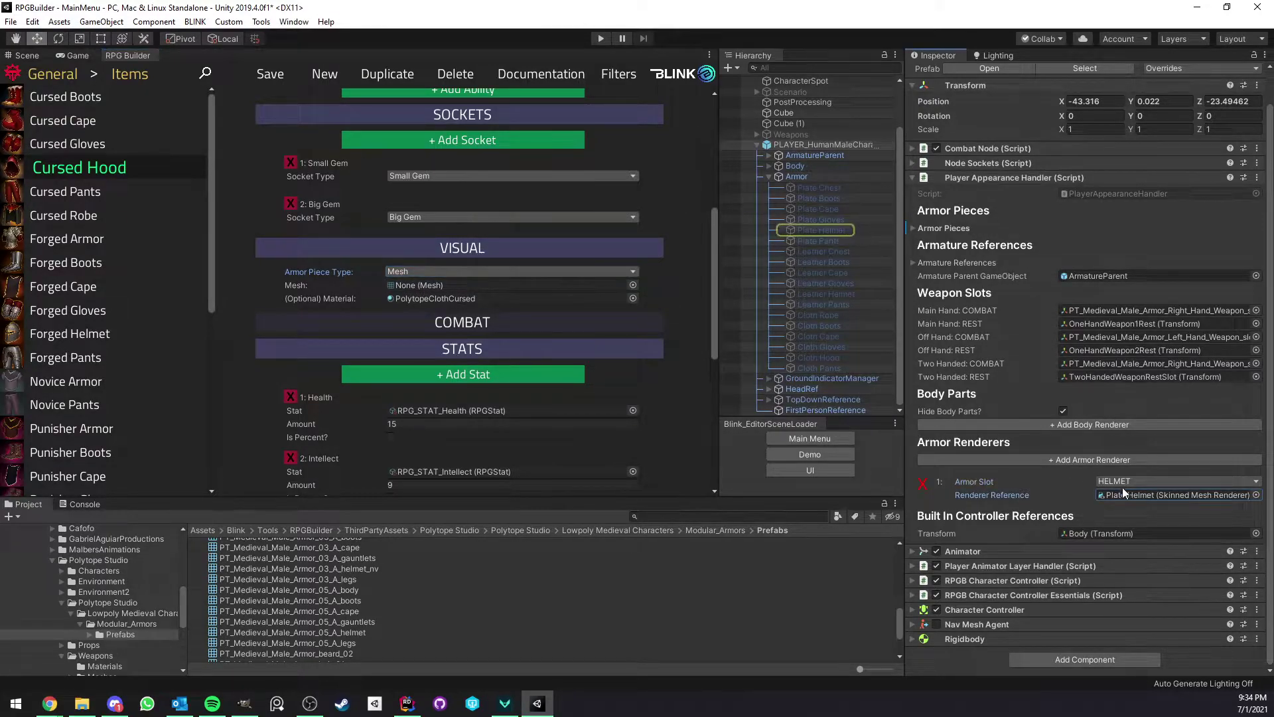
Inspect Plate Chest and the PLAYER_HumanMaleCharacterDEMO object in the Scene view, then pick Cursed Pants.
click(822, 228)
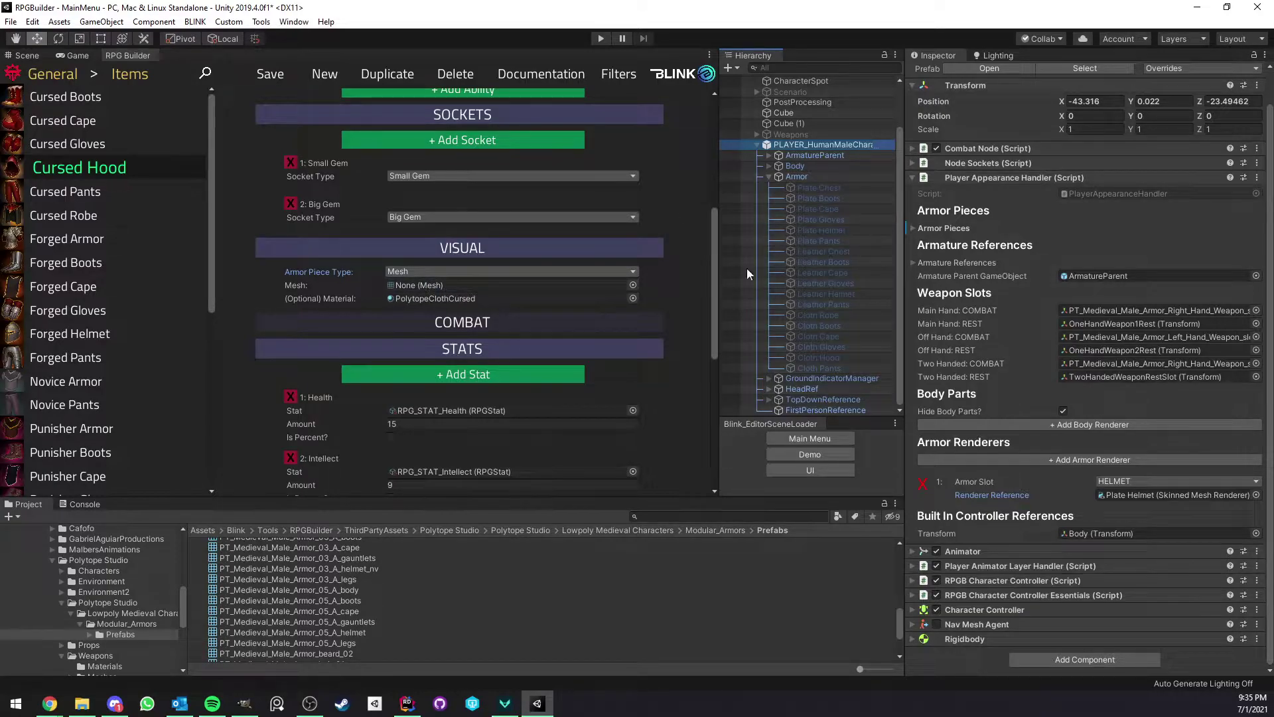
click(830, 188)
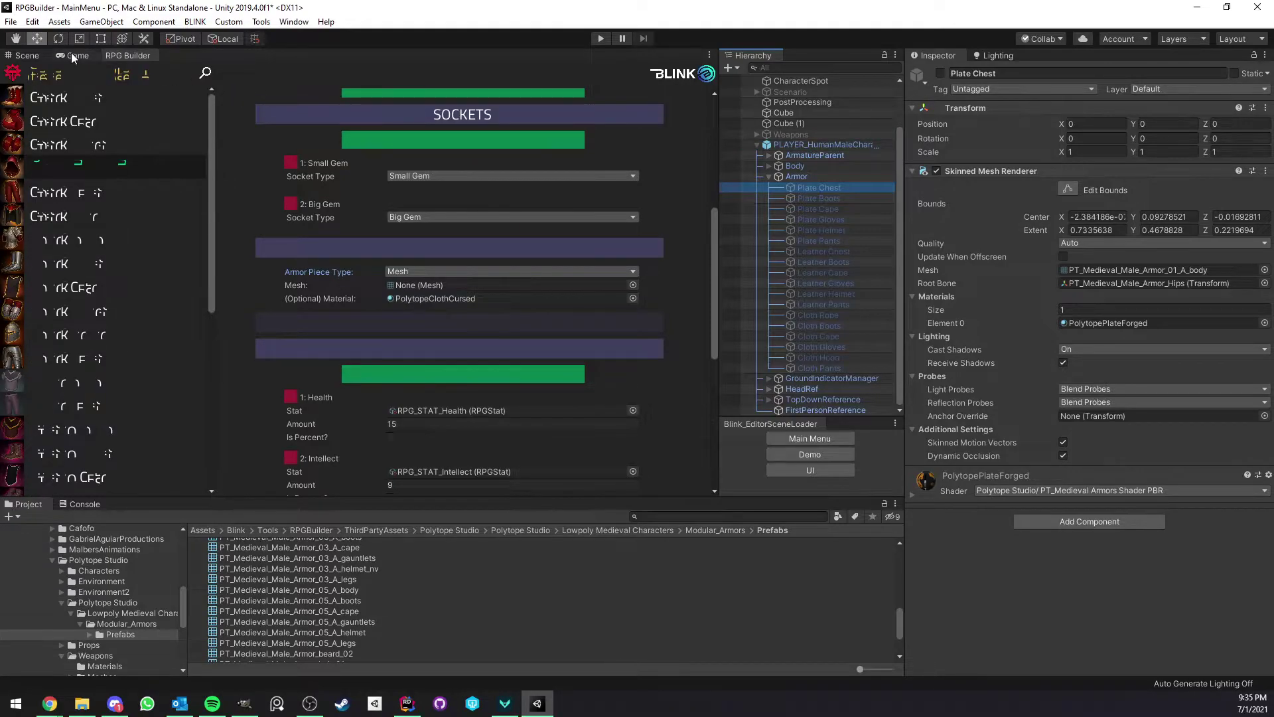
click(42, 55)
click(823, 145)
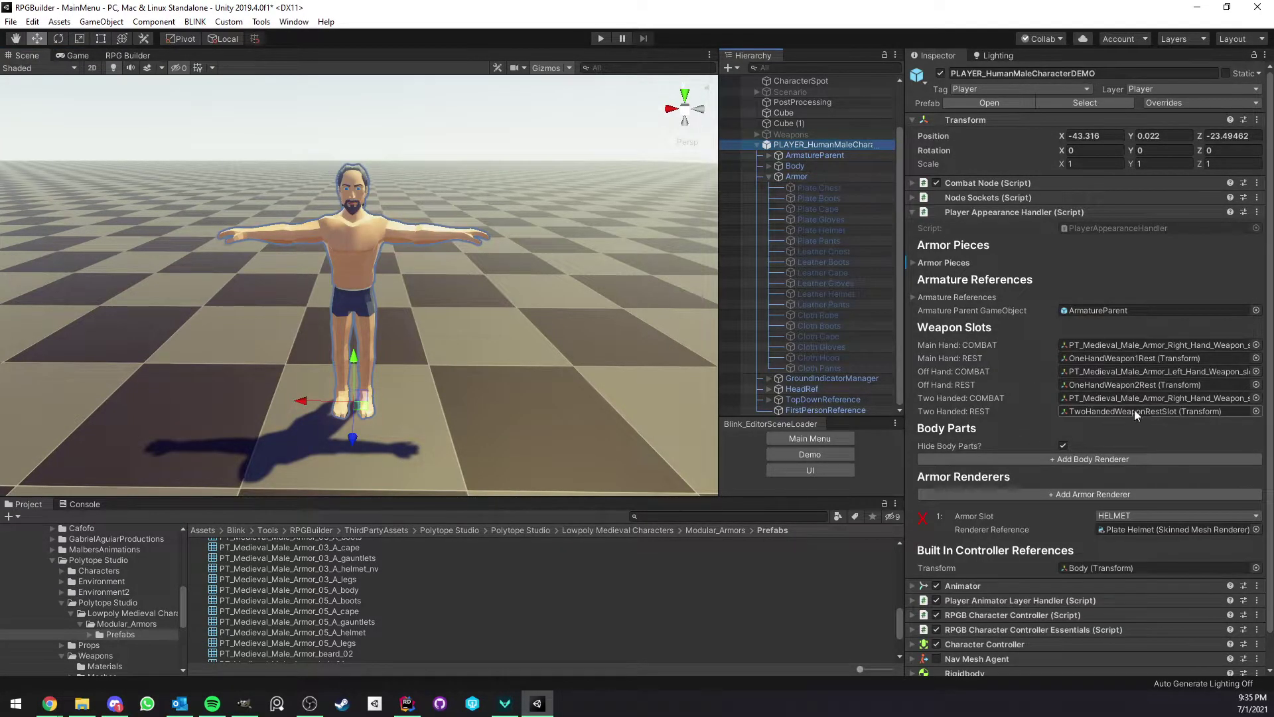
scroll(1005, 381, down, 2)
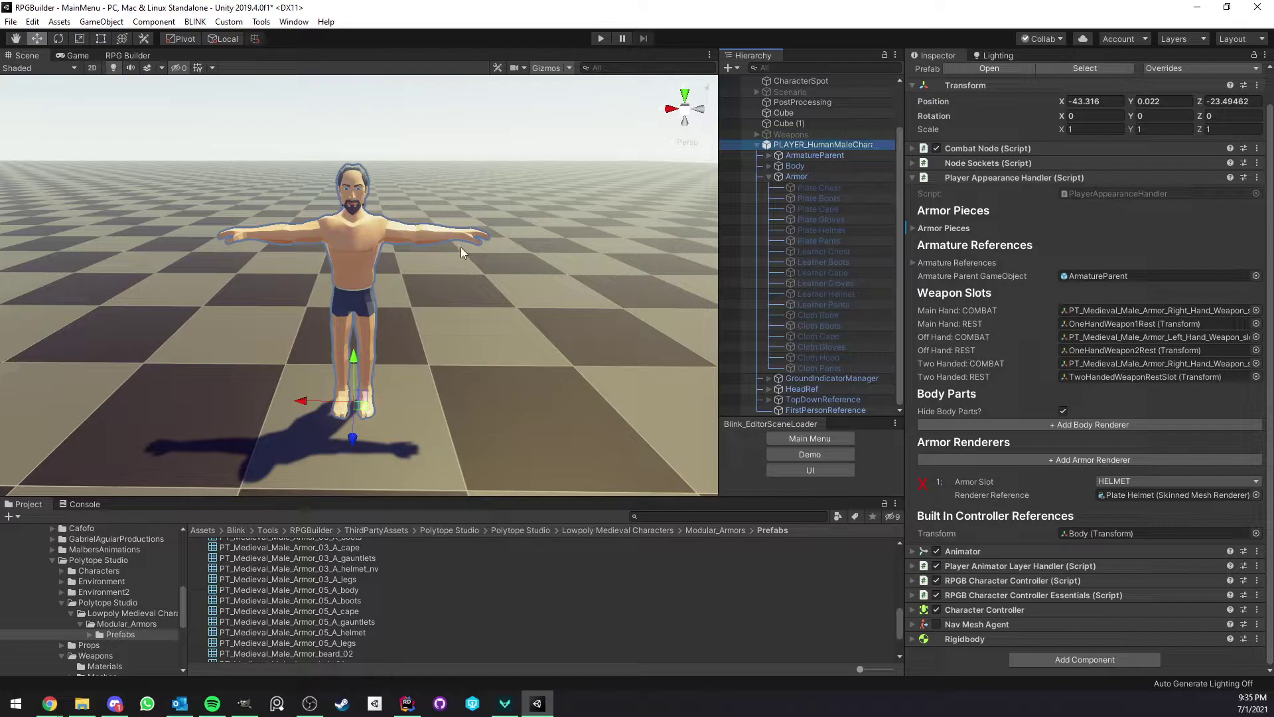
click(118, 56)
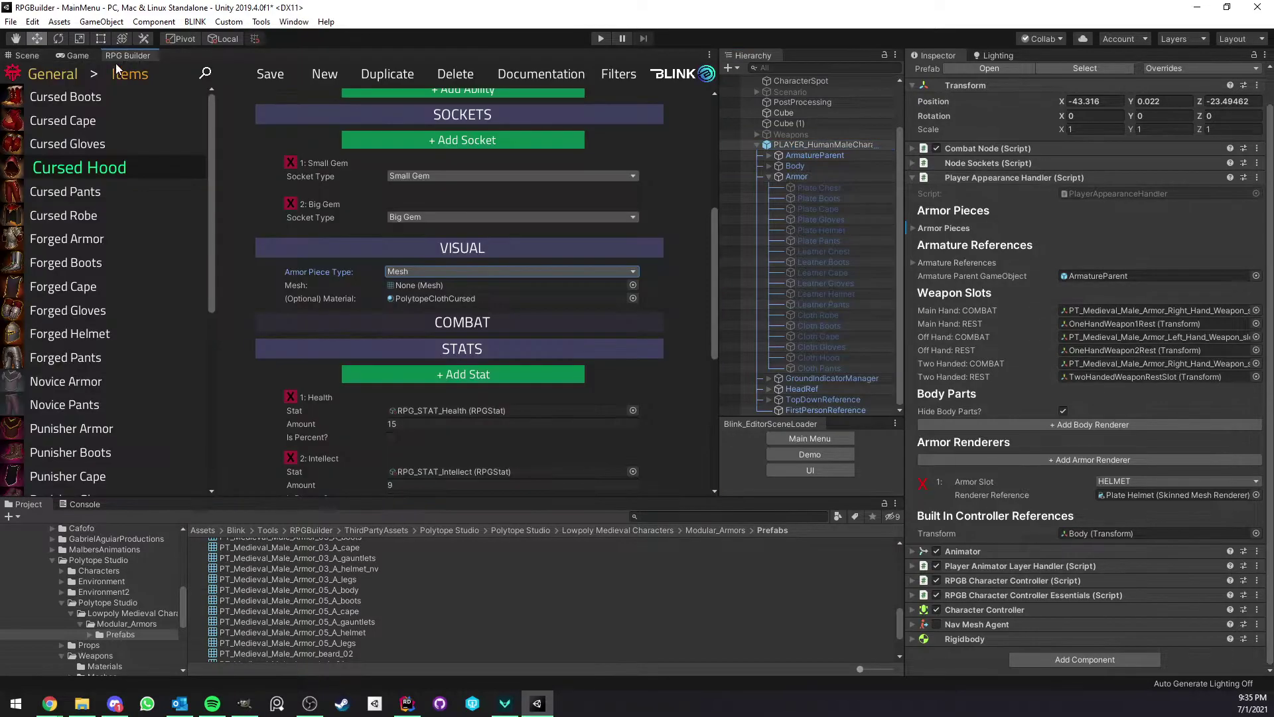
click(85, 193)
Enable the Leather Chest armor object so the player character wears it.
click(30, 55)
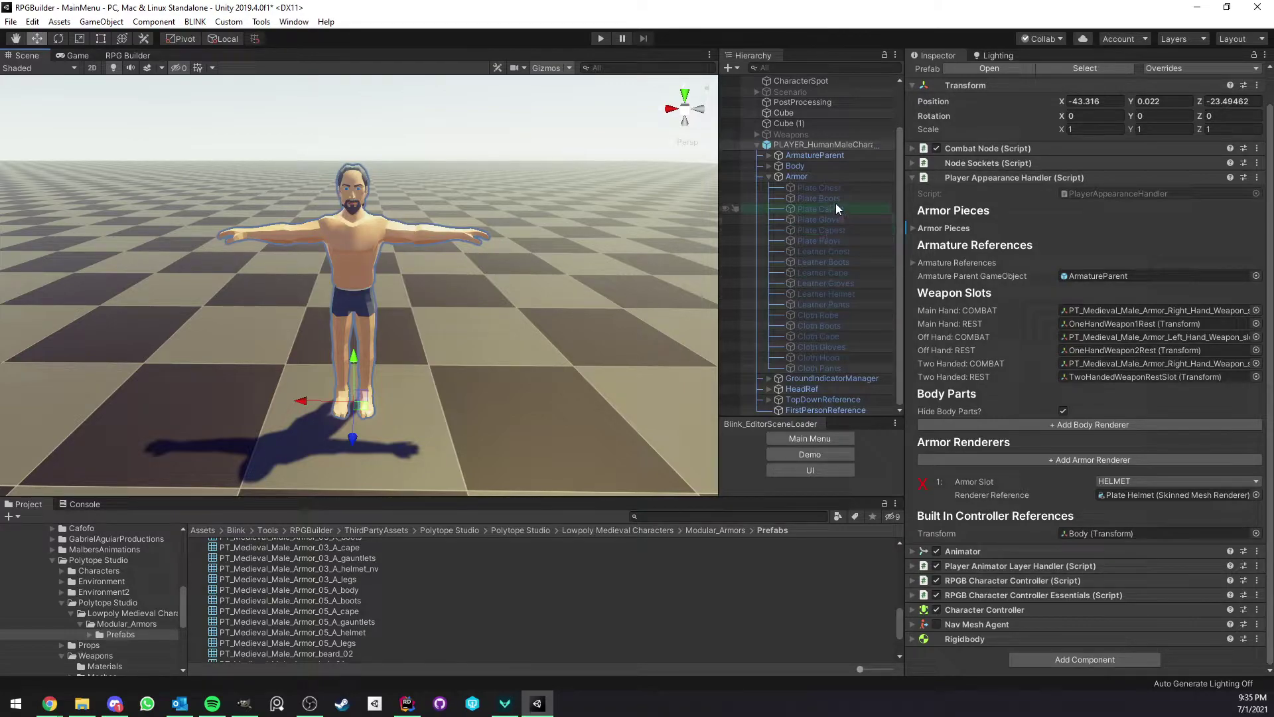
click(848, 251)
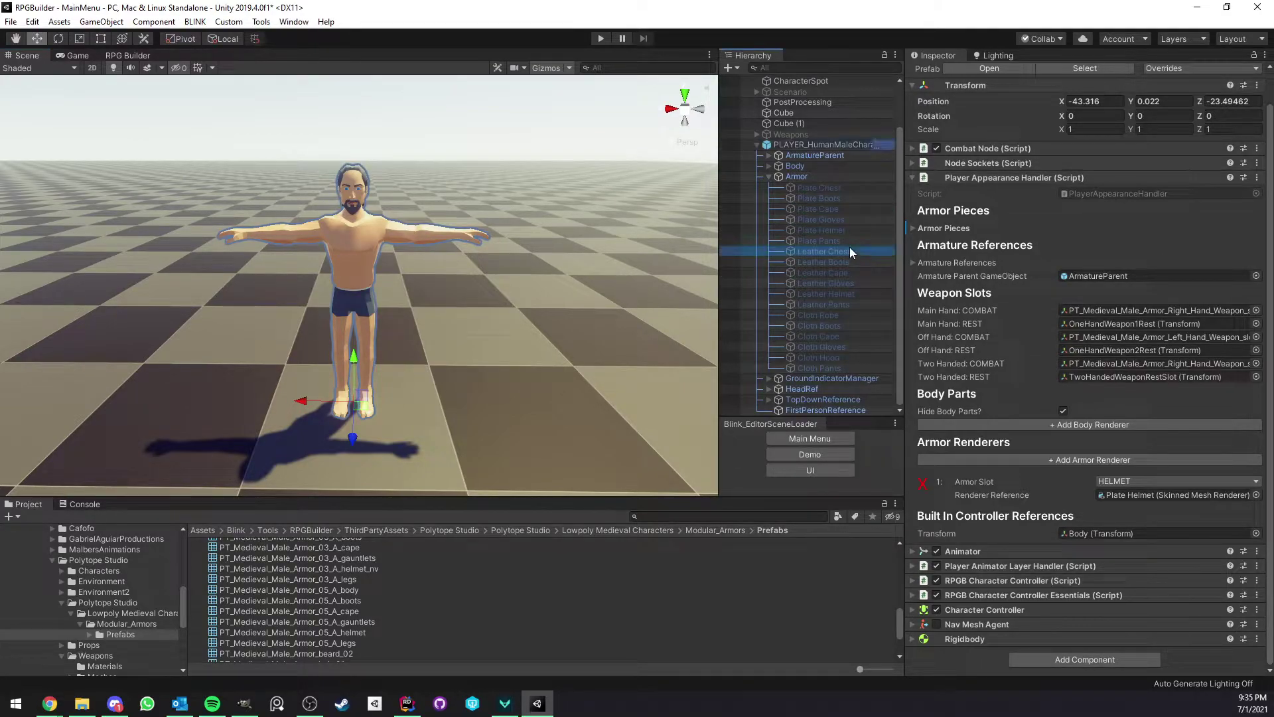
click(941, 73)
scroll(335, 226, up, 5)
scroll(335, 226, down, 4)
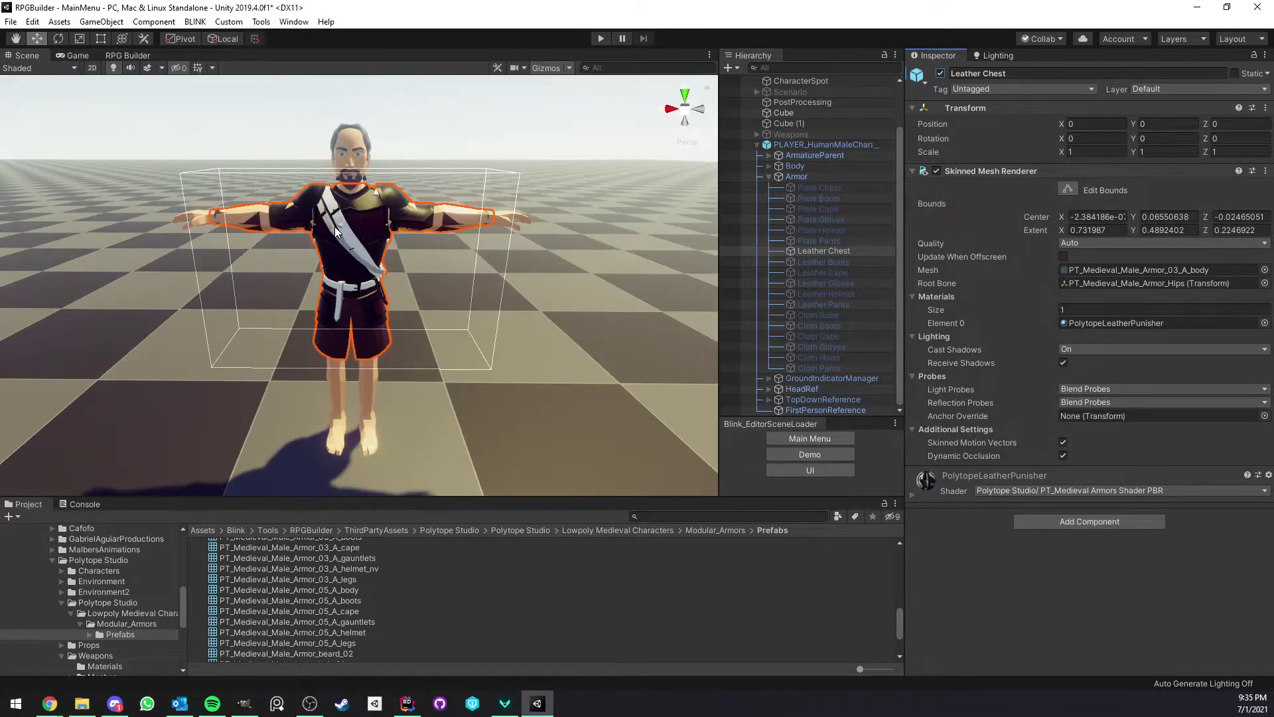
scroll(335, 225, up, 4)
alt+drag(301, 203, 225, 221)
scroll(295, 200, up, 3)
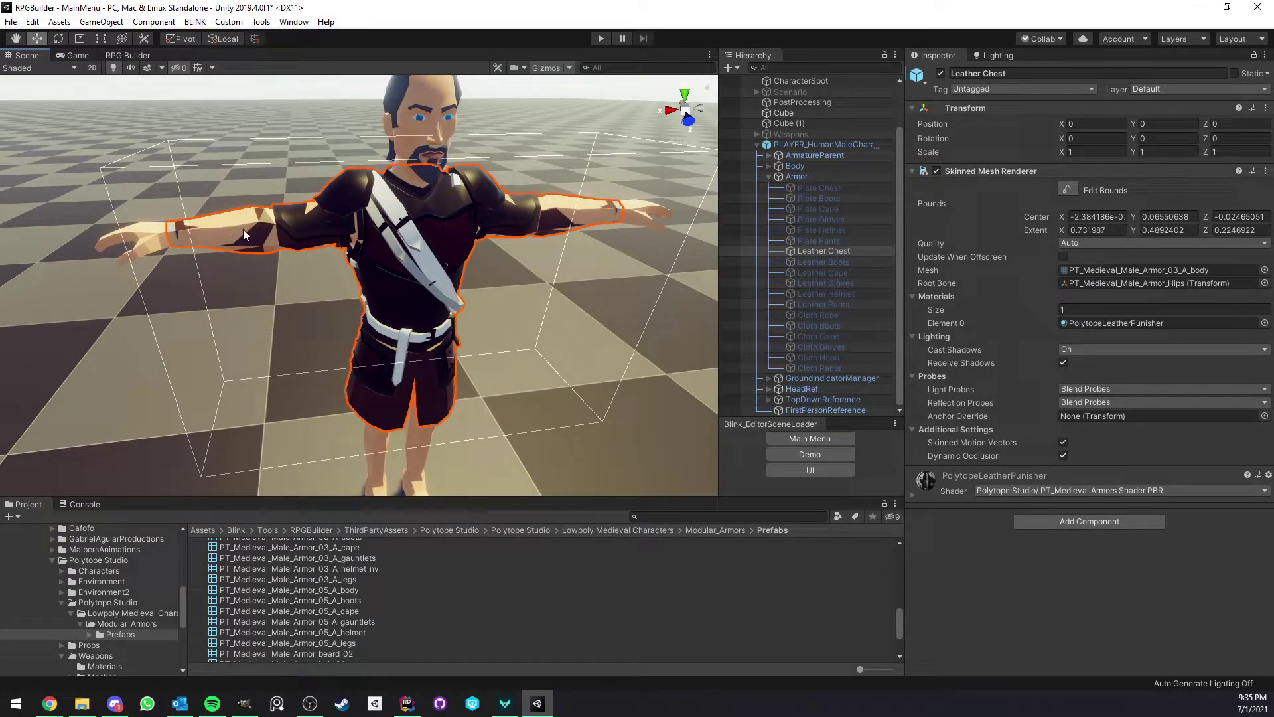
Disable the Body mesh's Skinned Mesh Renderer so no bare torso shows under the armor.
click(768, 166)
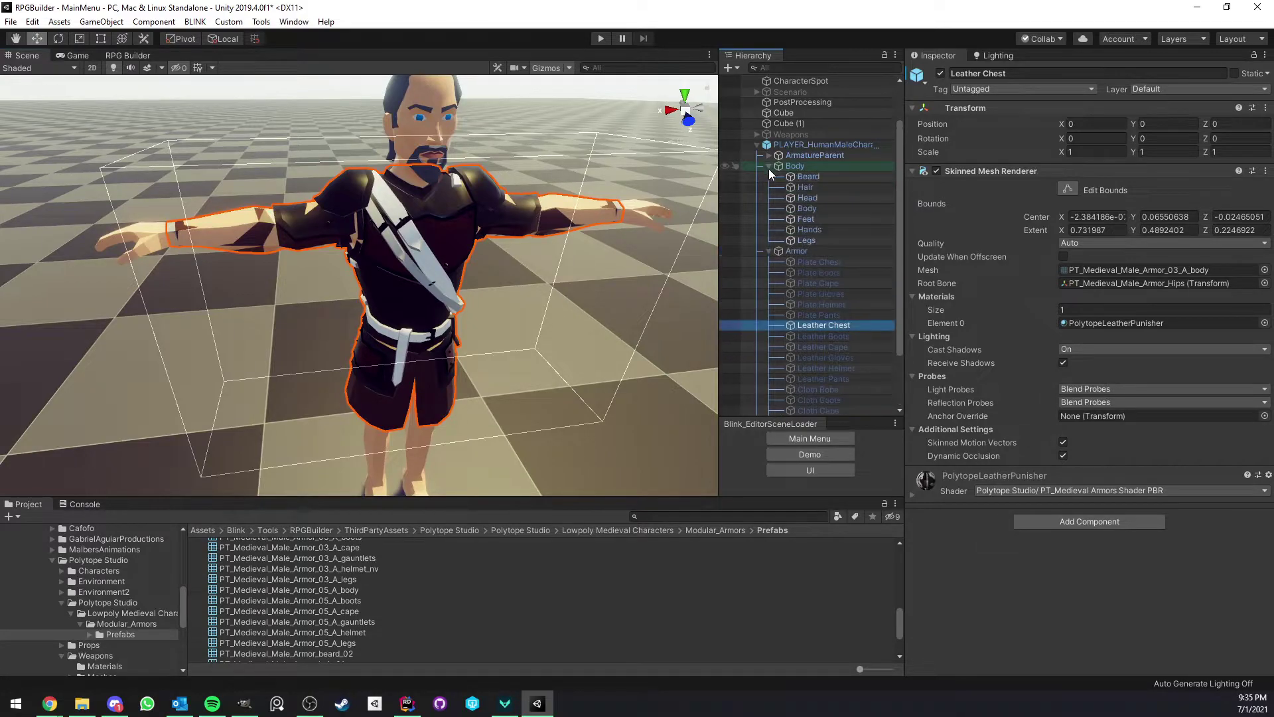
click(824, 209)
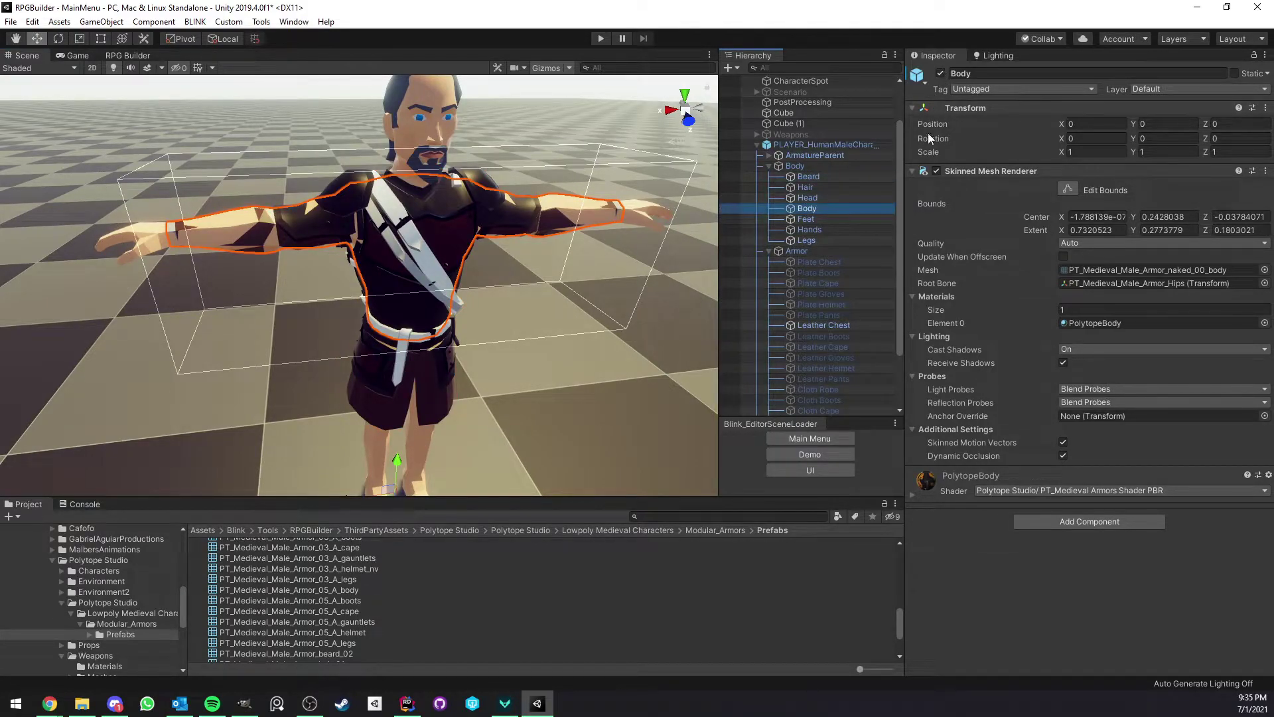
click(936, 170)
alt+drag(490, 179, 395, 267)
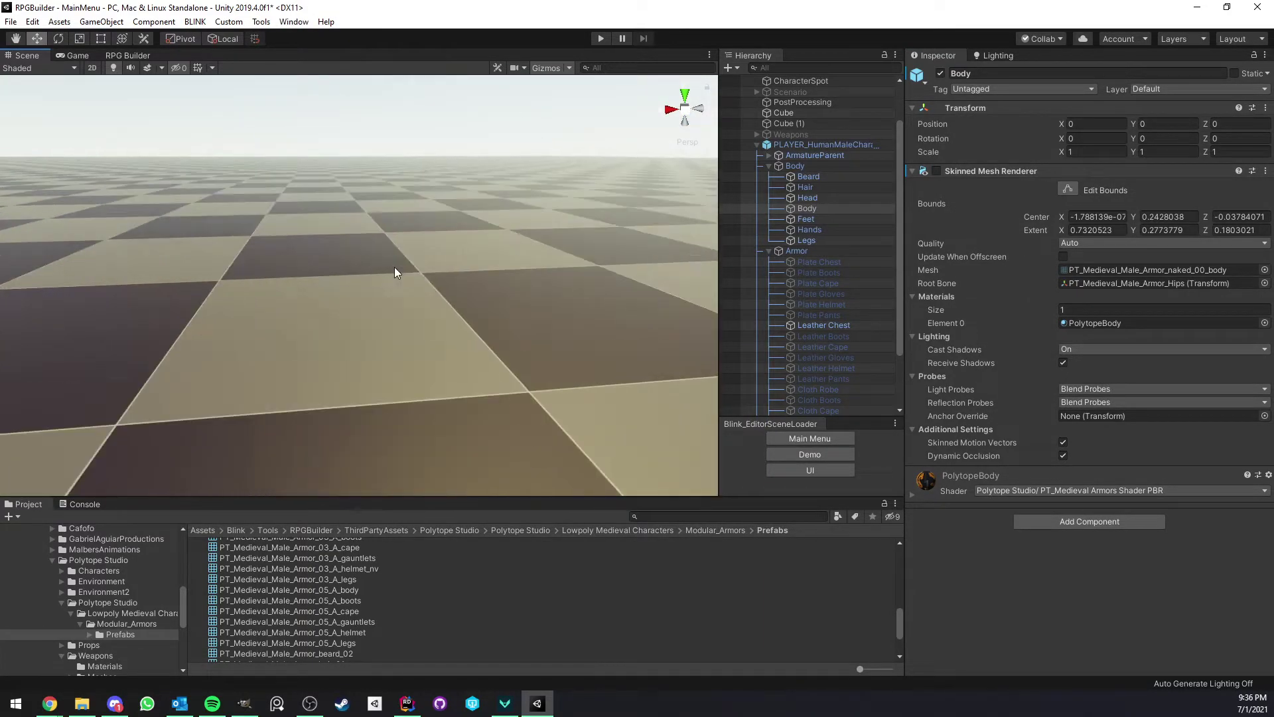
key(f)
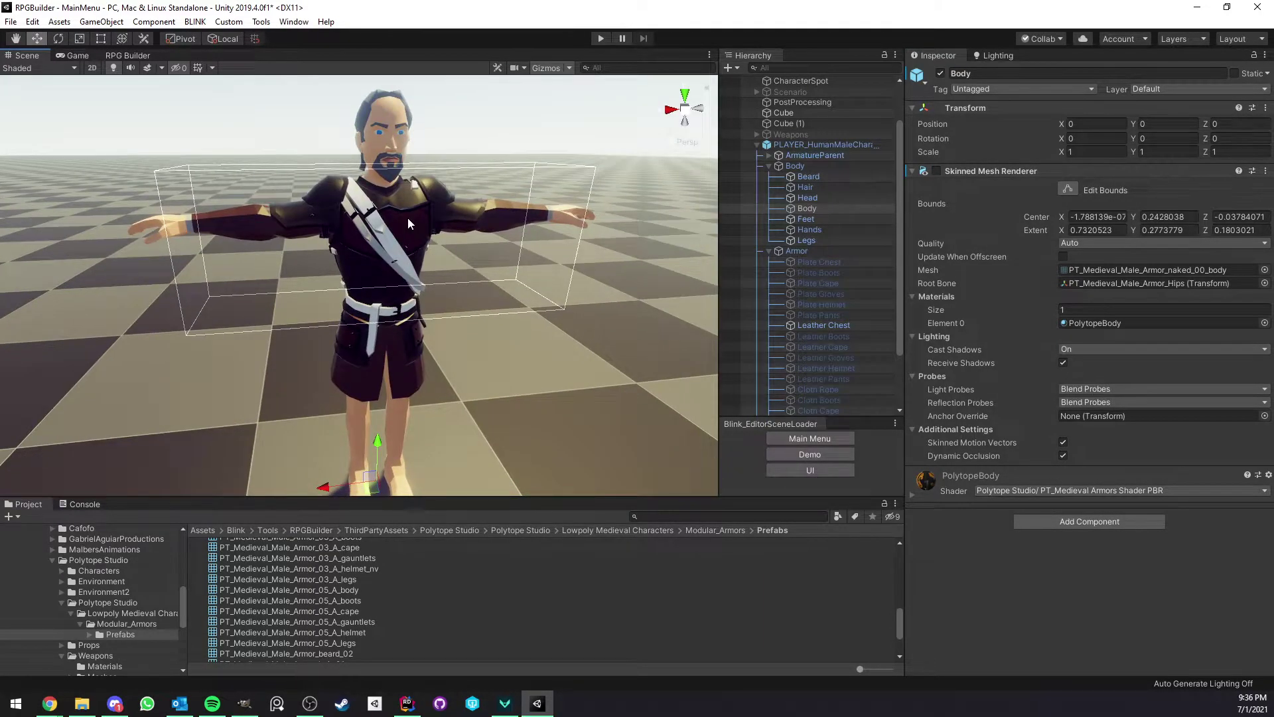
alt+drag(407, 217, 491, 304)
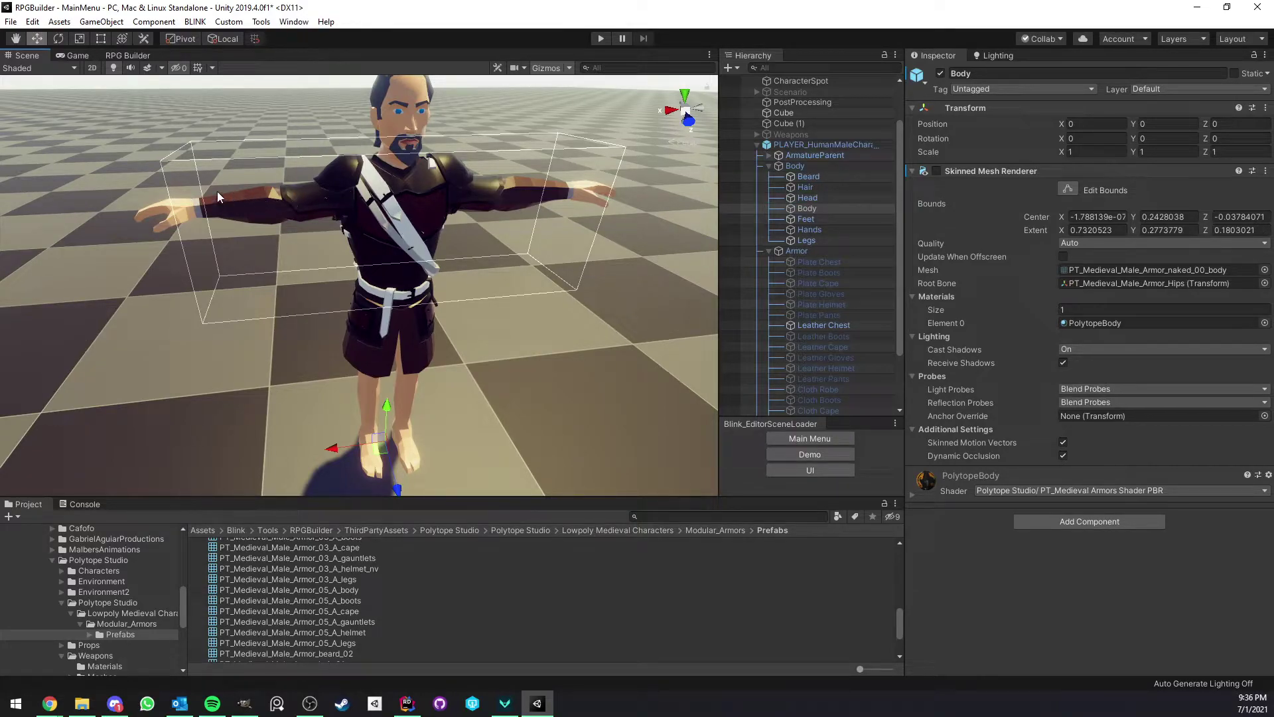
Toggle Leather Chest off and back on to verify the hidden body.
click(824, 325)
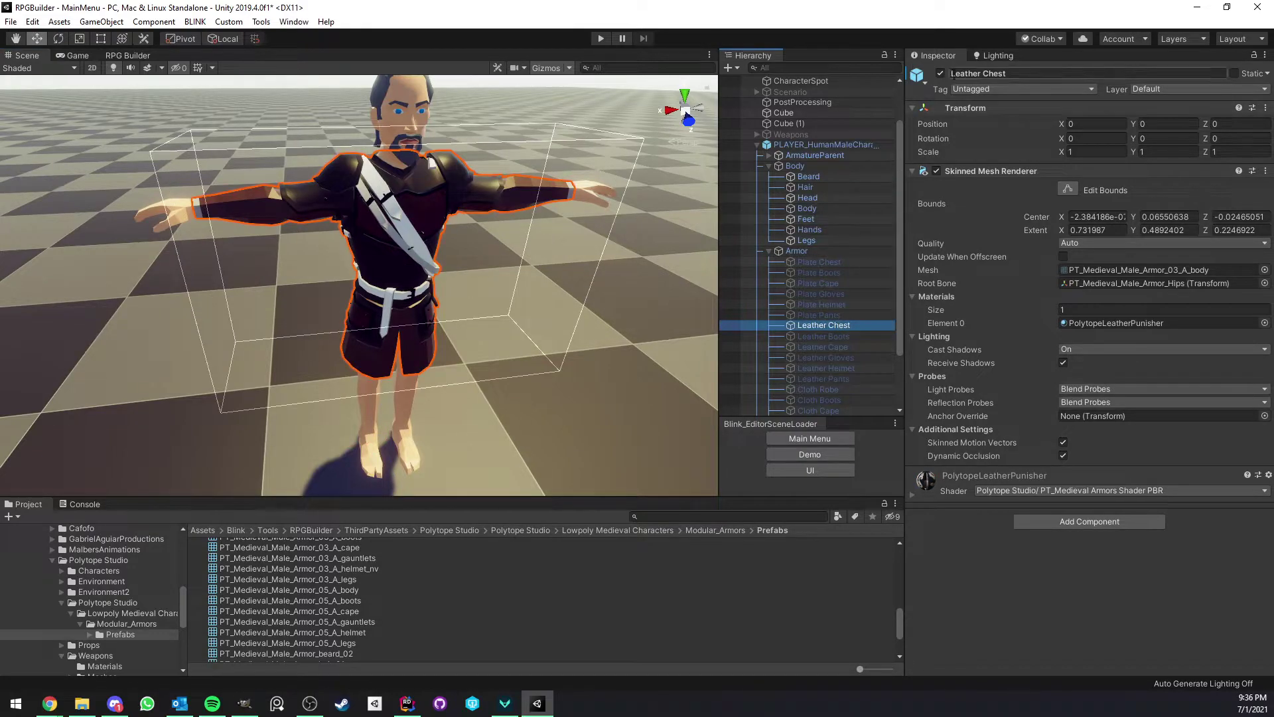
click(941, 73)
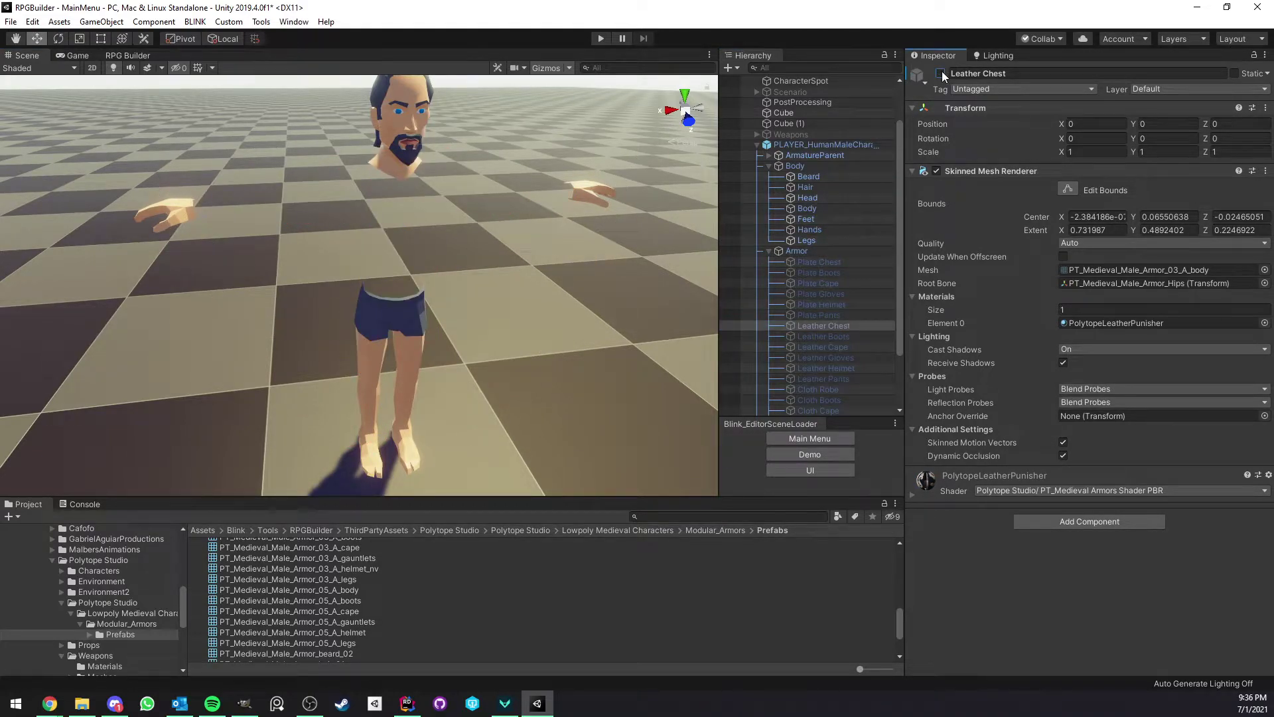
click(941, 74)
Select the player character and frame its chest armor in the Scene view.
key(f)
click(824, 147)
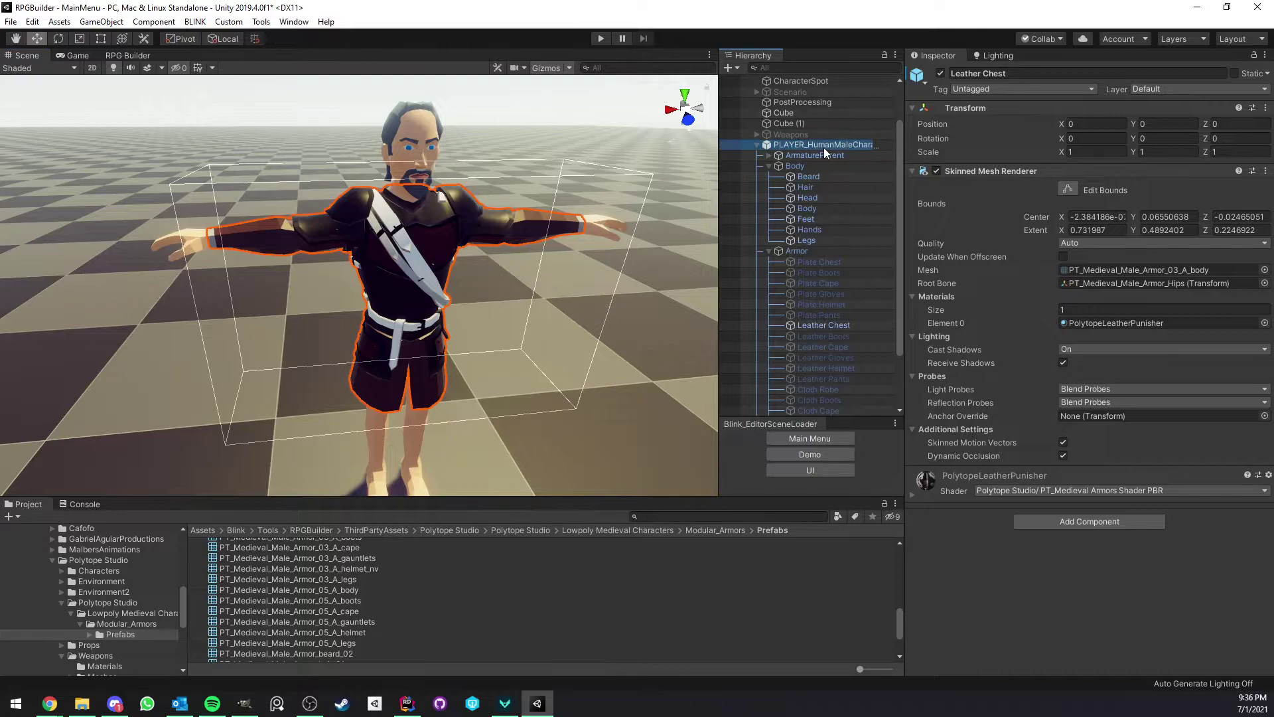
scroll(985, 307, down, 1)
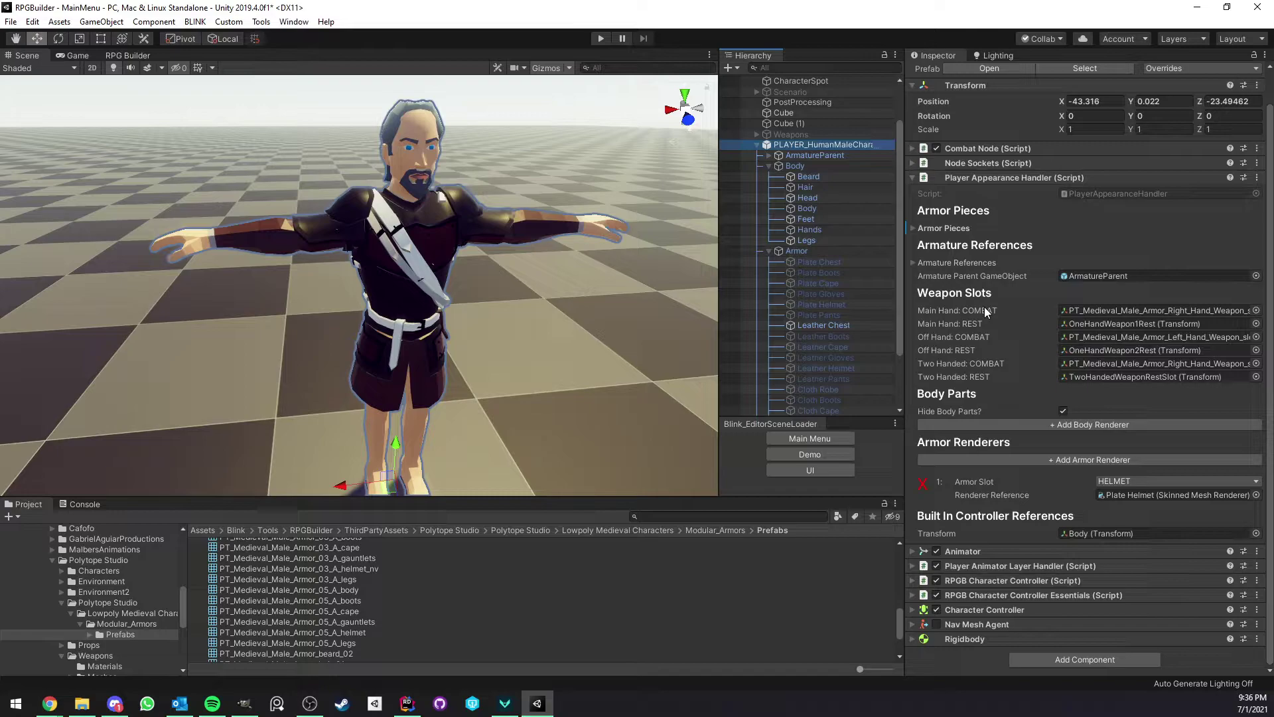
scroll(432, 268, down, 3)
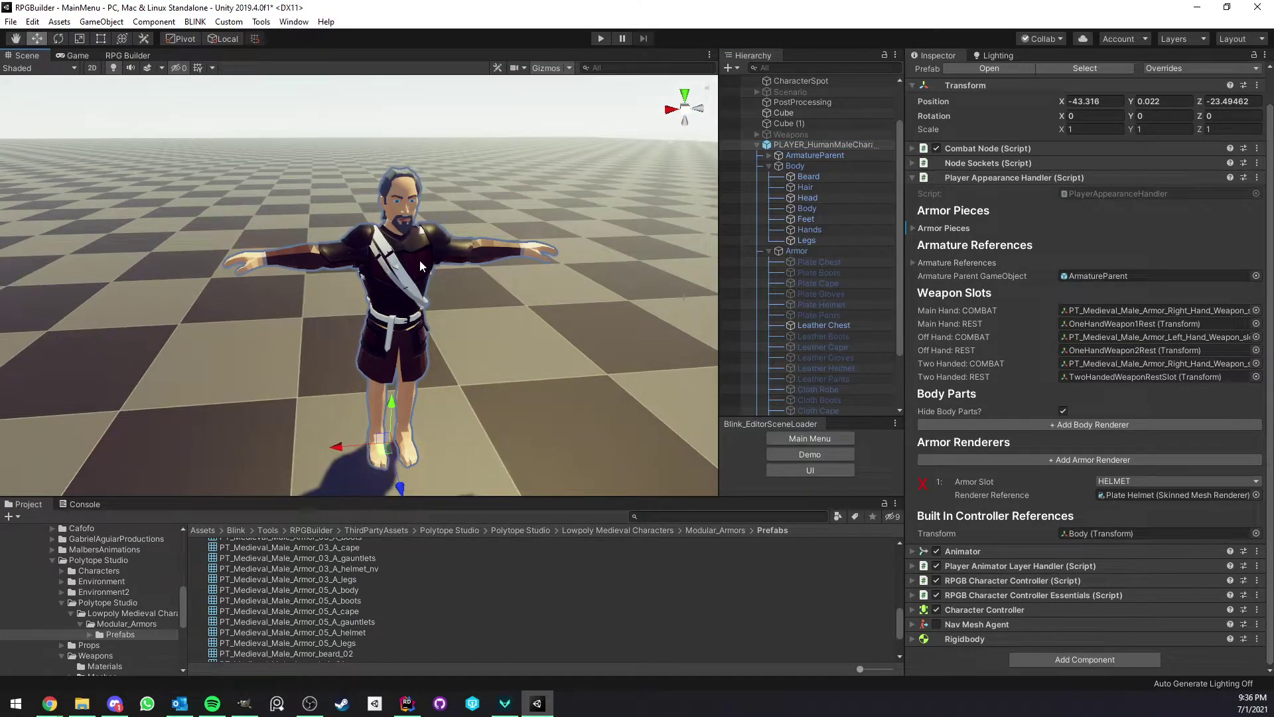
scroll(420, 260, up, 5)
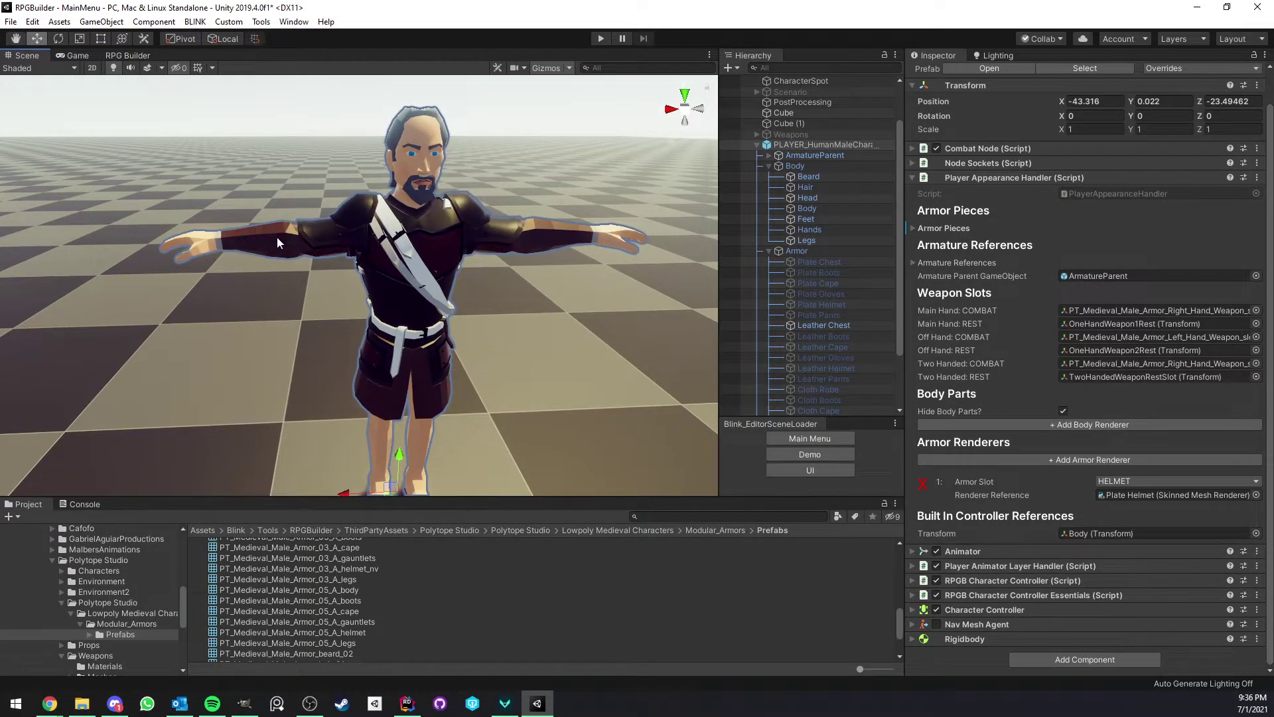
right_drag(276, 237, 312, 245)
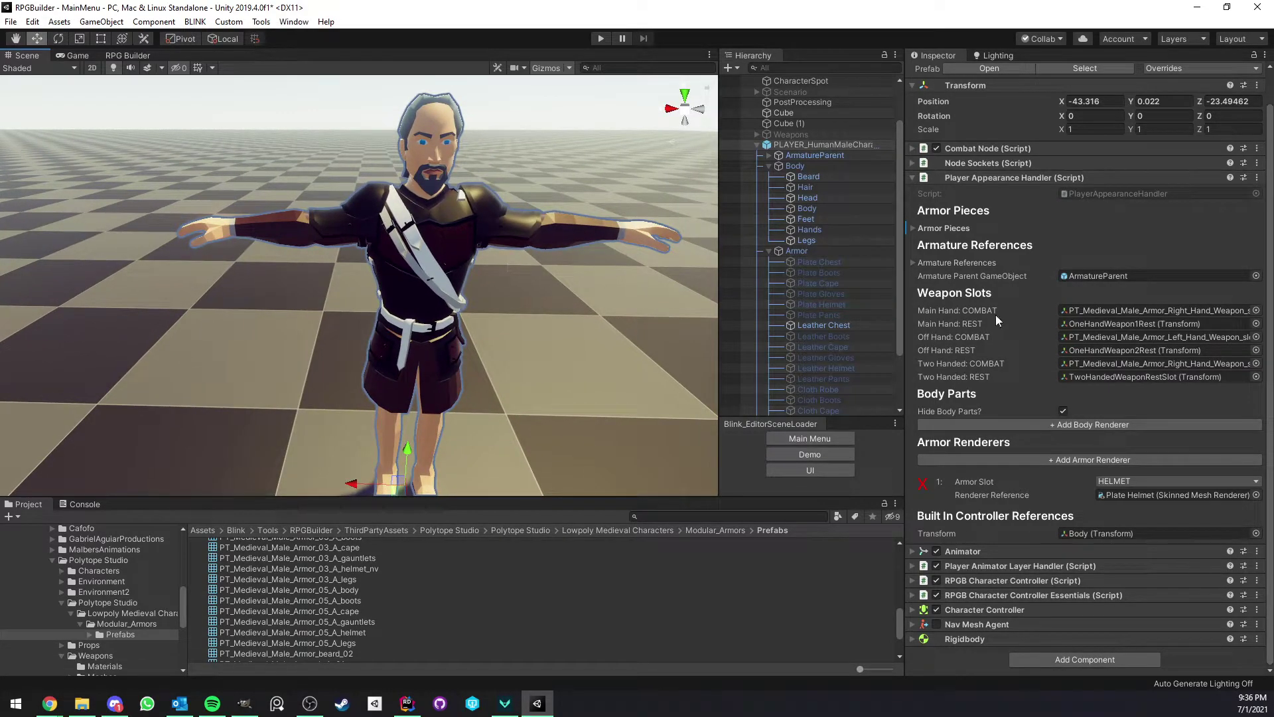
Add body renderer entries, set the first one's Armor Slot to CHEST, and delete the extras.
click(989, 424)
click(989, 424)
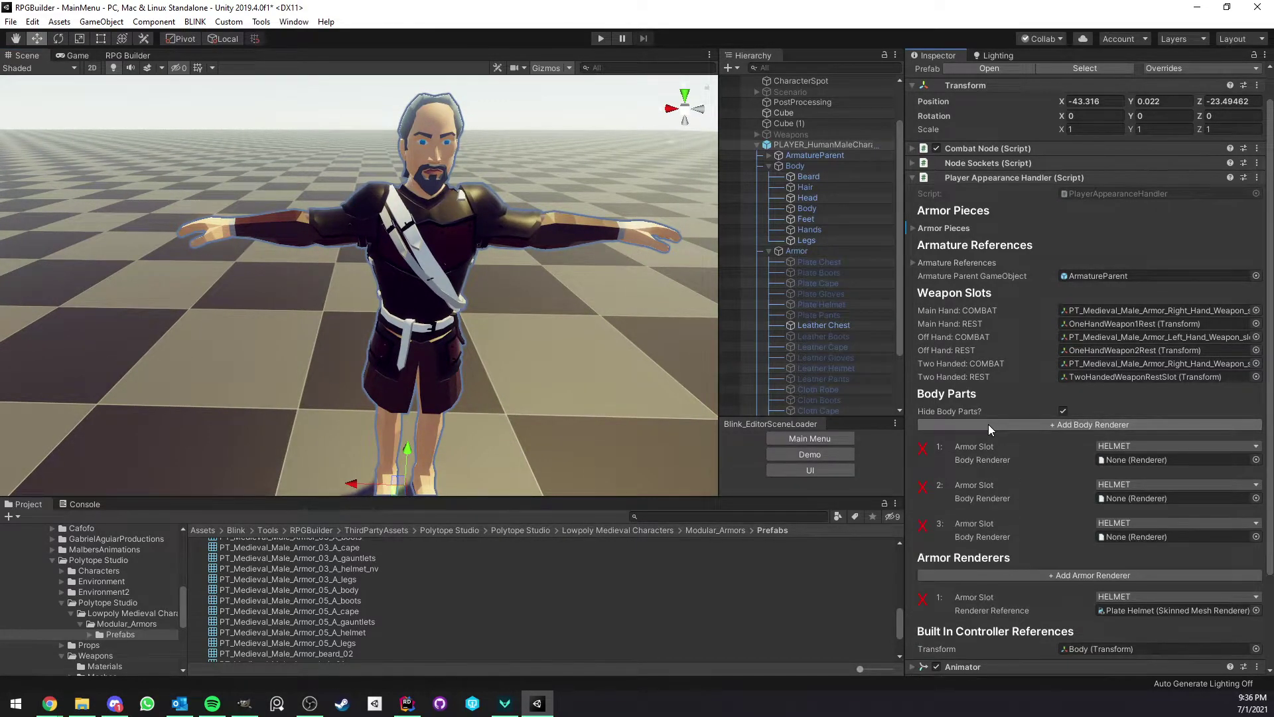
click(989, 424)
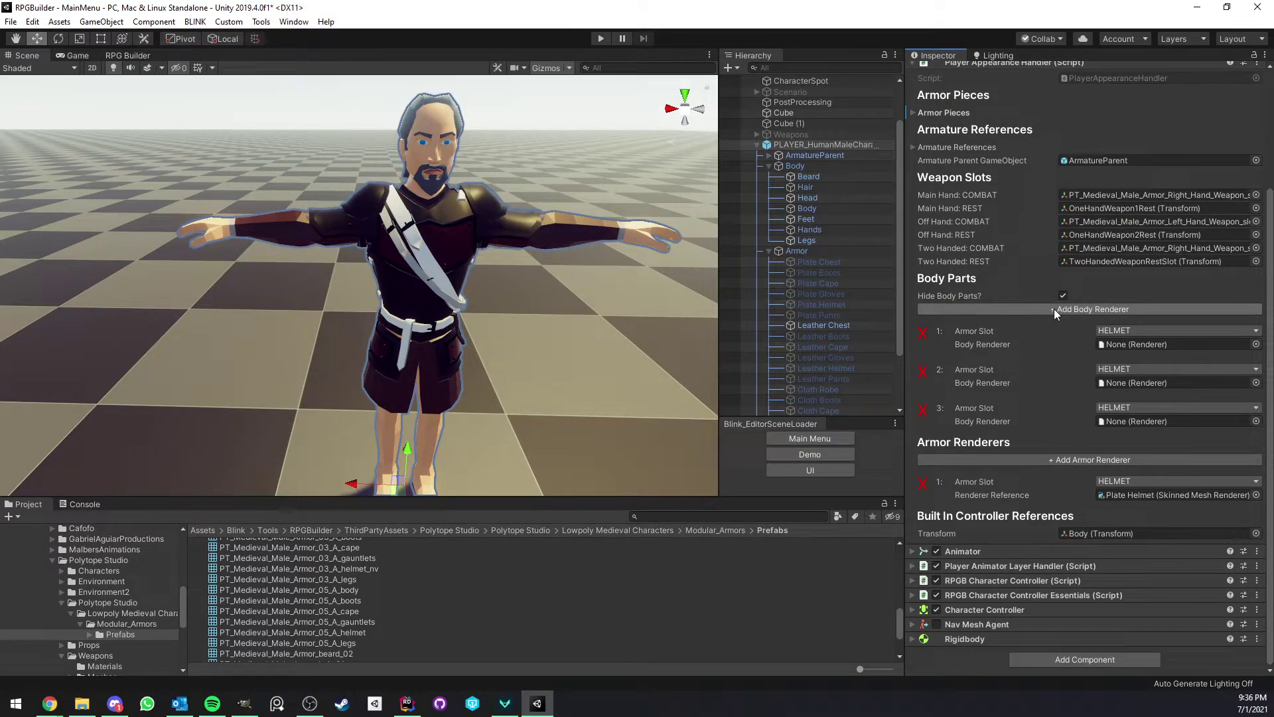
click(1137, 330)
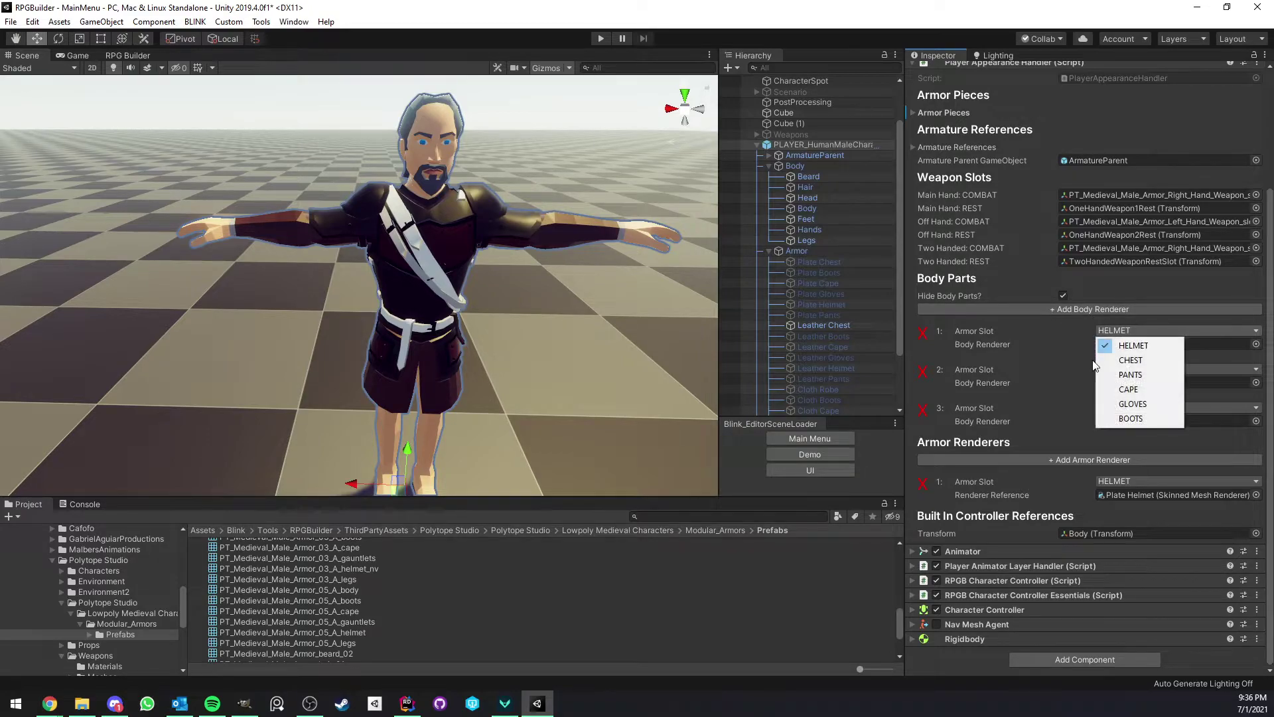
click(1131, 359)
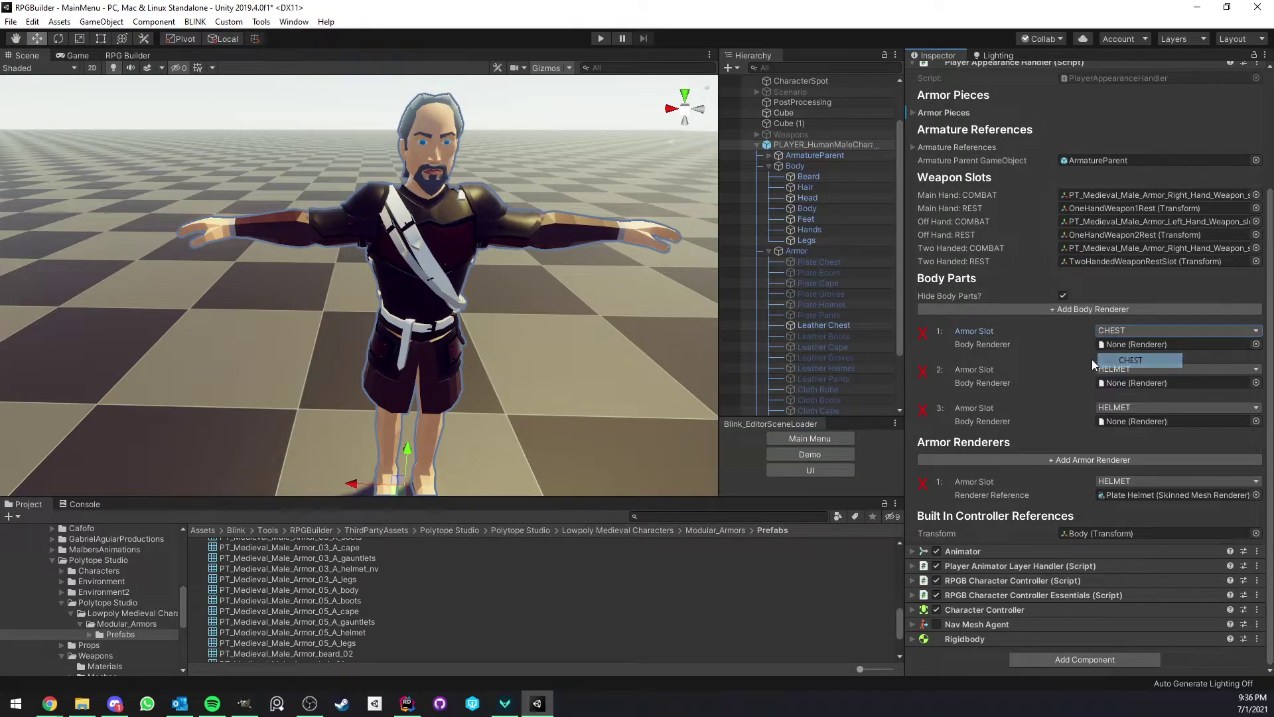
click(925, 372)
click(922, 409)
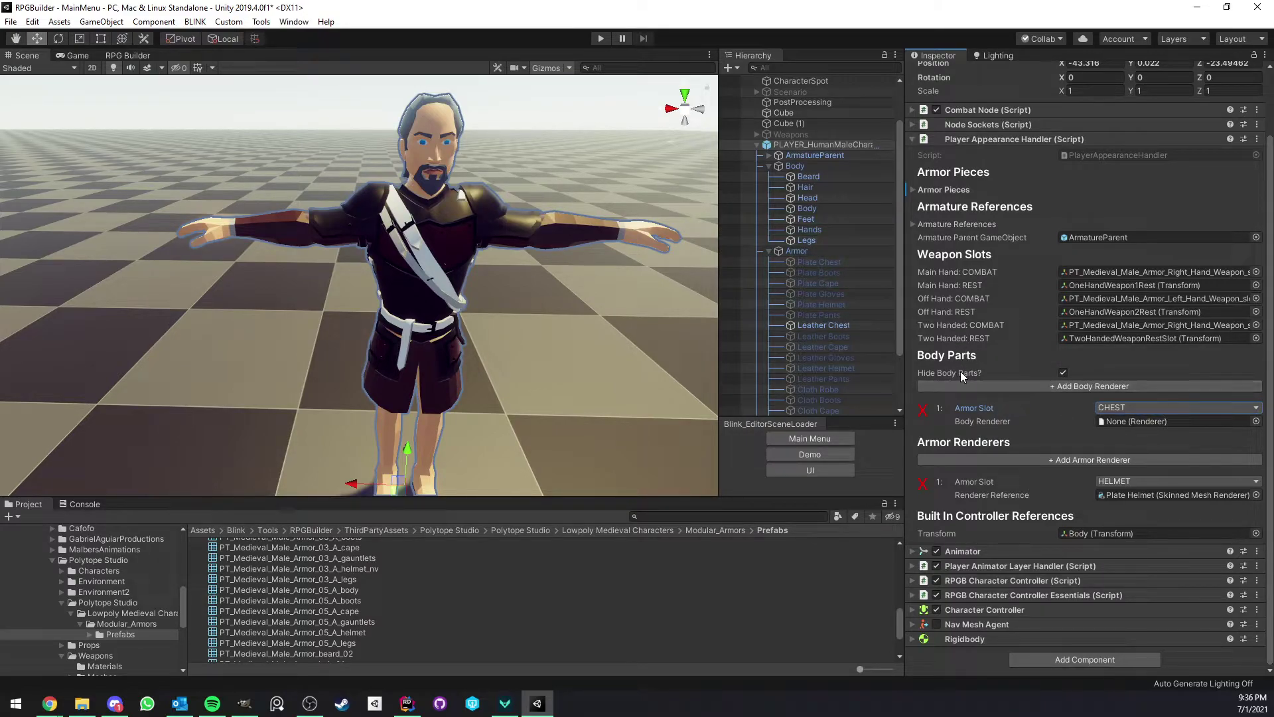
Keep CHEST as the slot, assign the Body mesh as its renderer, and bring up RPG Builder.
click(1138, 407)
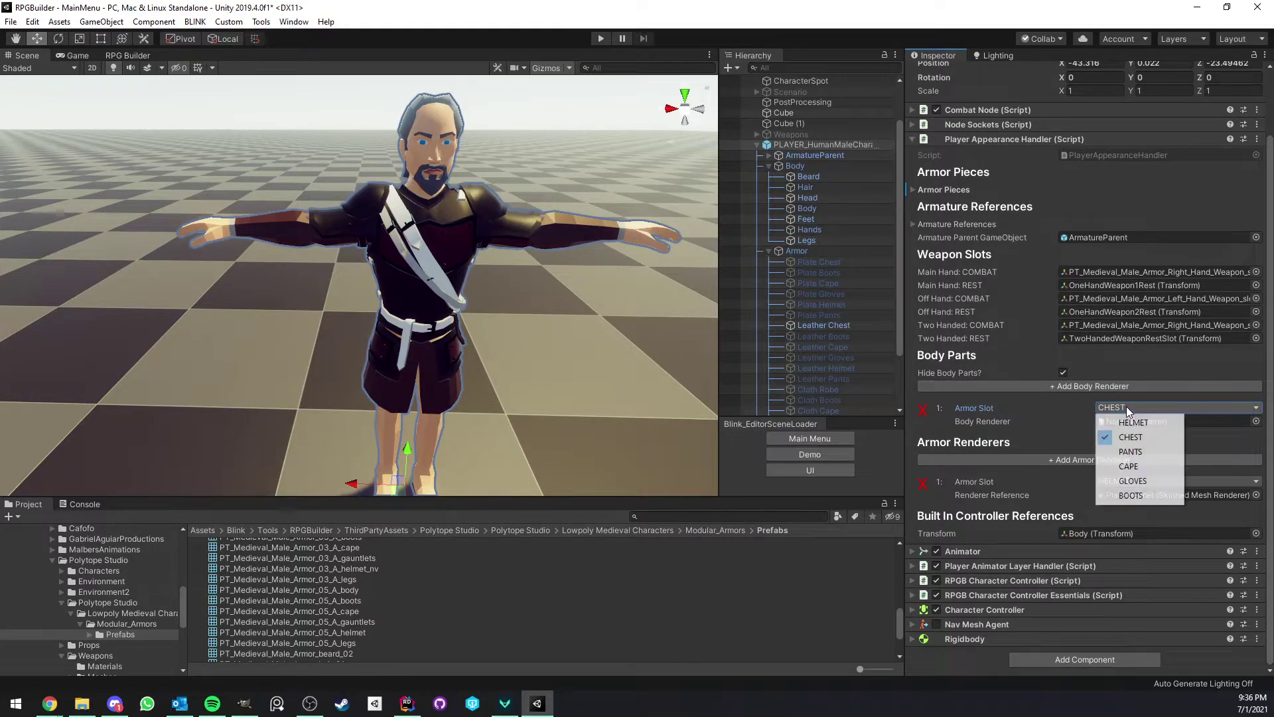
click(1137, 439)
drag(818, 207, 1132, 421)
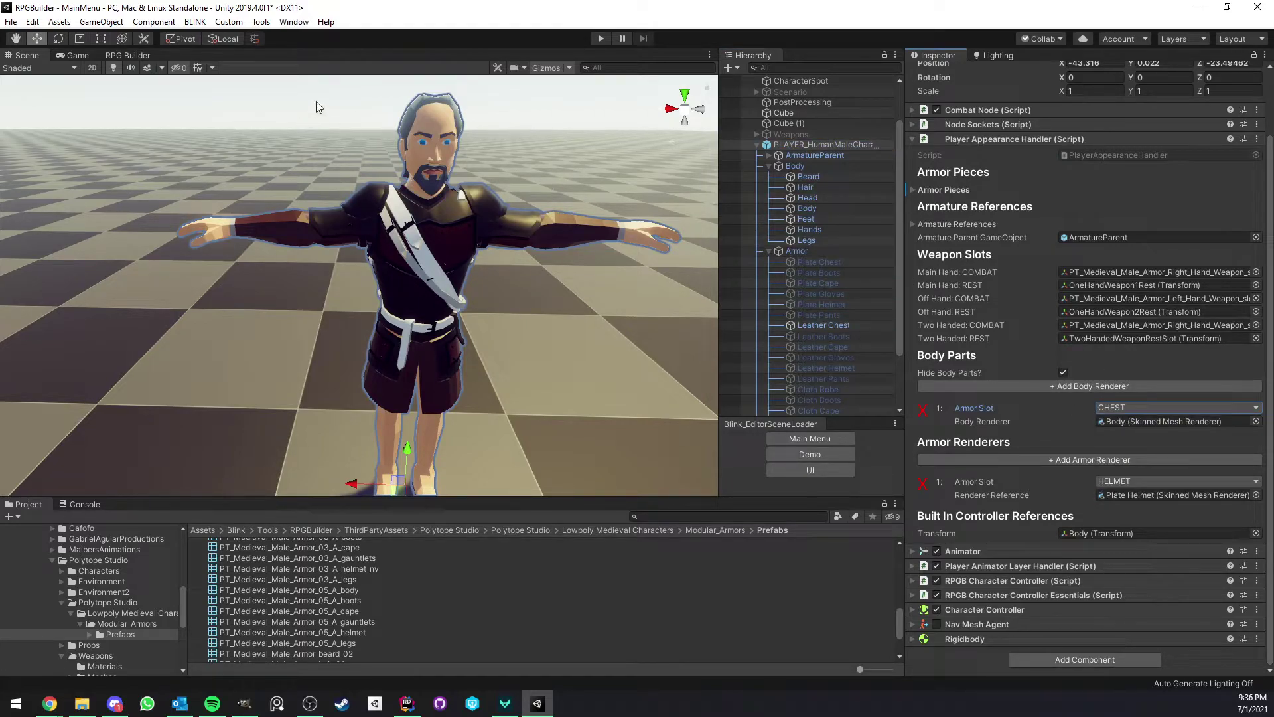
click(123, 55)
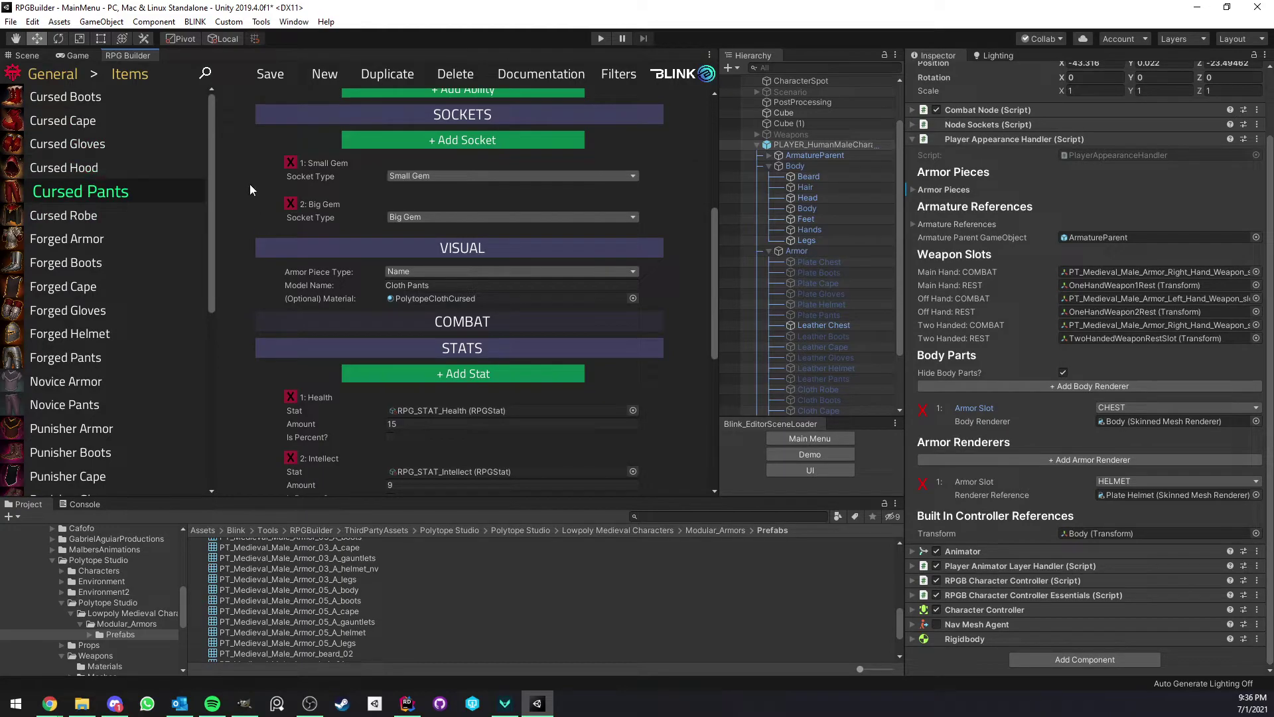
Check that the Forged Armor item's Armor Slot remains CHEST, then switch to the Game view.
scroll(292, 212, up, 5)
click(78, 236)
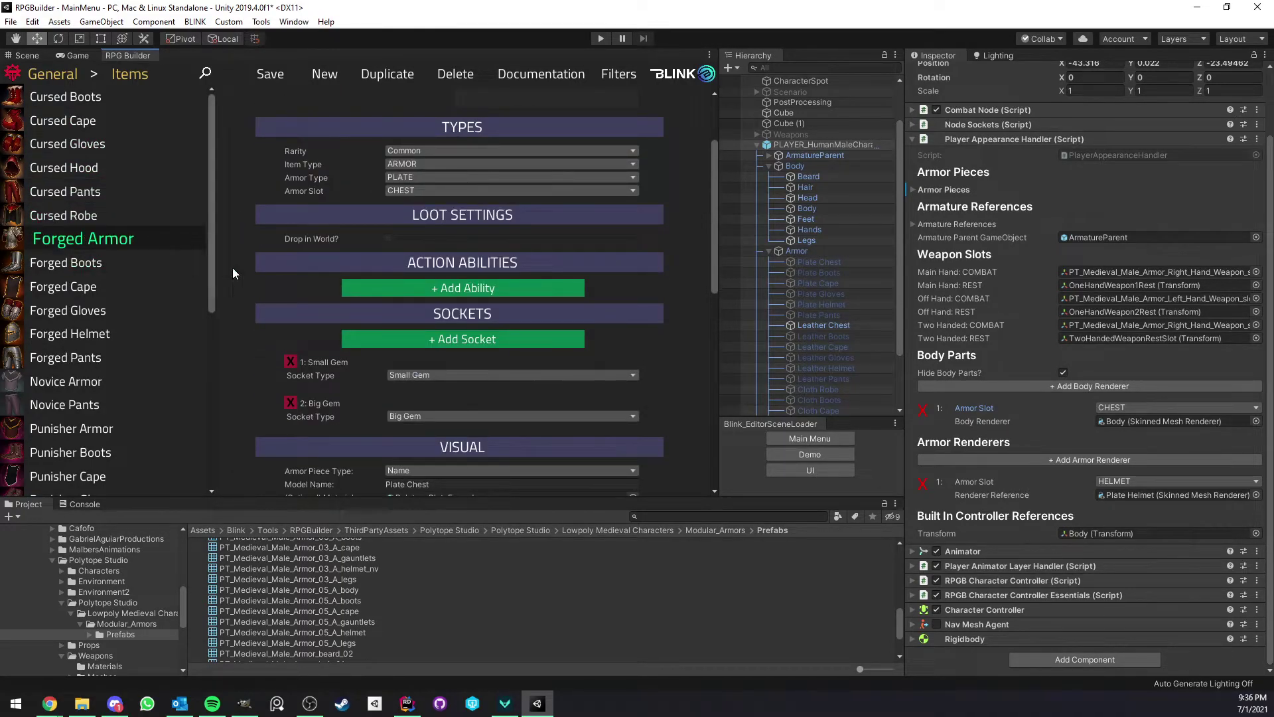
scroll(396, 284, up, 3)
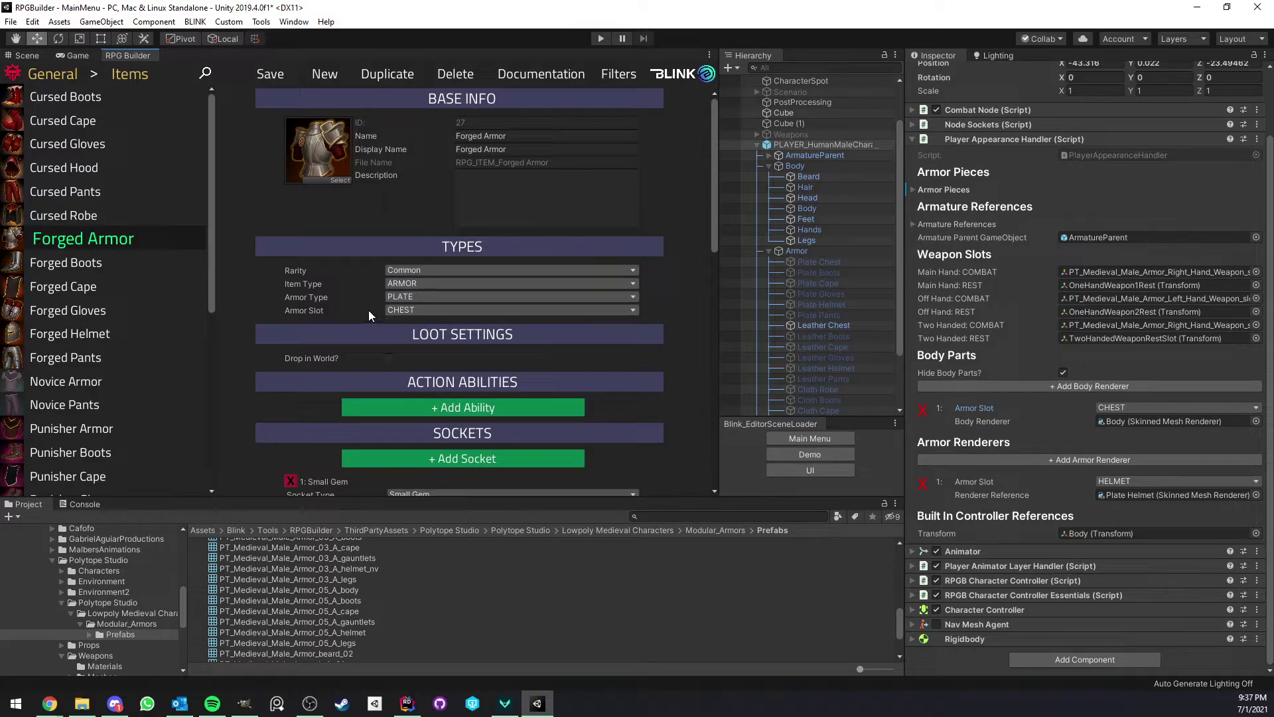
click(404, 310)
click(312, 305)
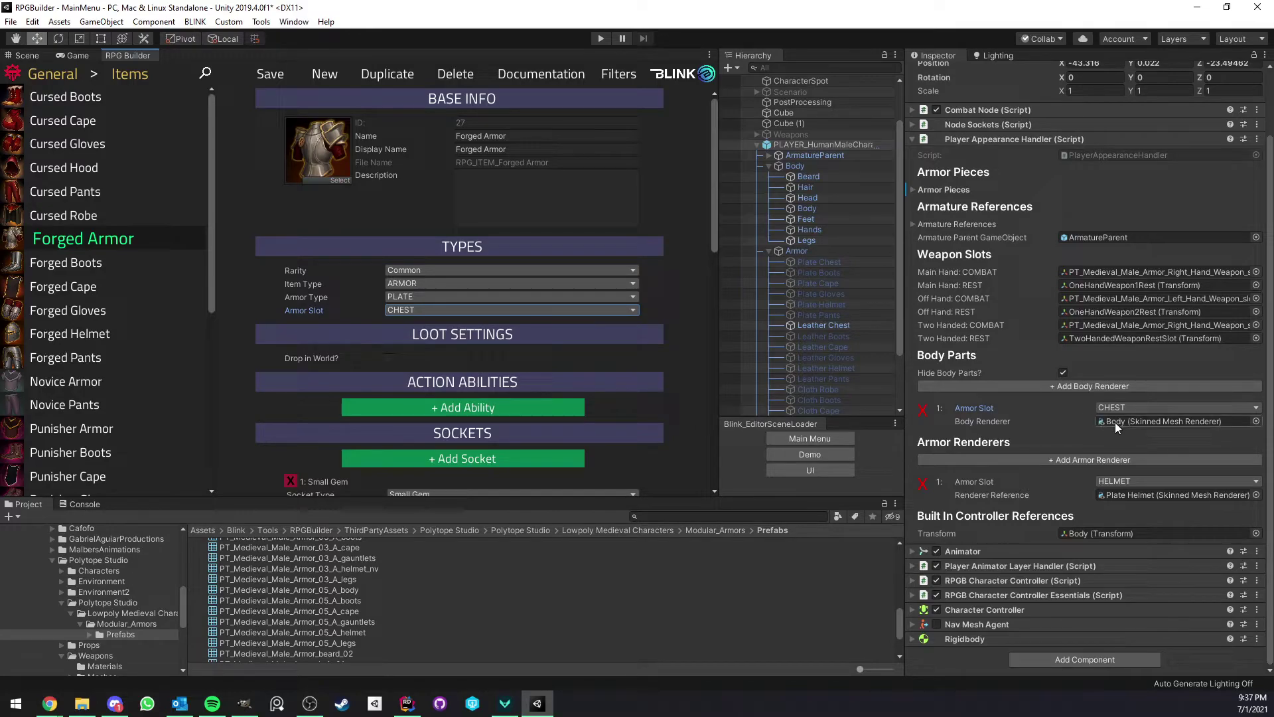
click(78, 56)
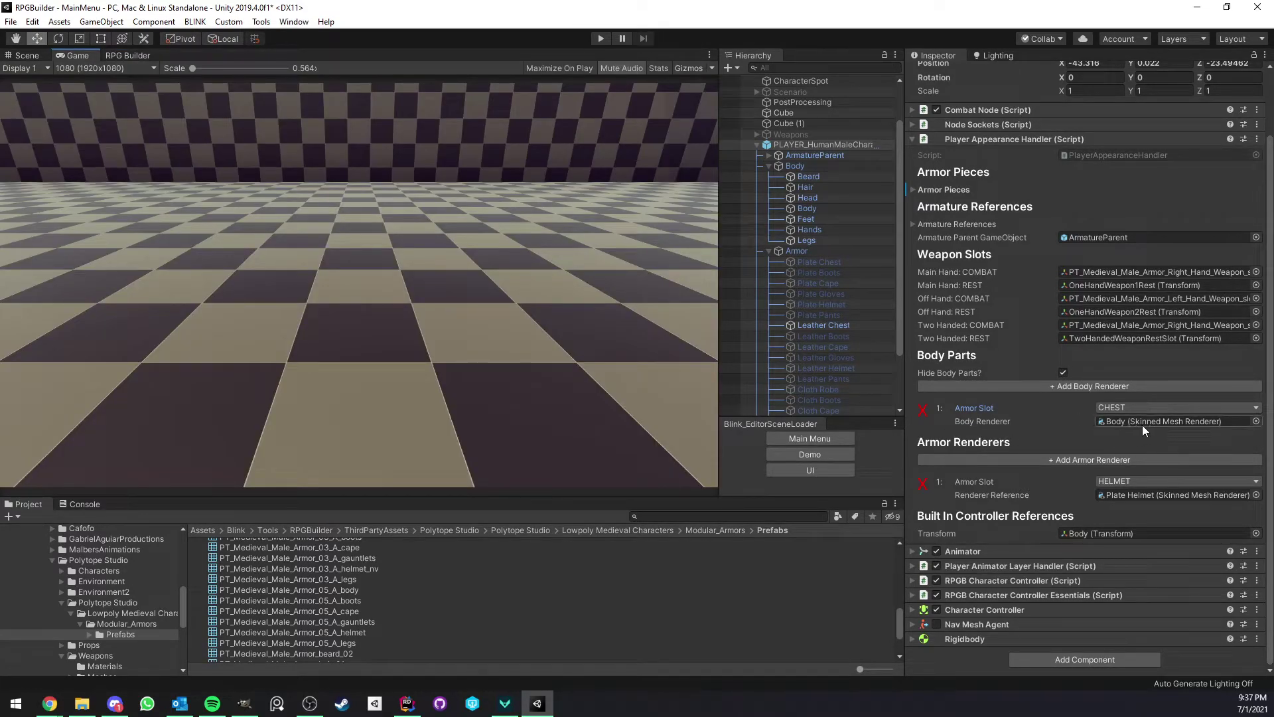
Return to the Scene view and add extra body renderer entries, leaving entry 2 as HELMET.
click(26, 56)
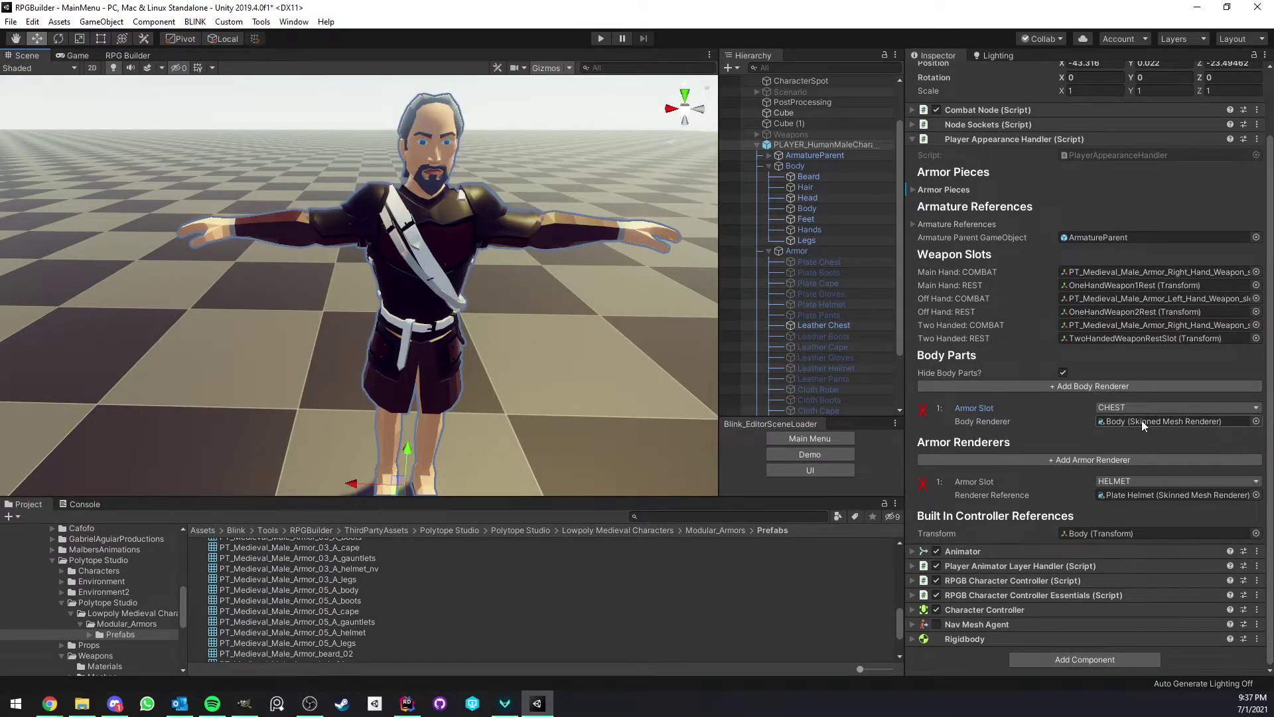
double_click(1086, 386)
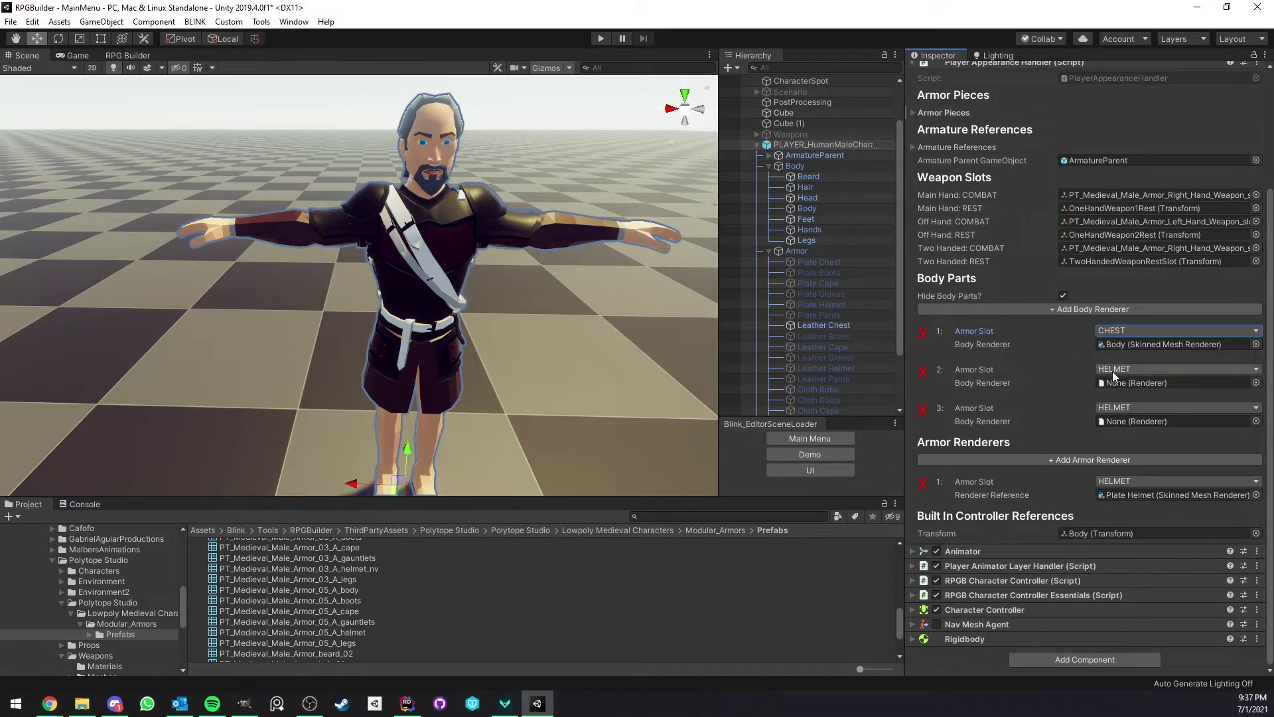
double_click(1002, 308)
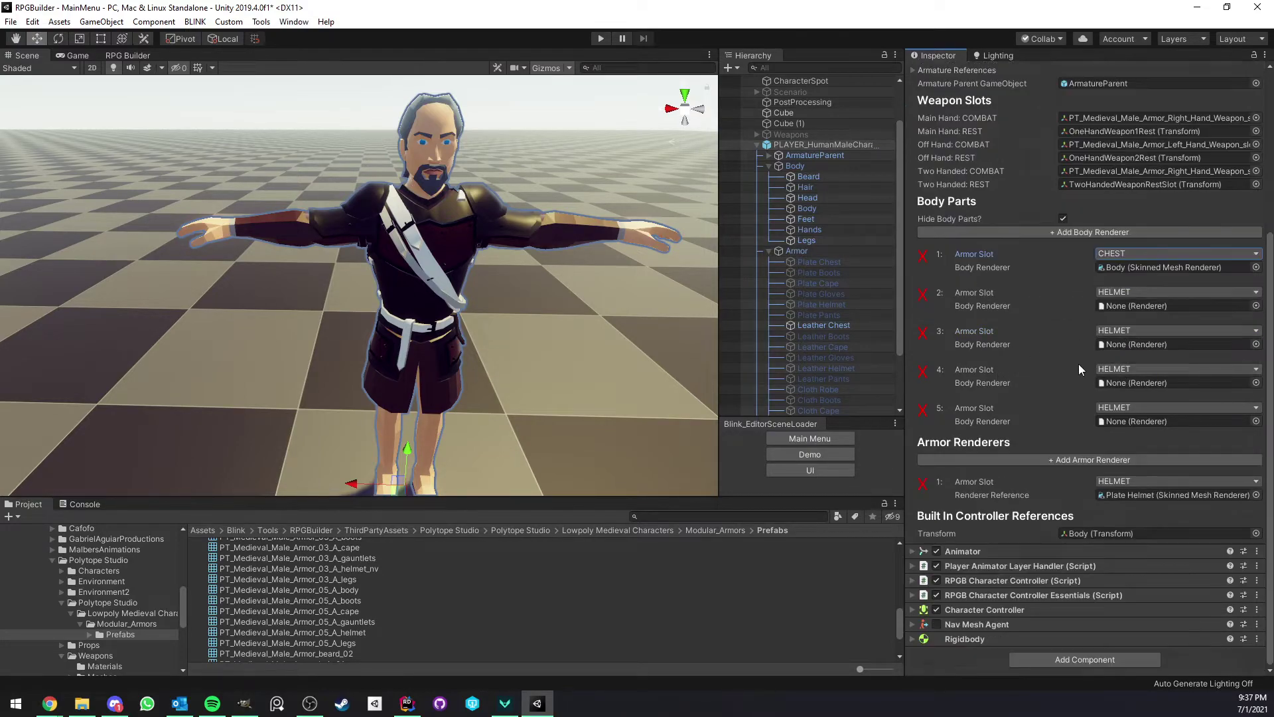
click(1117, 294)
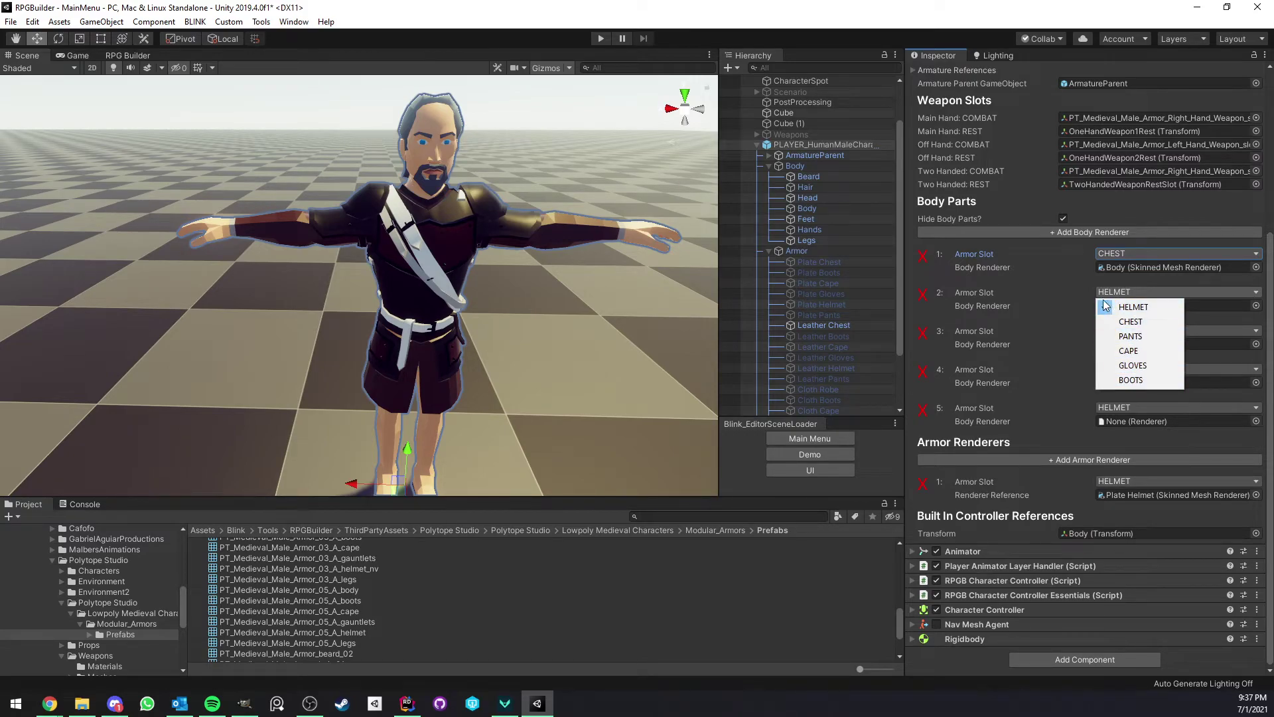
click(1133, 306)
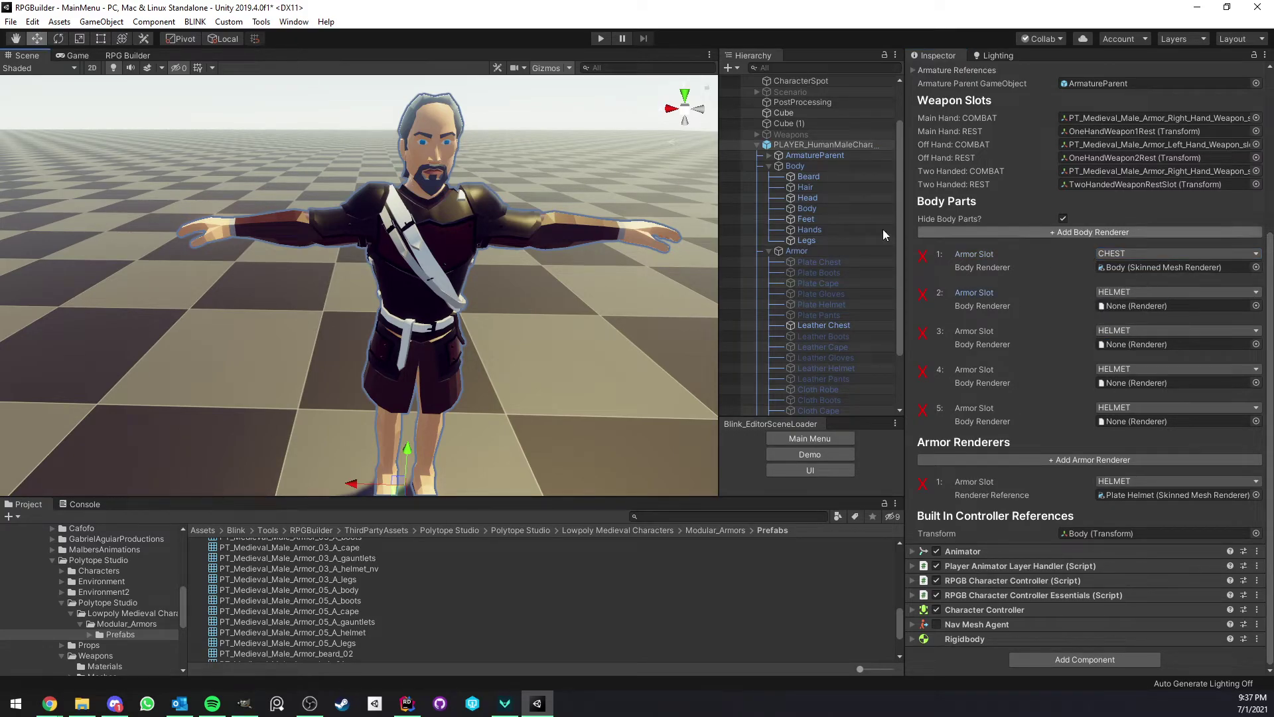
Remove the four extra entries so only the CHEST renderer using Body remains.
click(922, 297)
click(922, 334)
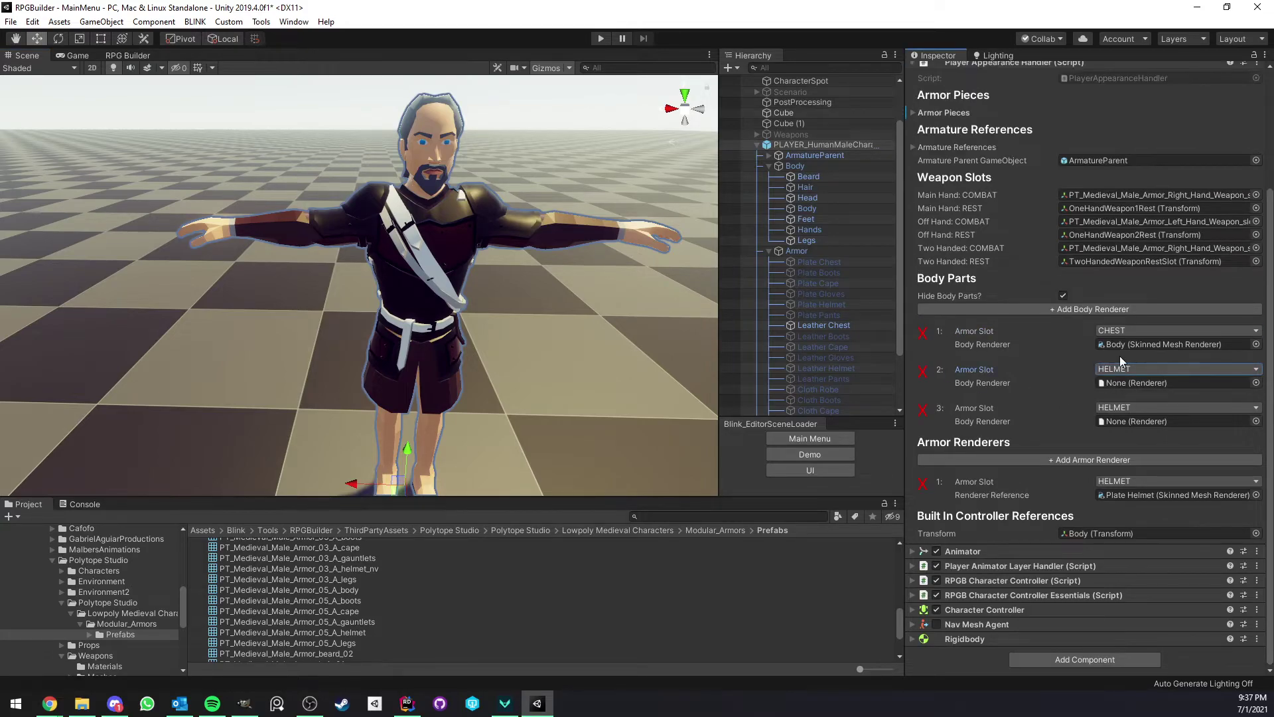
click(922, 373)
click(923, 409)
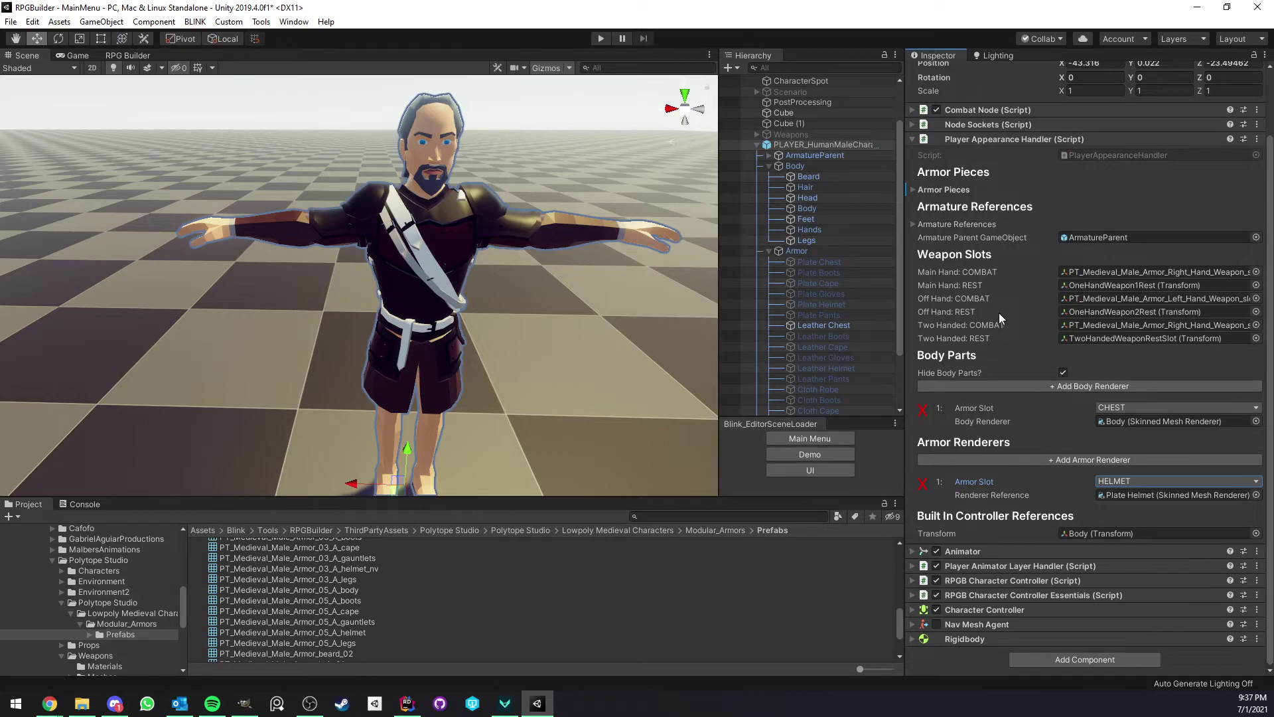
scroll(987, 249, up, 2)
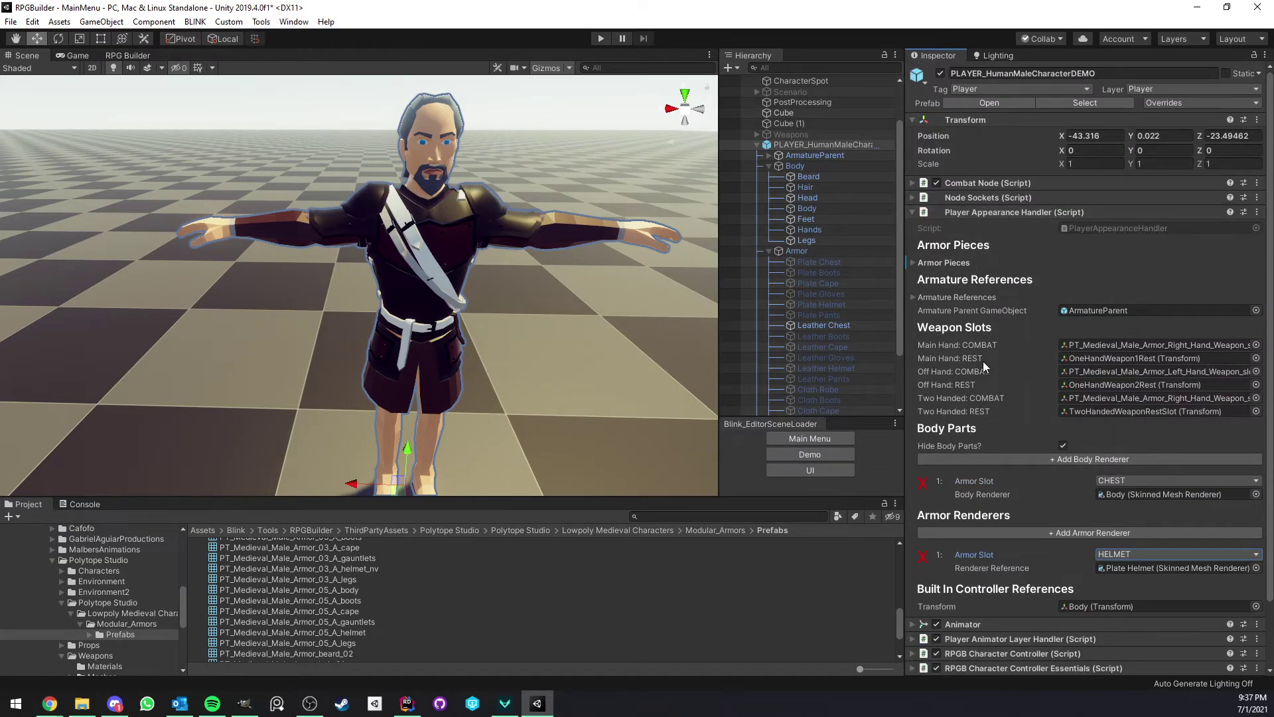
scroll(981, 286, down, 2)
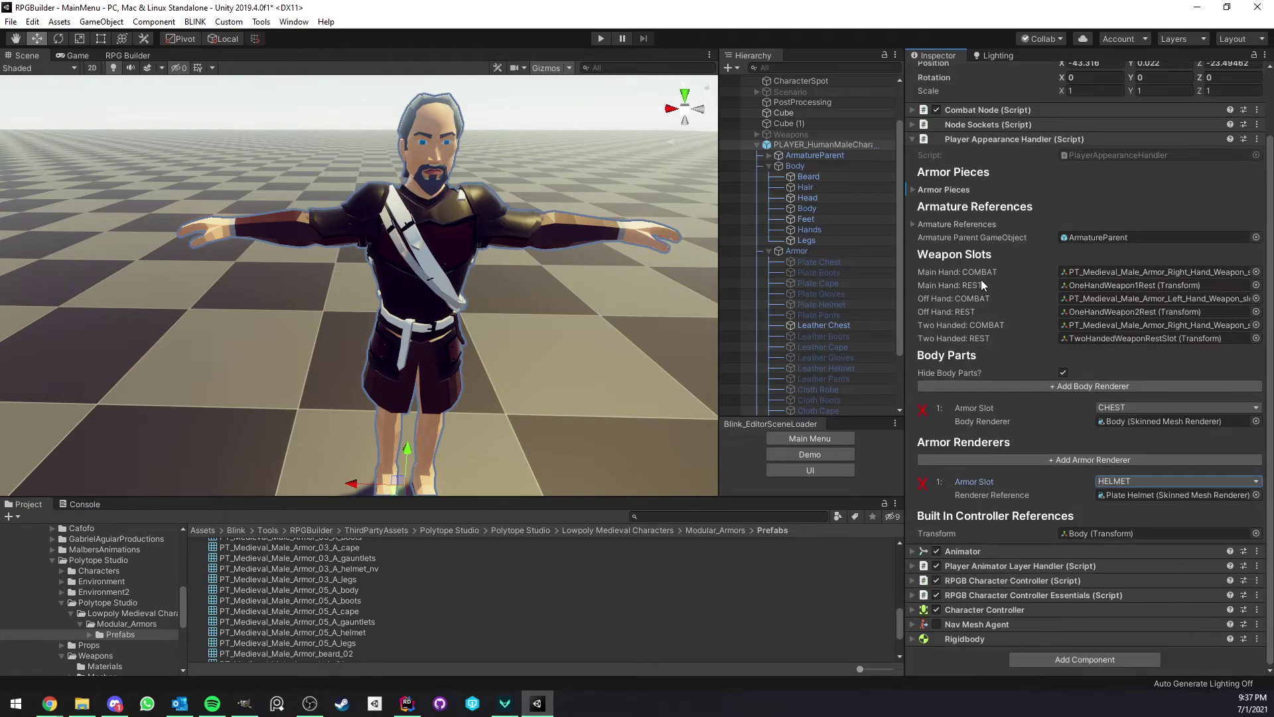
click(1006, 386)
click(1006, 386)
click(1005, 386)
click(922, 449)
click(922, 449)
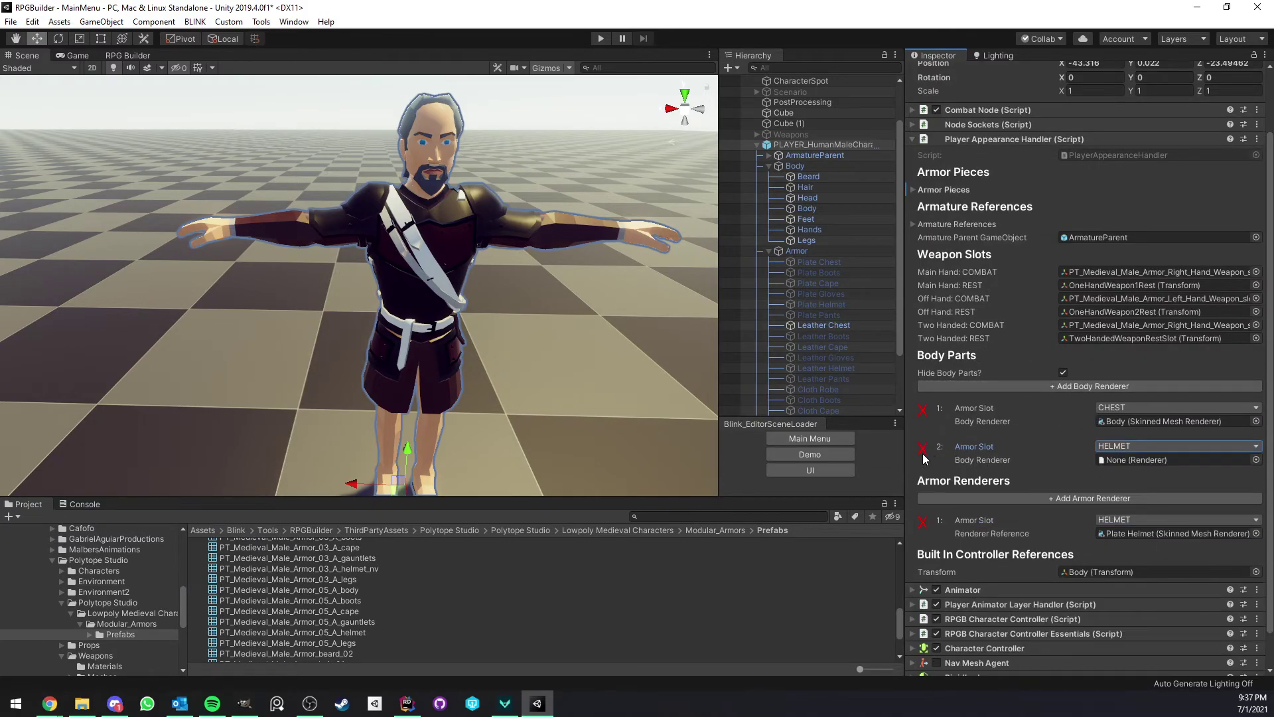
click(922, 449)
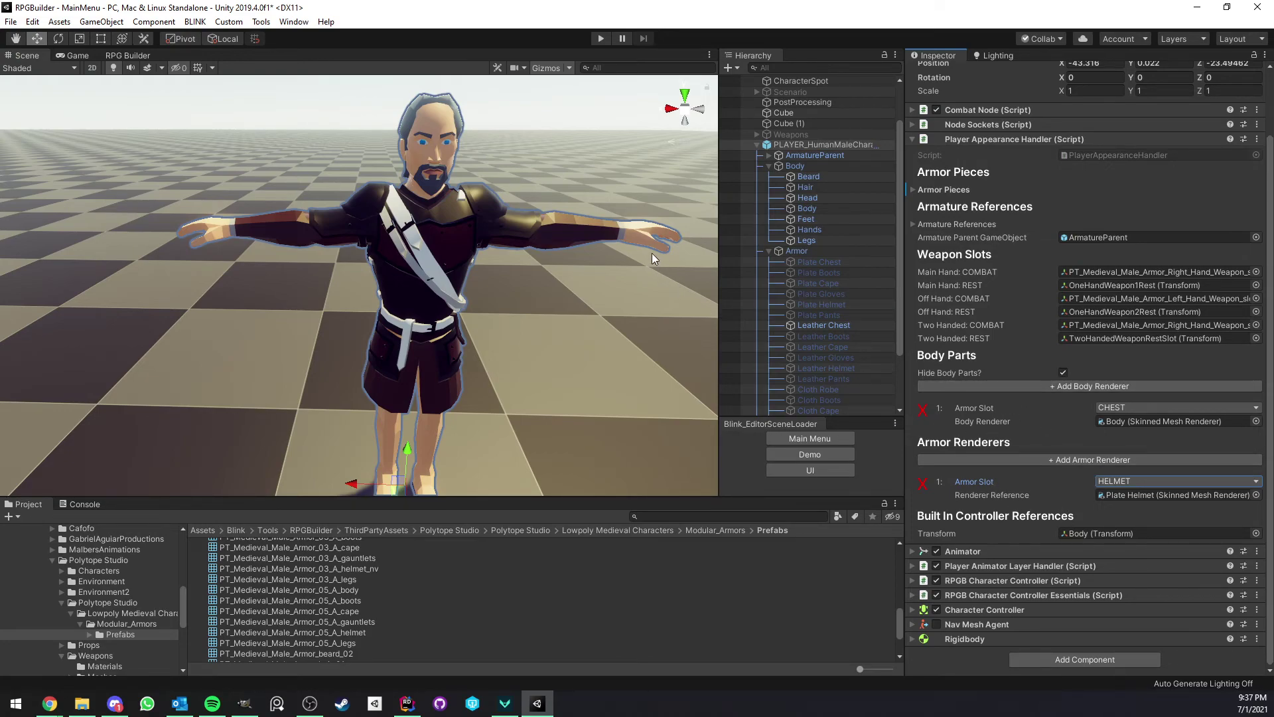
click(823, 144)
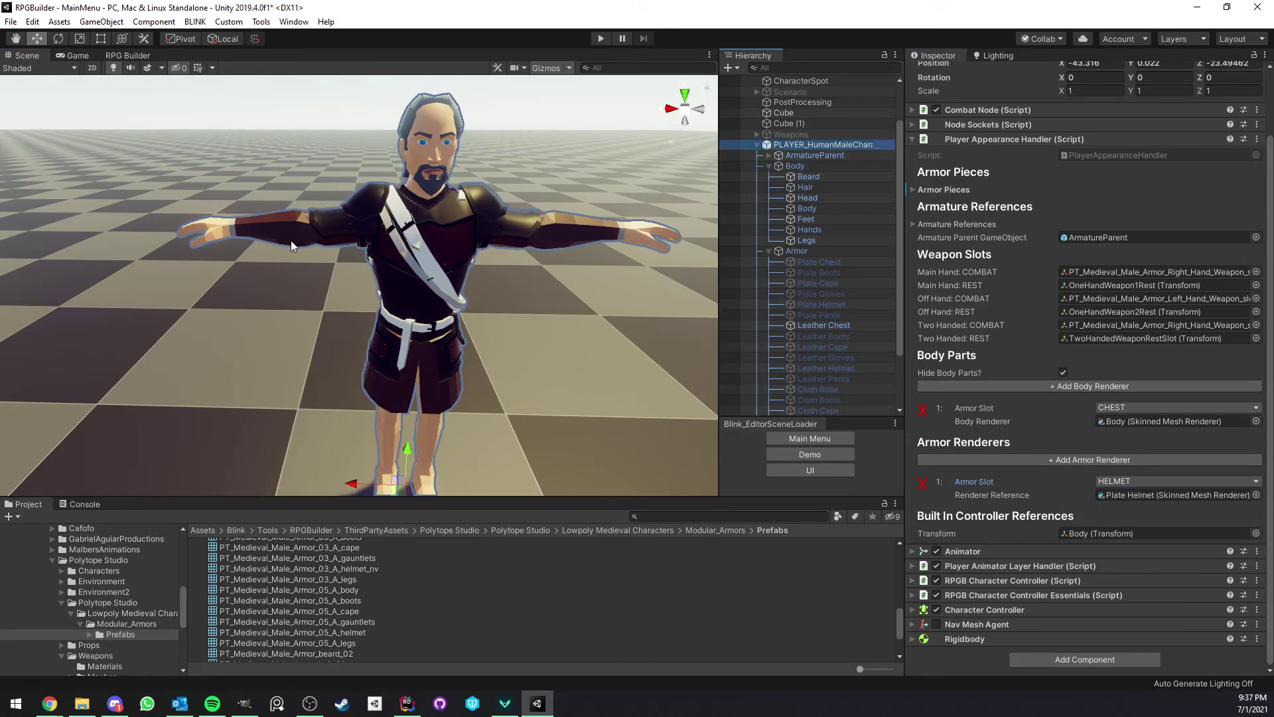